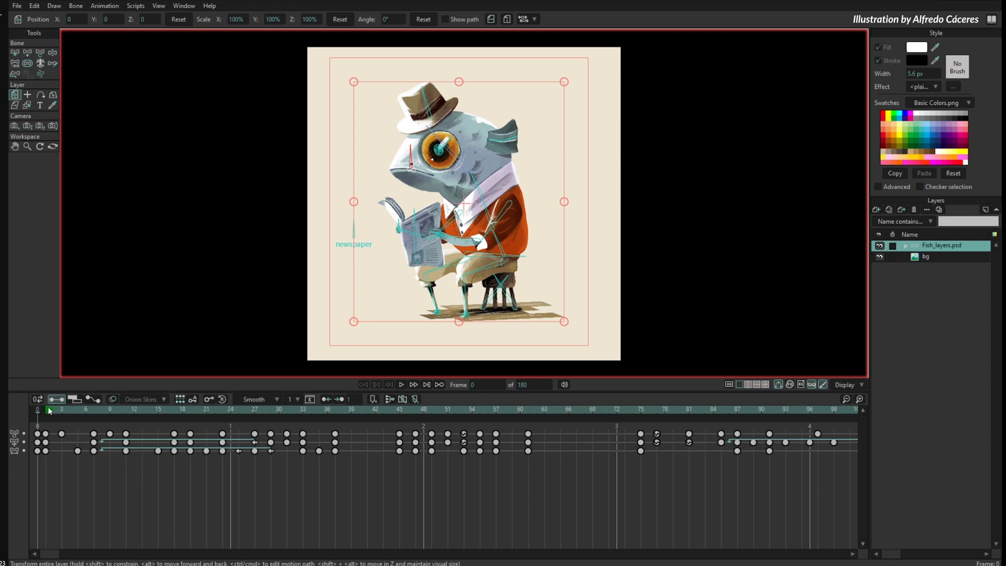
- At frame 72, repose the fish's body and head bones, rotating the torso bone to about 349.8°
left_click_drag(48, 409, 615, 433)
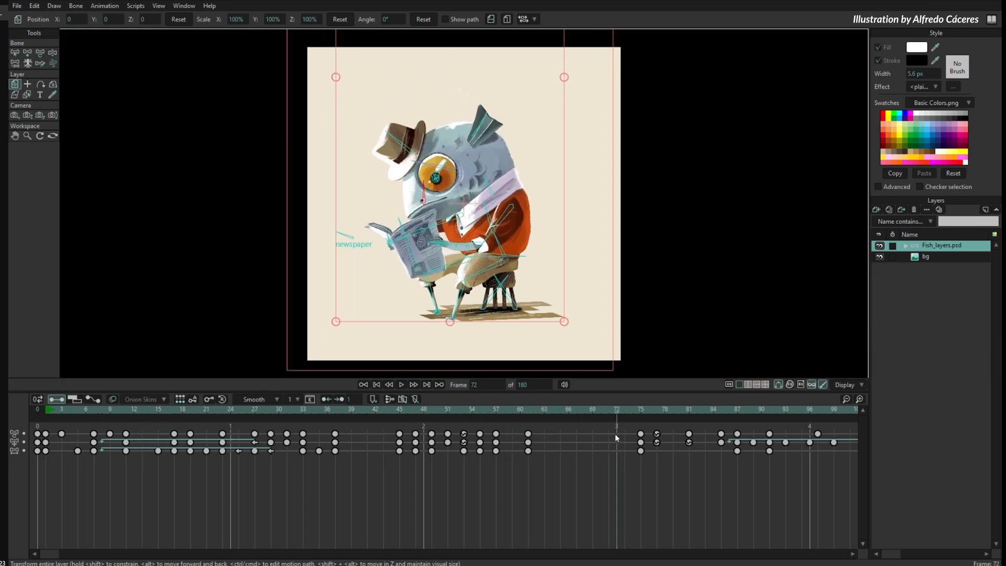
key("z")
left_click_drag(499, 216, 491, 212)
left_click_drag(491, 177, 483, 158)
left_click_drag(512, 253, 514, 206)
key("t")
left_click_drag(525, 135, 480, 183)
scroll(461, 166, "up", 4)
scroll(480, 185, "up", 3)
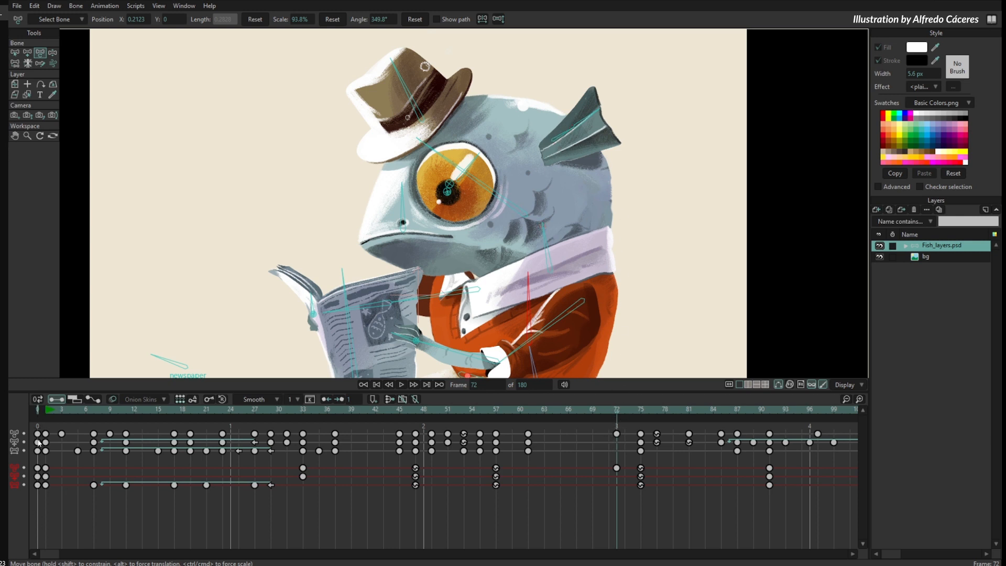
- At frame 0, scale the eye layer uniformly to 77.7%
left_click(37, 401)
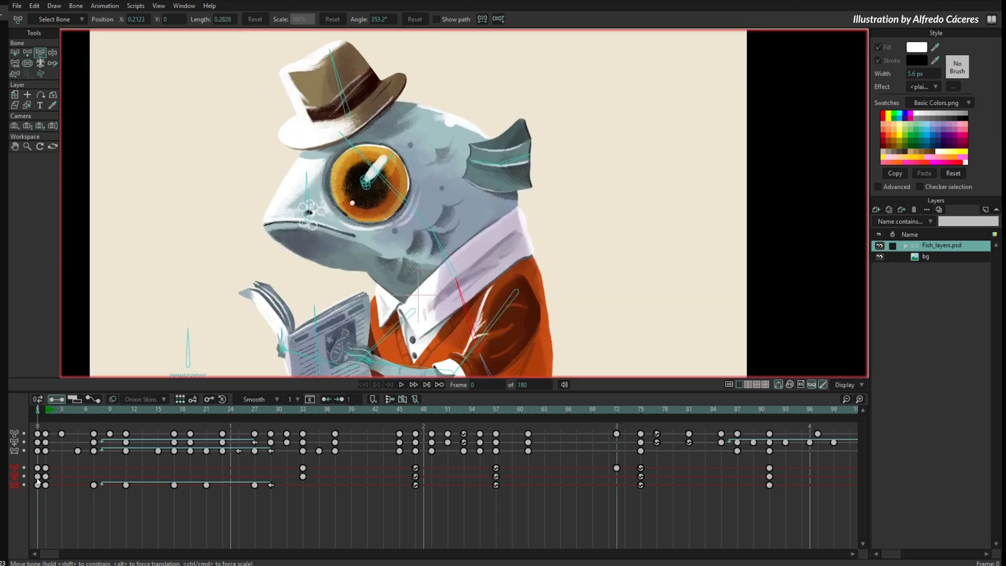
scroll(366, 216, "up", 3)
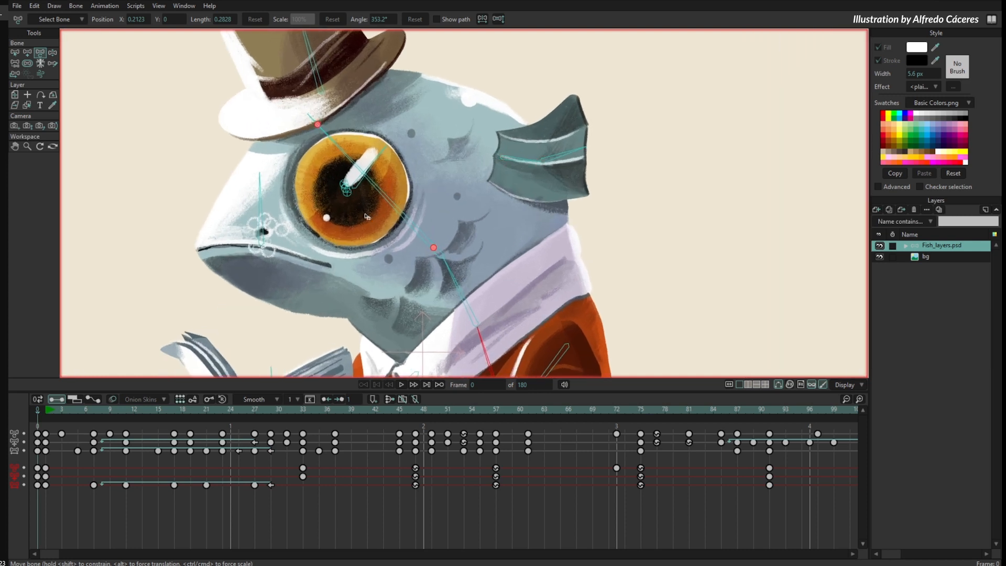
right_click(388, 200, "alt")
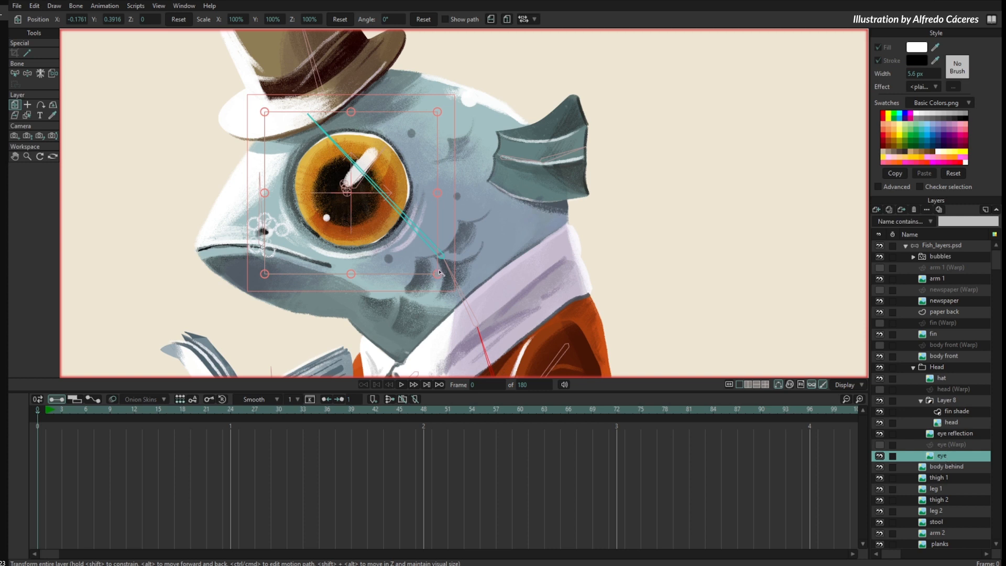
left_click_drag(439, 272, 421, 259)
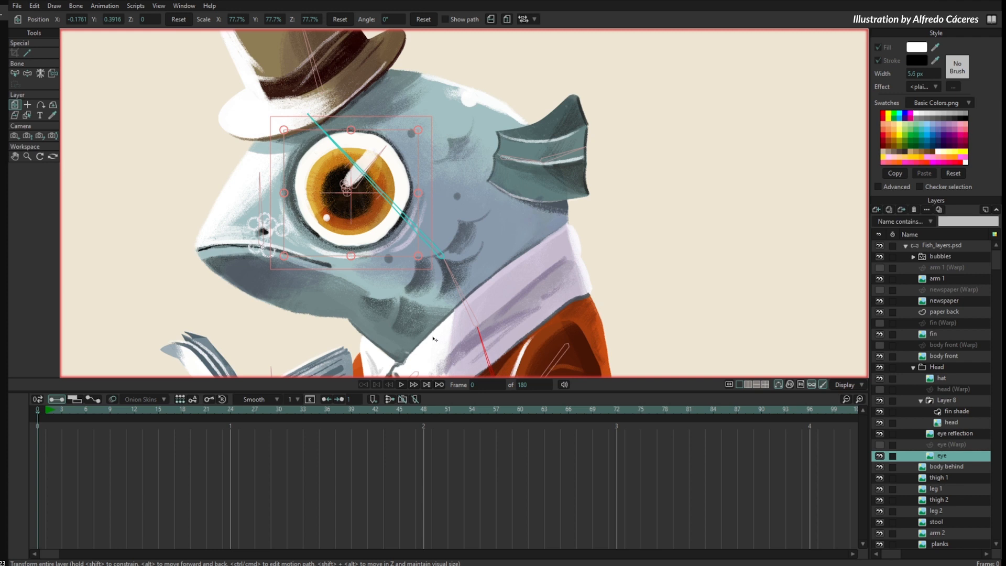
- Select the Fish_layers.psd layer, scrub to frame 114 and compare the smaller eye there with frame 0
left_click(945, 245)
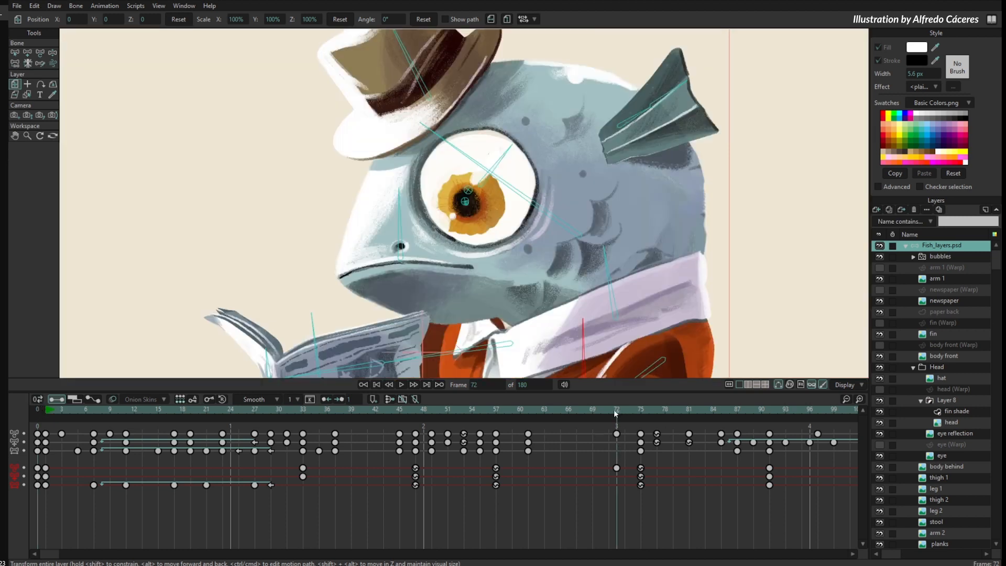
left_click_drag(613, 408, 837, 426)
left_click(38, 400)
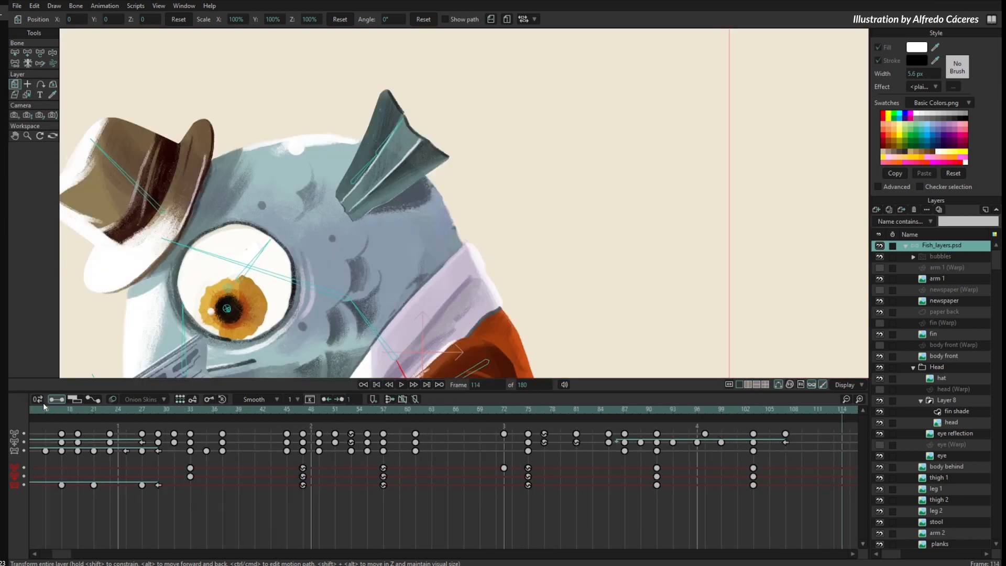
left_click(37, 400)
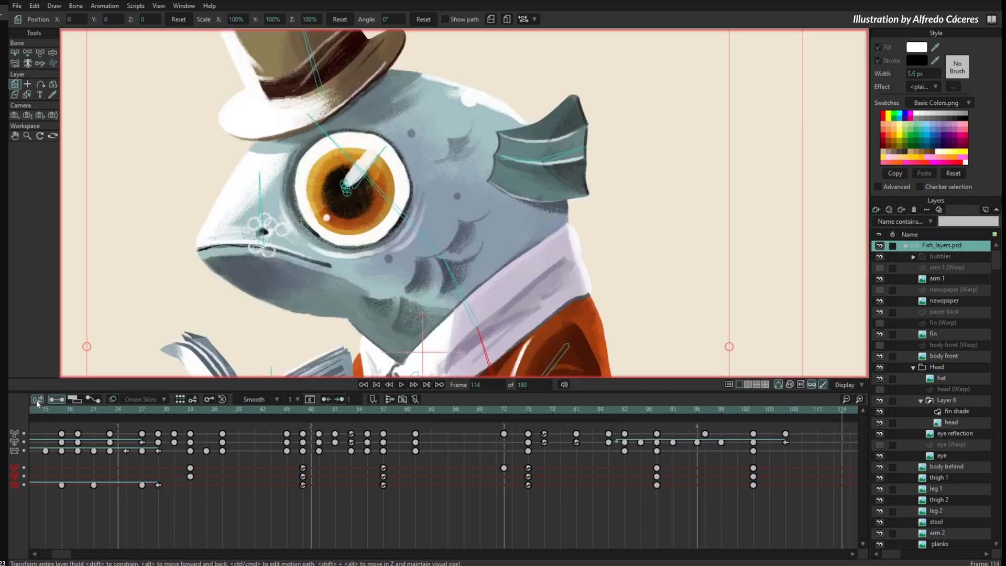
left_click(37, 399)
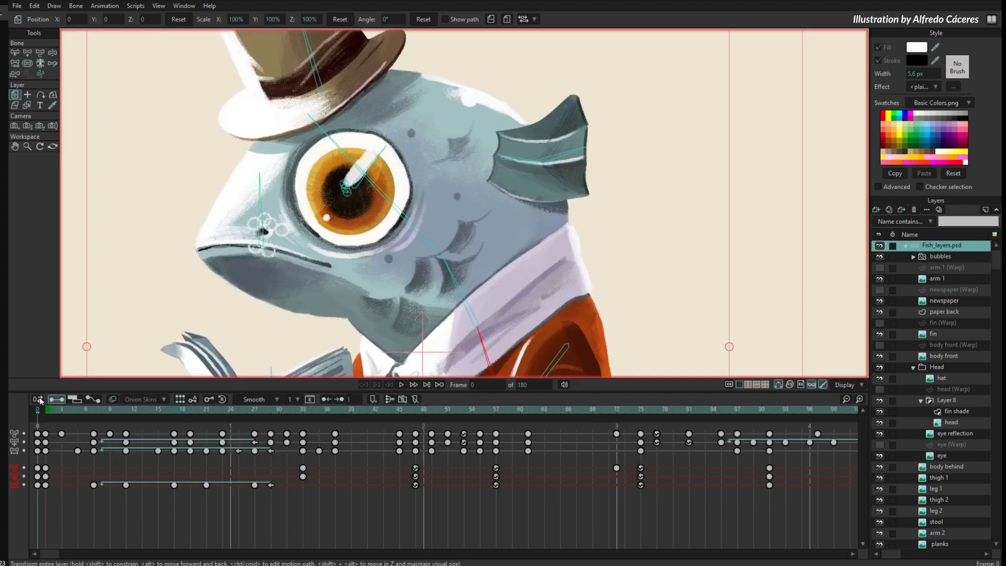
left_click(37, 400)
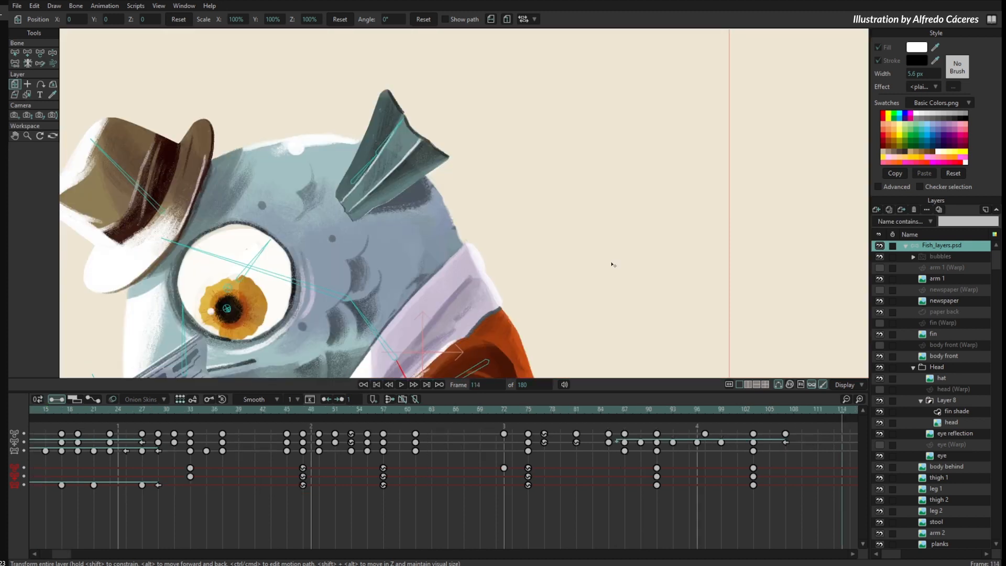
- Undo the eye layer's scaling and reselect the Fish_layers.psd layer
scroll(738, 237, "down", 1)
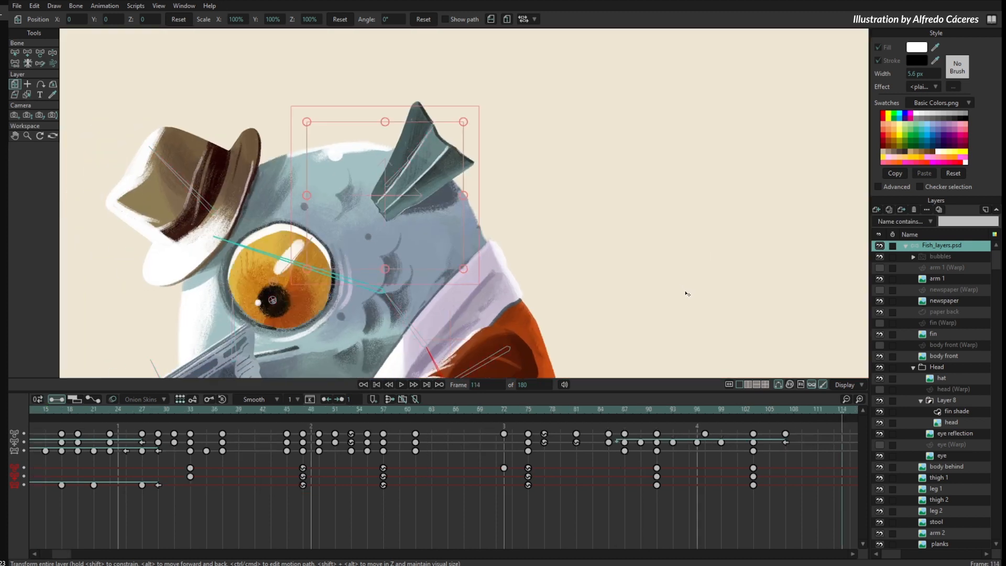
left_click(935, 247)
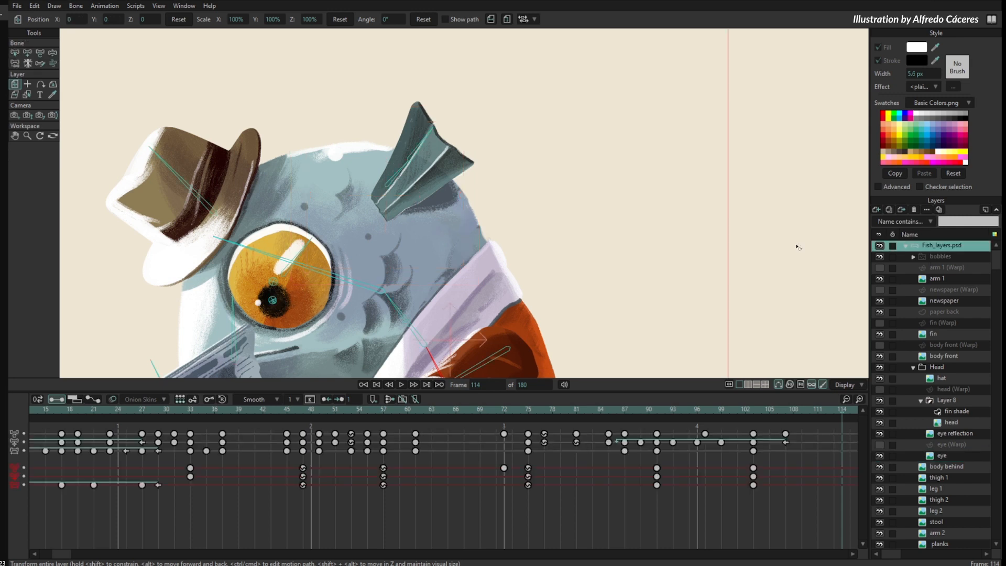
- Scrub to frame 42 and switch repeatedly between that pose and the rig setup at frame 0 to compare them
left_click_drag(62, 550, 37, 548)
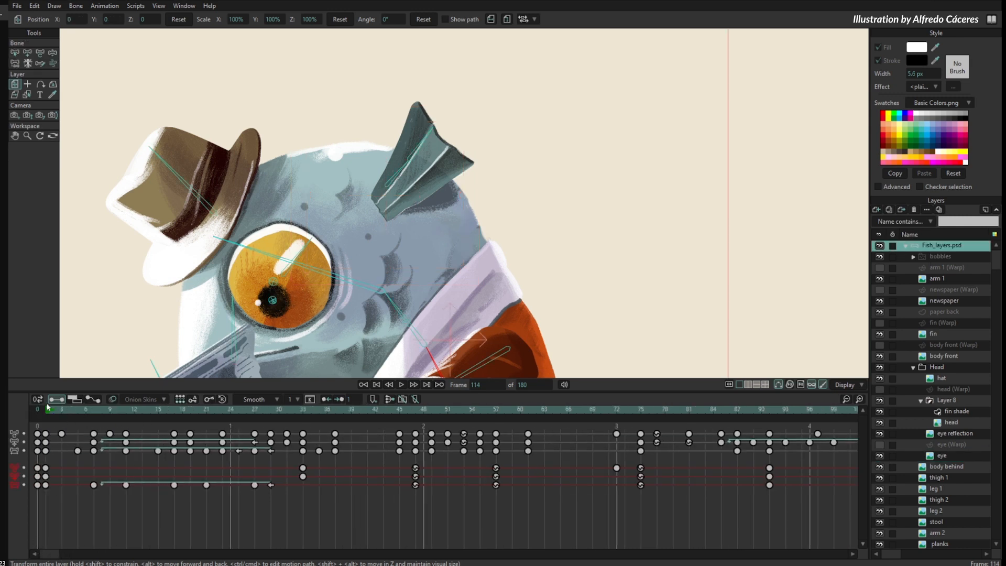
left_click_drag(47, 410, 374, 440)
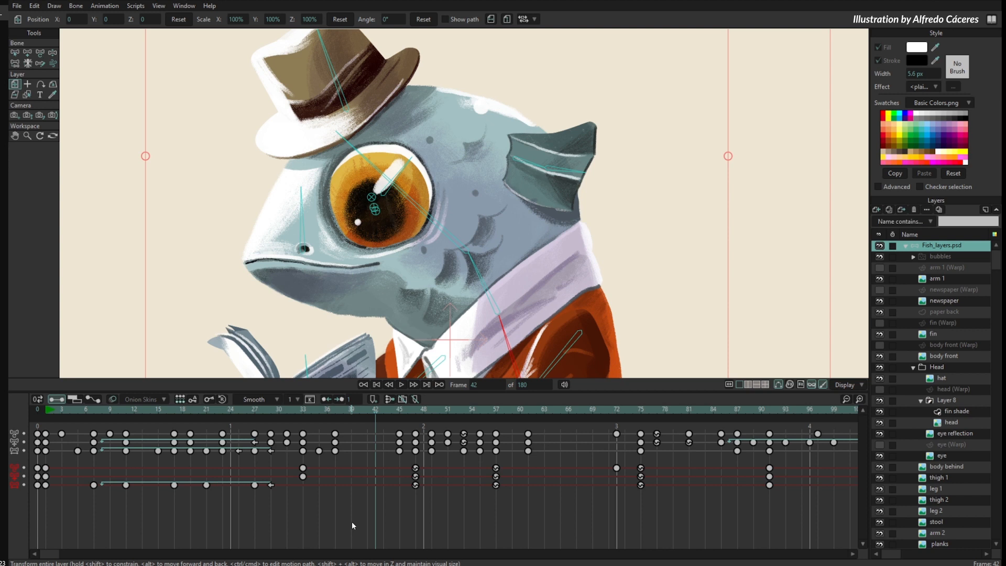
key("0")
key("0")
key("0")
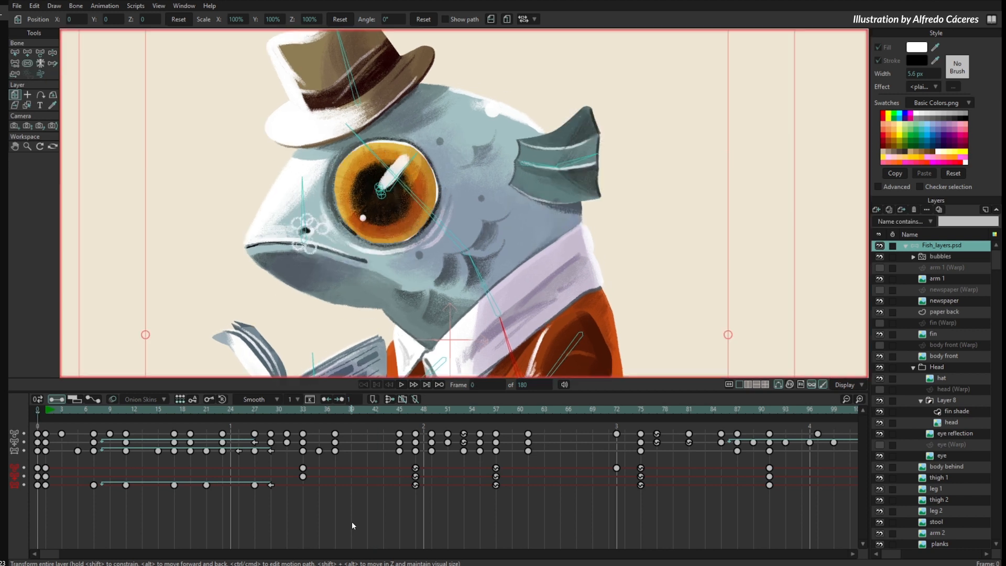
key("0")
key("0")
key("0")
key("0")
key("0")
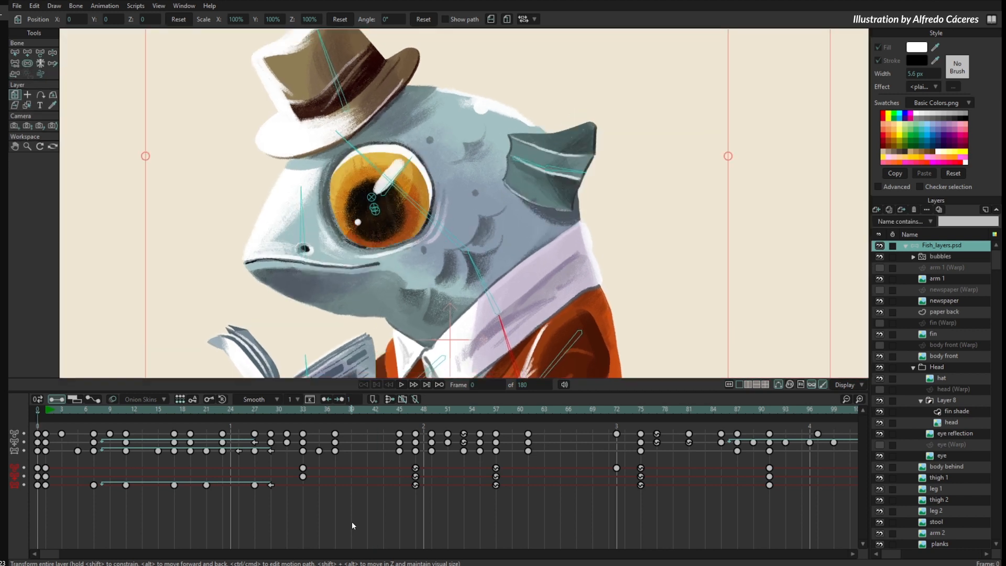
key("0")
key("0")
key("0")
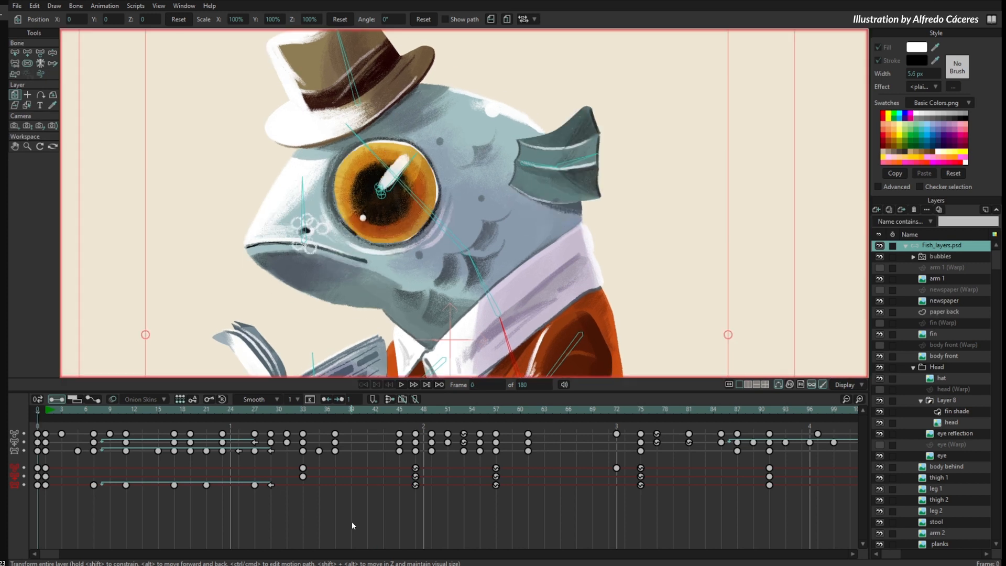
key("0")
key("0")
key("0")
key("0")
key("0")
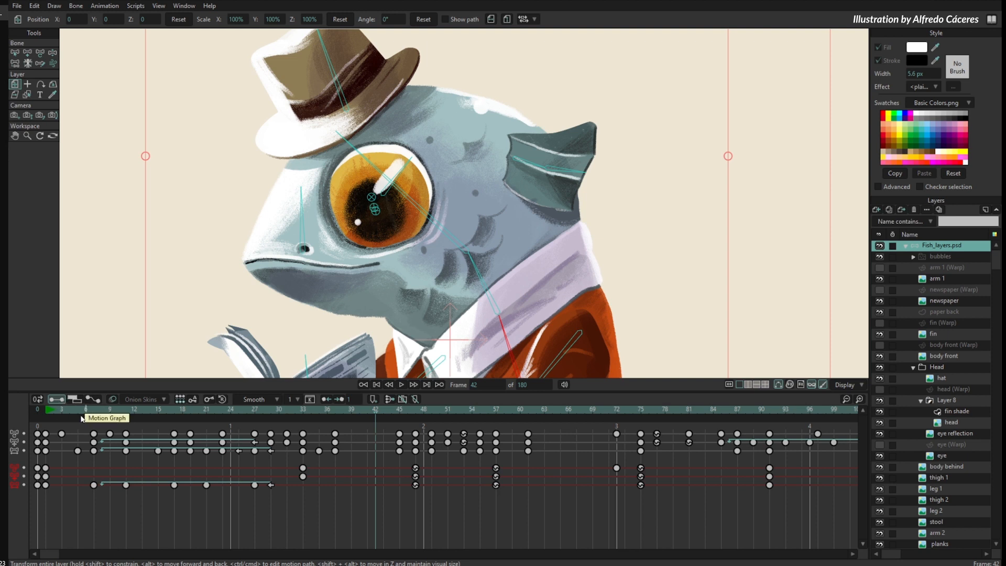
- Scrub through the animation, select the keyframe column at frame 37, move to frame 43 and clear the selection
left_click_drag(54, 410, 328, 465)
left_click_drag(343, 425, 331, 458)
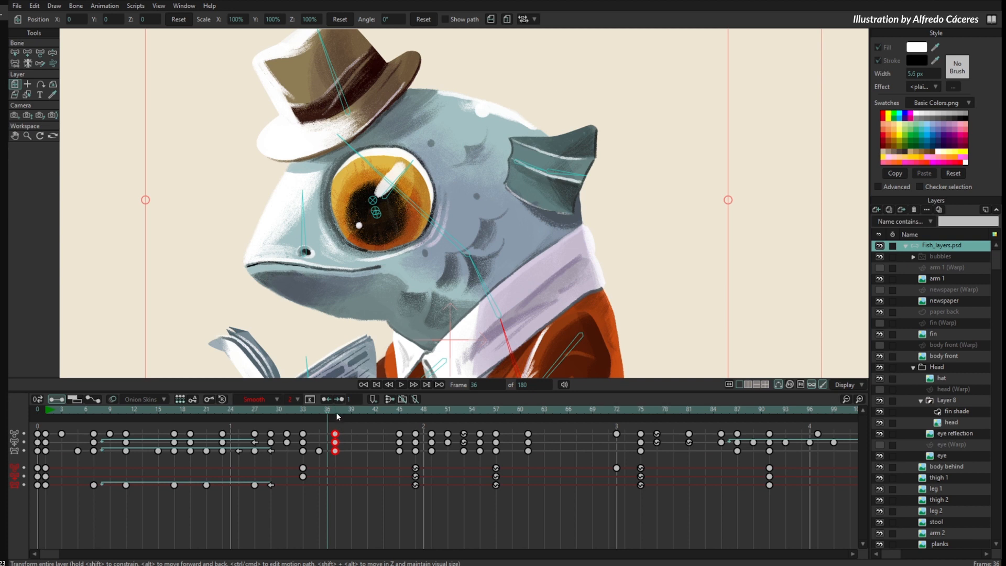
left_click_drag(337, 411, 384, 414)
left_click(201, 511)
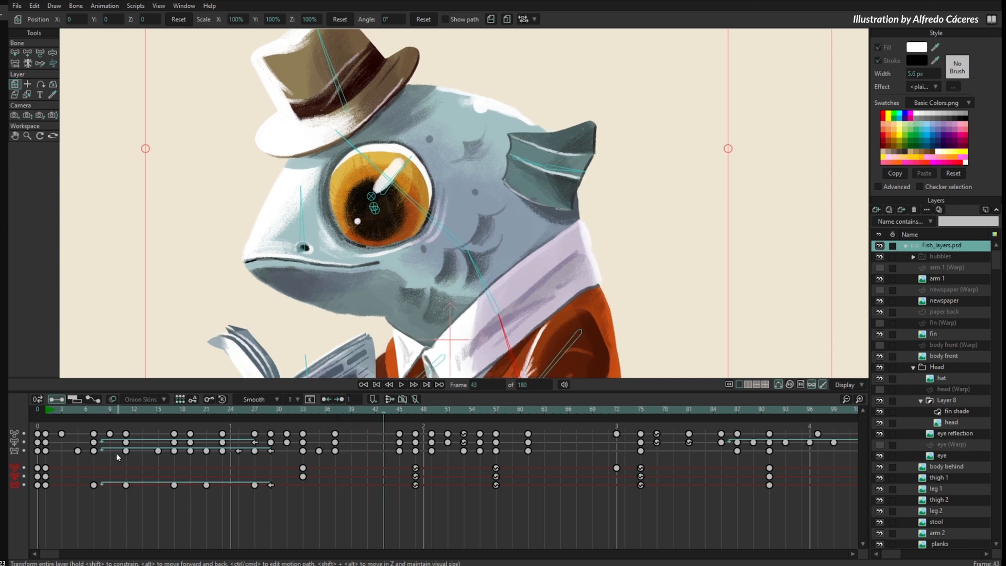
- Switch the timeline to the sequencer view and examine the tracks of Fish_layers.psd, bubbles, paper back and the other layers
left_click(75, 399)
scroll(346, 472, "down", 6)
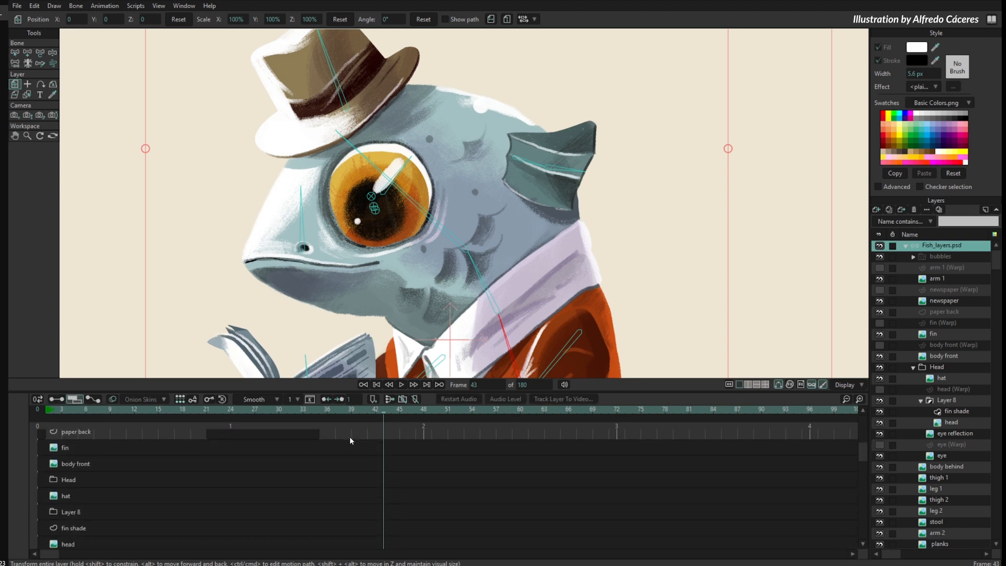
scroll(322, 482, "up", 2)
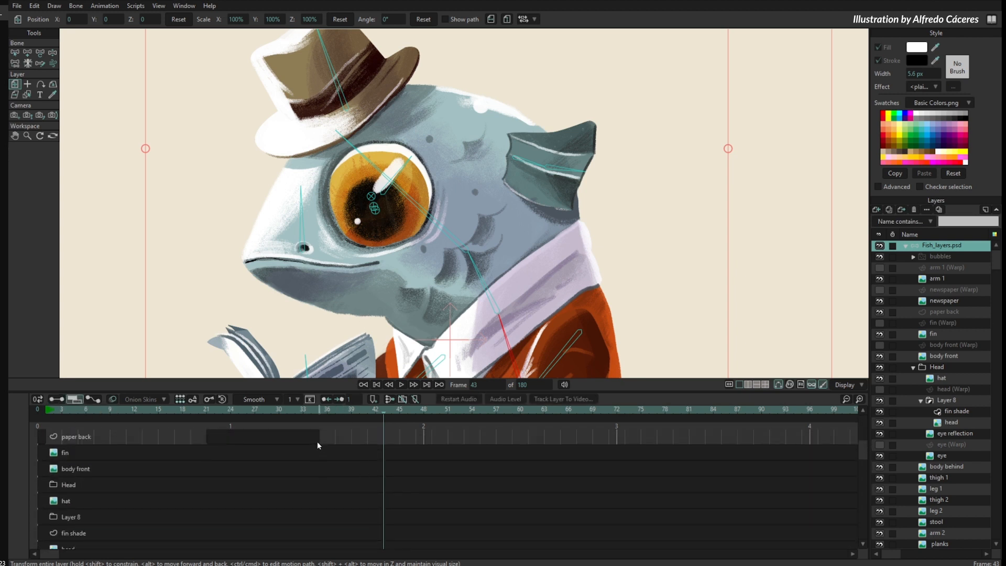
scroll(317, 446, "up", 3)
scroll(319, 524, "down", 8)
scroll(471, 494, "up", 8)
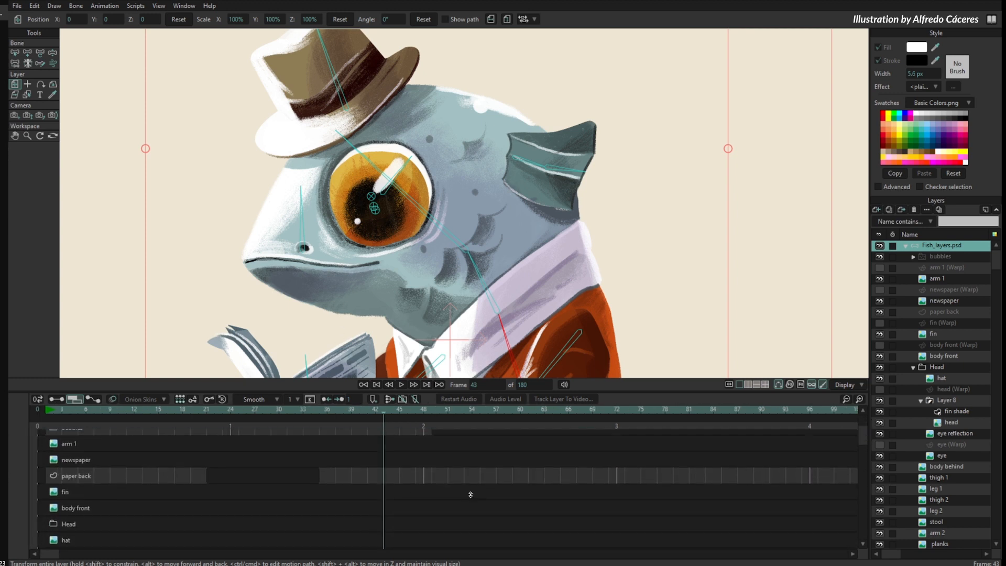
left_click_drag(471, 494, 685, 464)
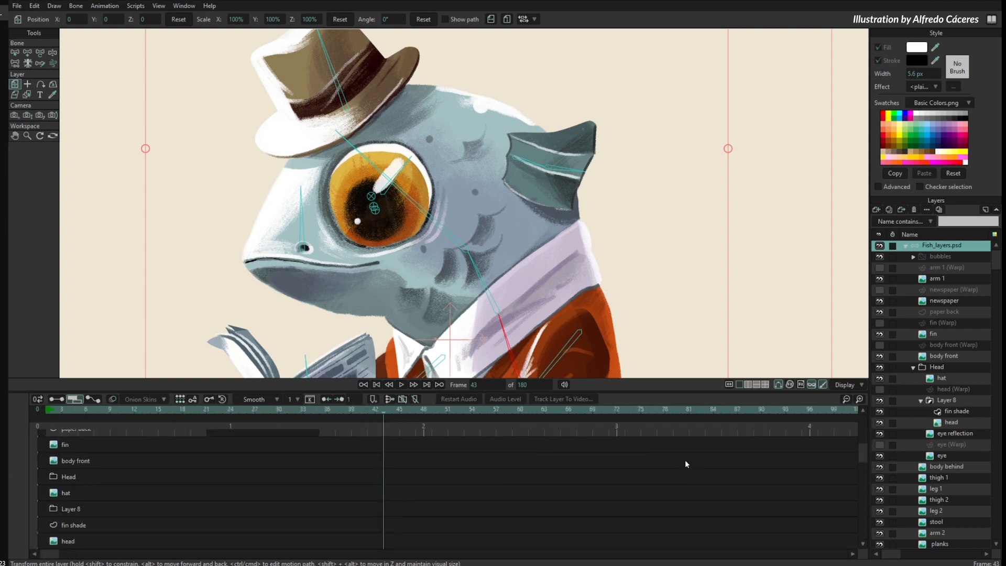
scroll(686, 464, "up", 3)
scroll(229, 524, "down", 1)
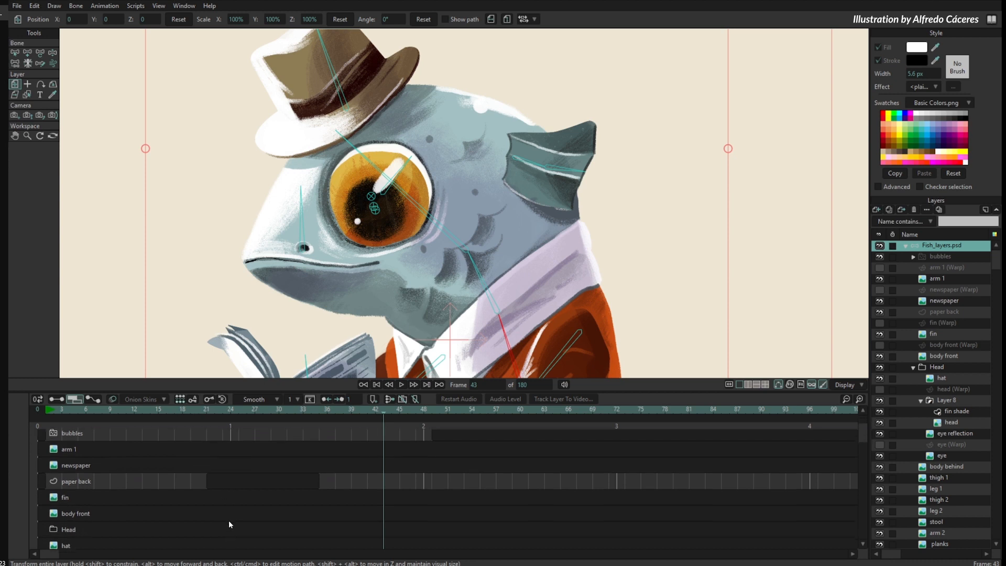
scroll(229, 524, "up", 1)
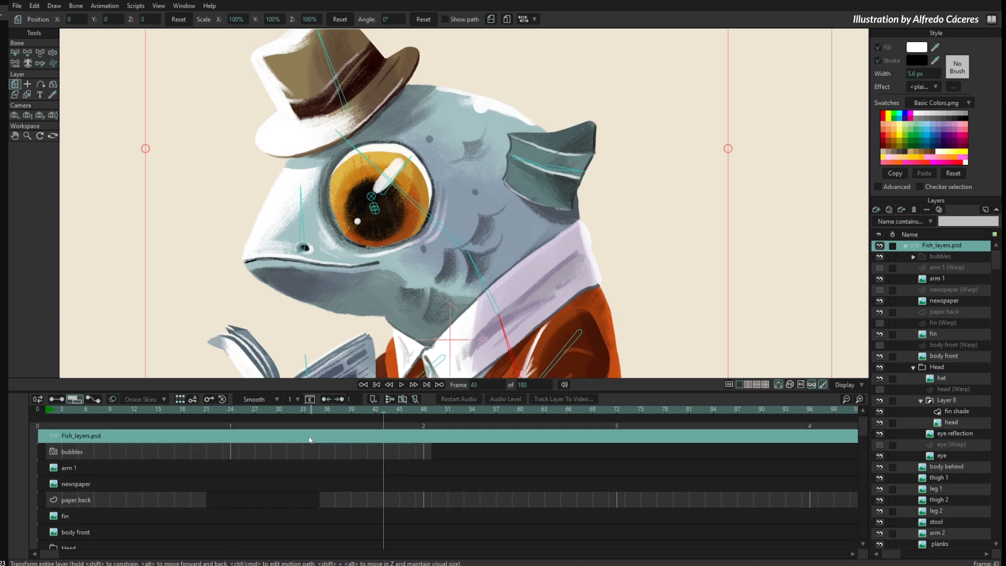
left_click_drag(310, 436, 312, 461)
mouse_move(86, 436)
left_mouse_down()
mouse_move(135, 438)
mouse_move(88, 441)
left_mouse_up()
- Show the motion graph for the head bone, view its translation curves and return to its angle curve
left_click(94, 400)
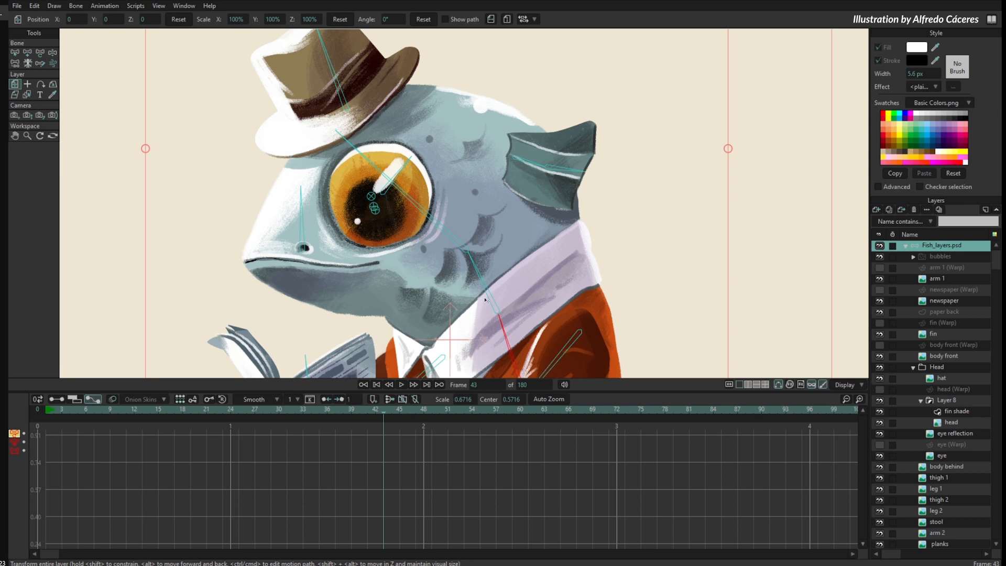
scroll(475, 330, "down", 2)
left_click_drag(473, 333, 463, 280)
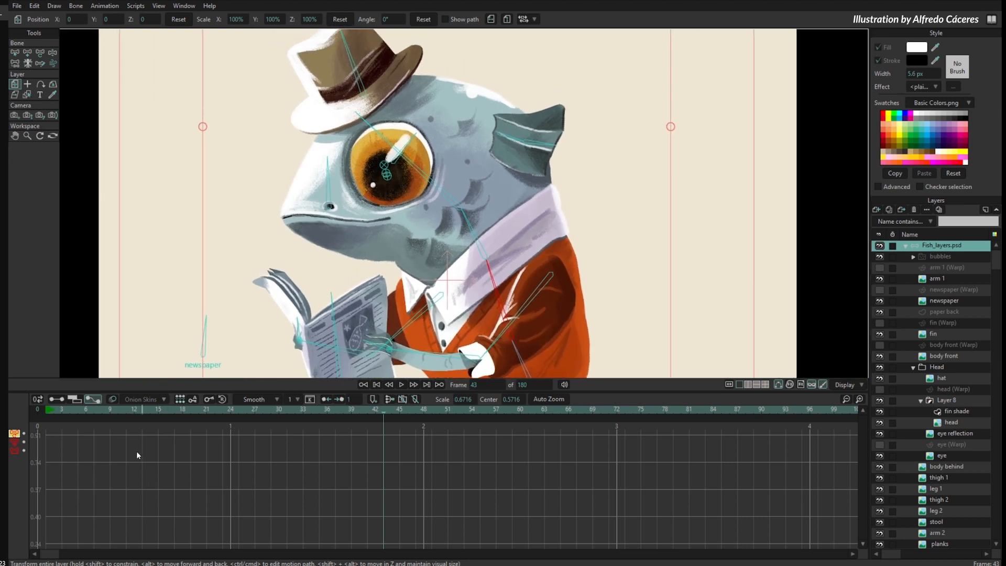
left_click(15, 52)
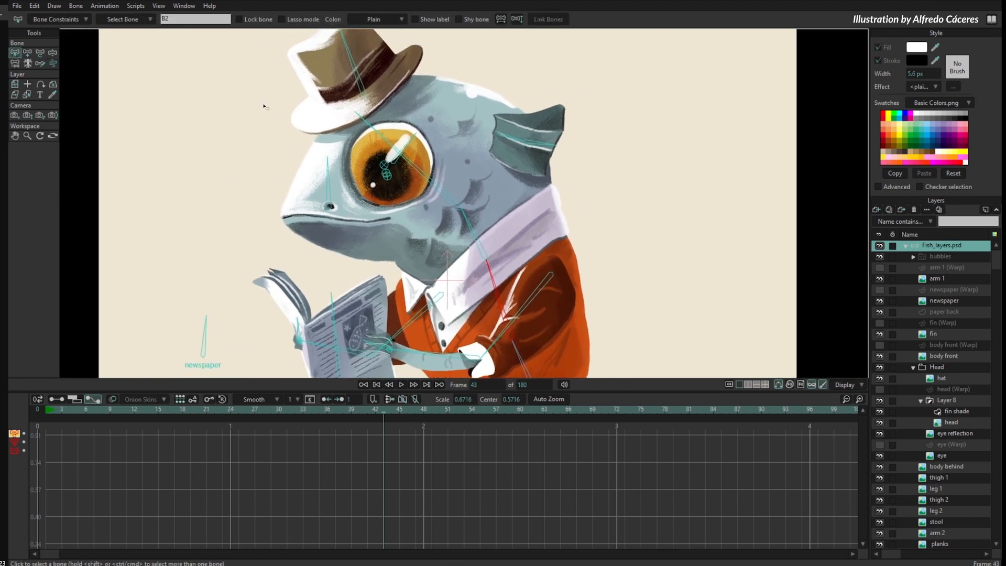
left_click(434, 177)
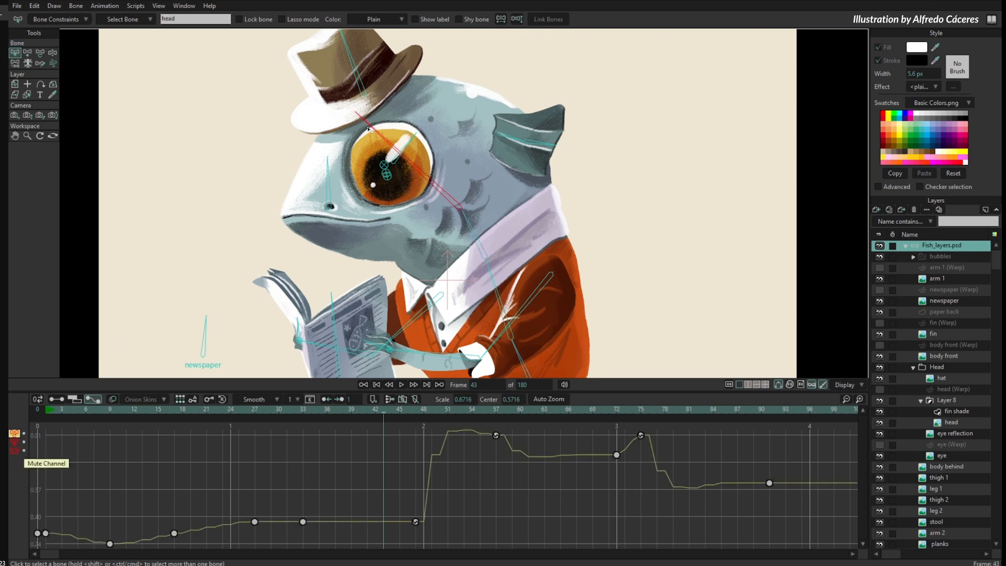
left_click(15, 444)
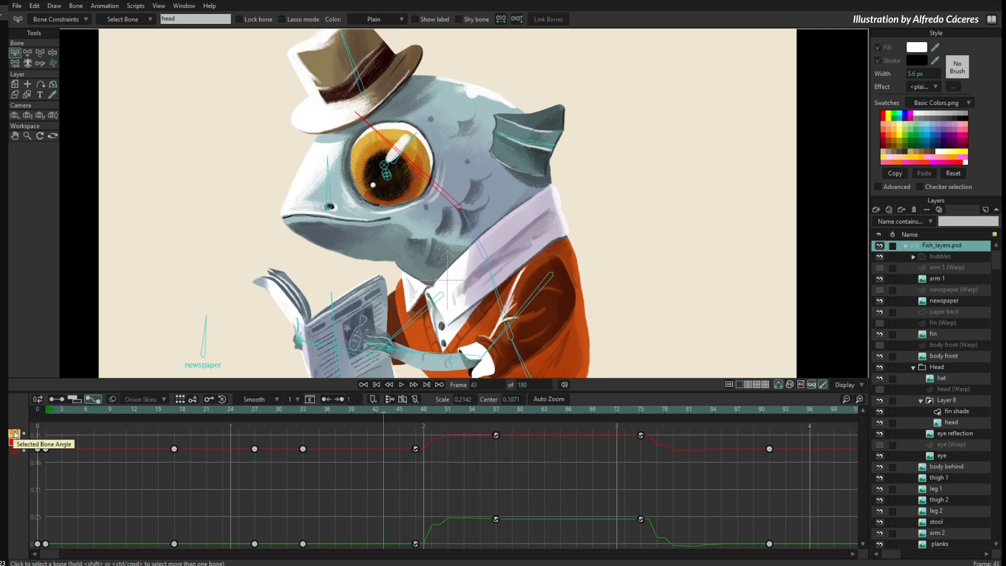
left_click(15, 434)
- Go to frame 27 and raise the head bone's angle keyframe there so the head tilts down toward the newspaper
left_click_drag(161, 414, 254, 471)
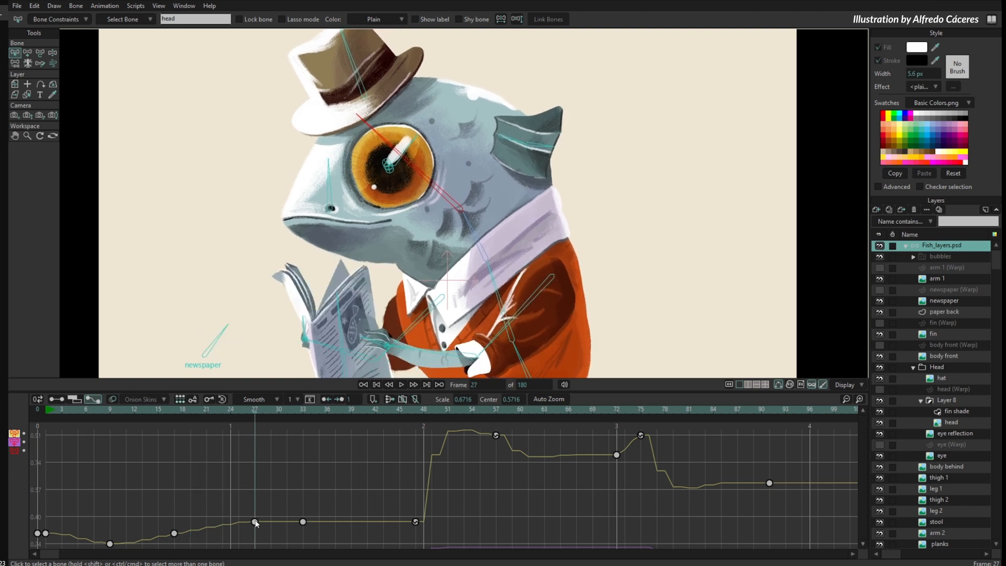
left_click_drag(255, 523, 254, 459)
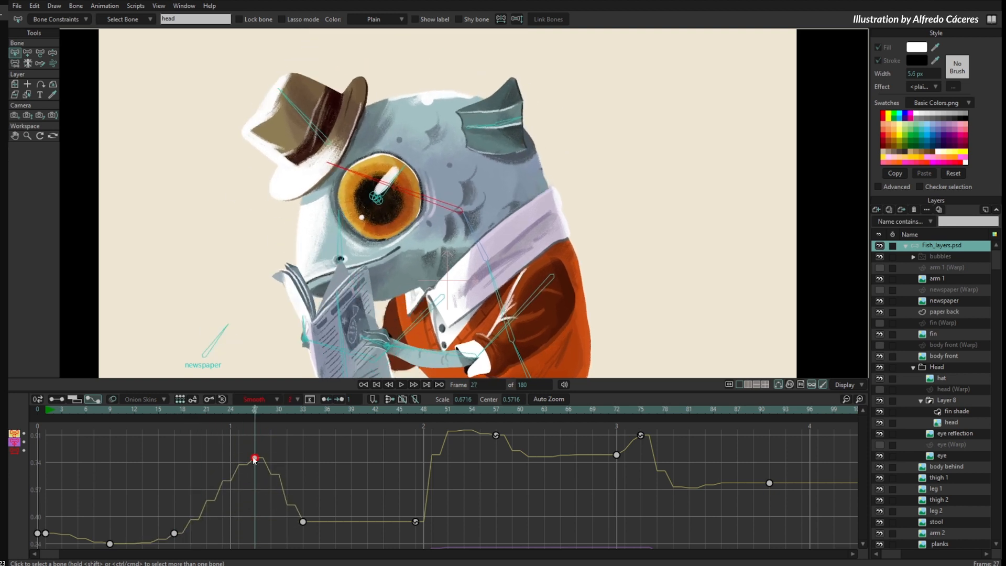
- Add a keyframe to the rising part of the head bone's angle curve and move it up to frame 20
left_click(223, 481)
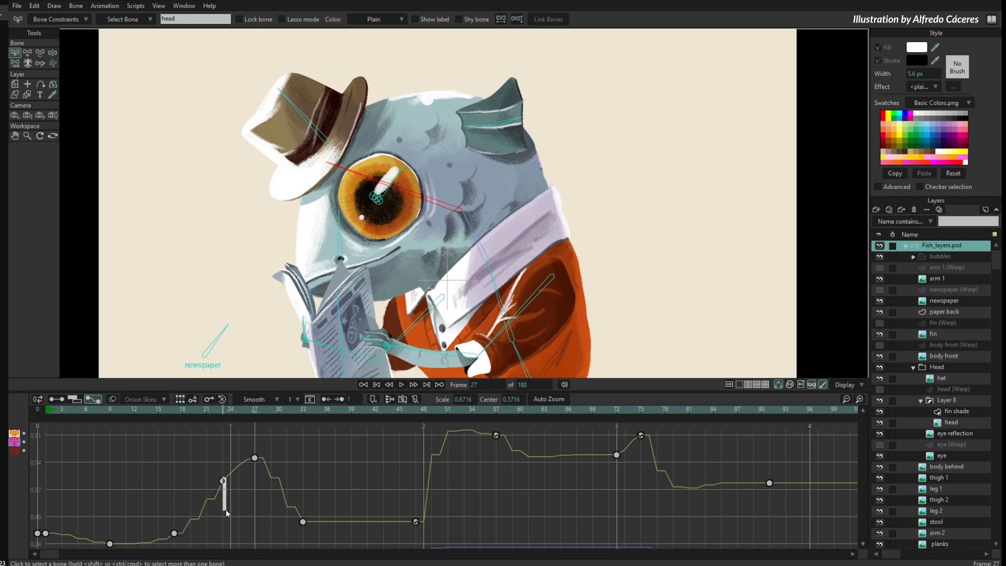
left_click_drag(226, 510, 226, 511)
left_click_drag(223, 477, 196, 461)
- Set the frame 20 angle keyframe to Bezier interpolation and adjust its curve handle
right_click(199, 469)
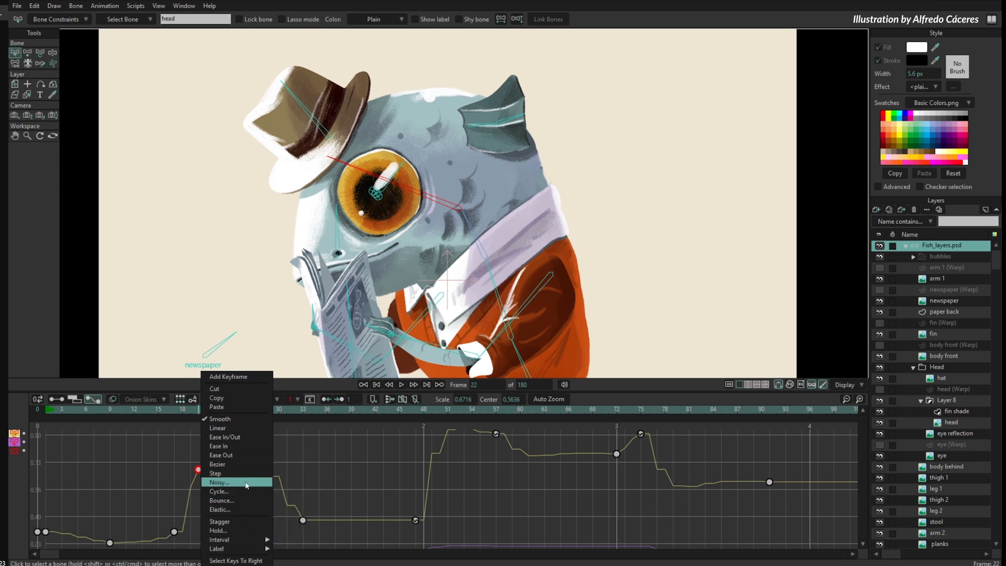
left_click(243, 464)
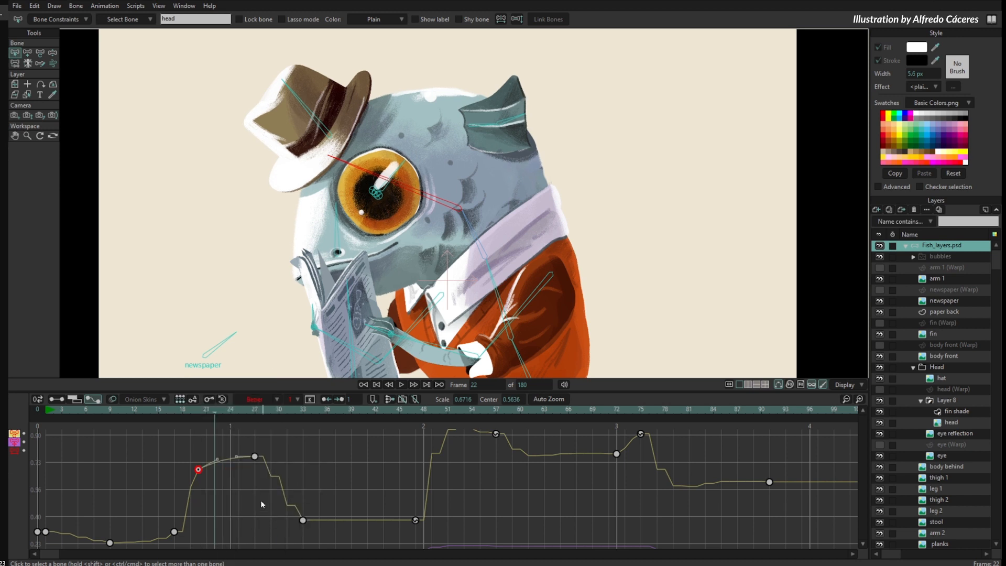
left_click(216, 458)
mouse_move(217, 445)
left_mouse_down()
mouse_move(214, 434)
mouse_move(237, 447)
mouse_move(198, 504)
mouse_move(221, 455)
left_mouse_up()
left_click(199, 469)
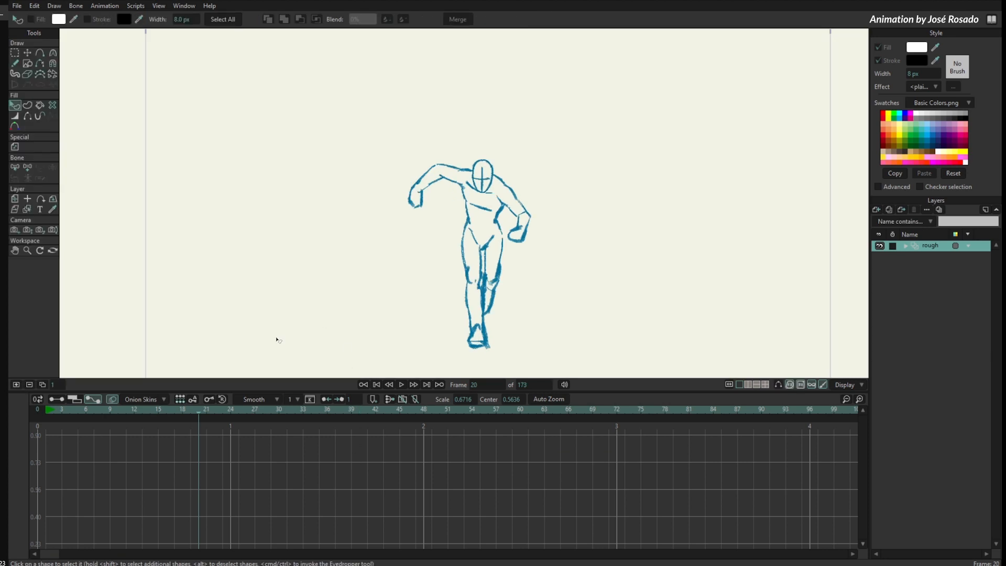
- Switch the timeline to the keyframe channels of the rough layer, fit the drawing in view and scrub to frame 20
left_click(57, 399)
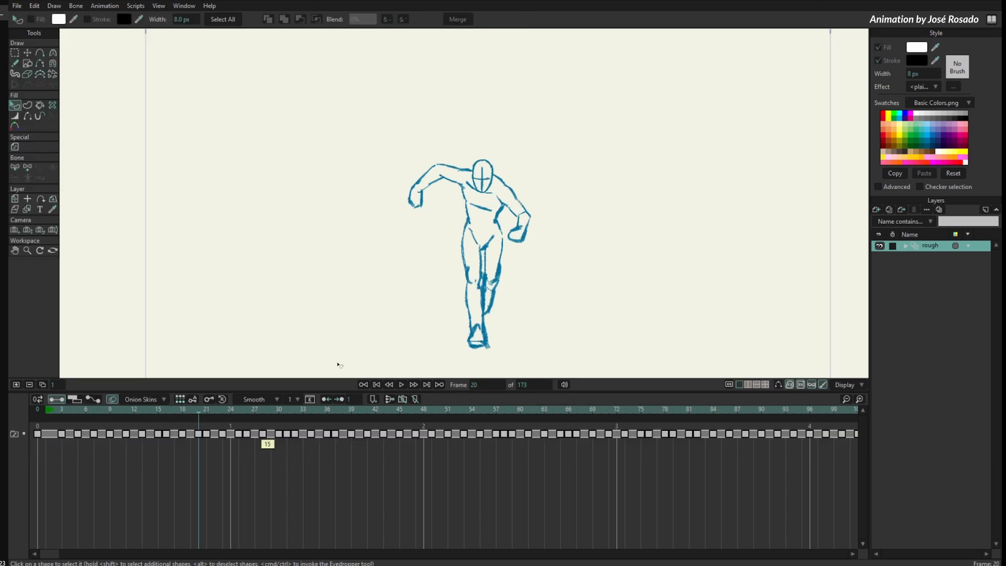
scroll(461, 333, "down", 4)
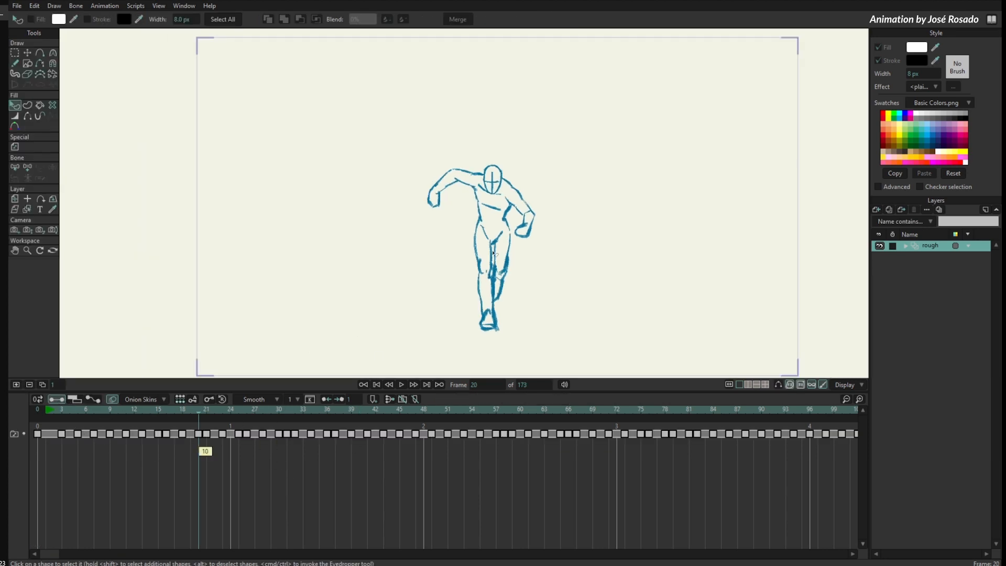
key("Home")
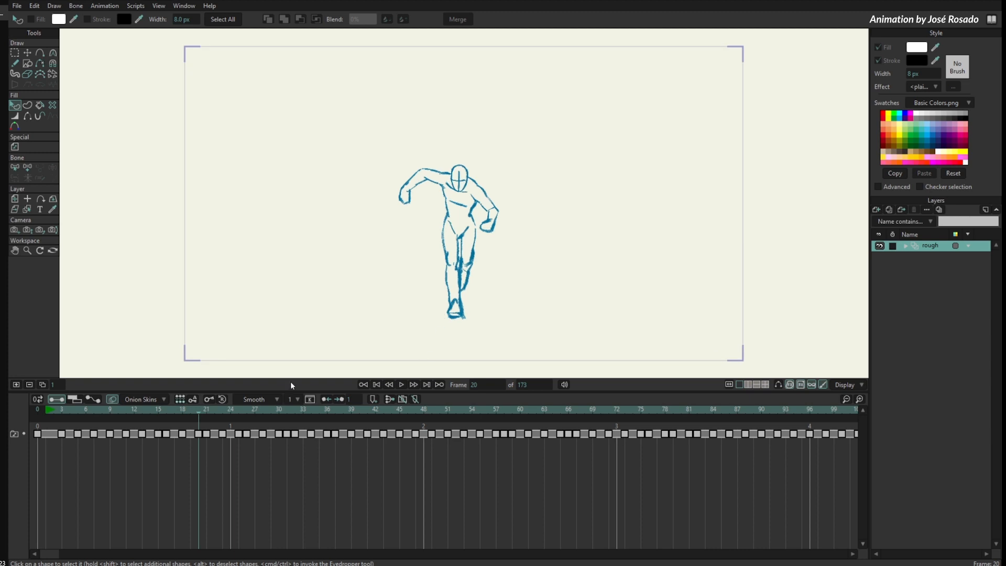
mouse_move(50, 410)
left_mouse_down()
mouse_move(349, 427)
mouse_move(766, 418)
mouse_move(726, 409)
mouse_move(71, 410)
mouse_move(199, 450)
left_mouse_up()
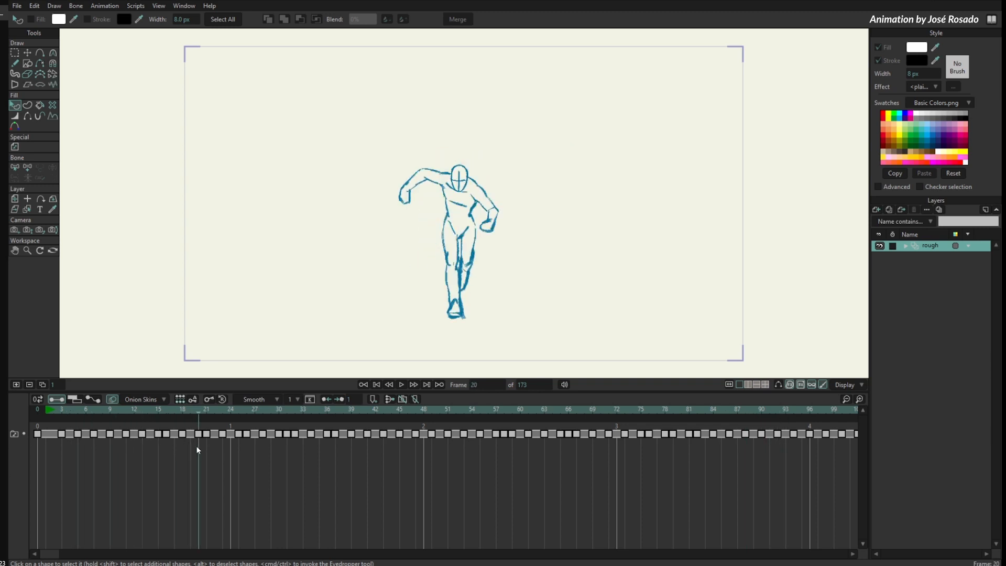
- Enable onion skins and show them for frames 16, 18, 22 and 25 around frame 20
left_click(113, 399)
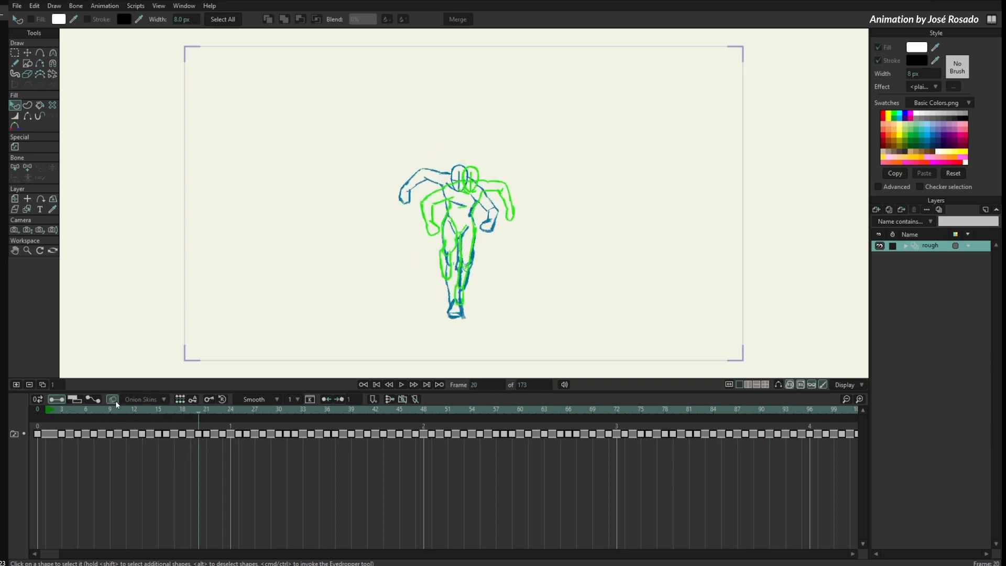
left_click(191, 419)
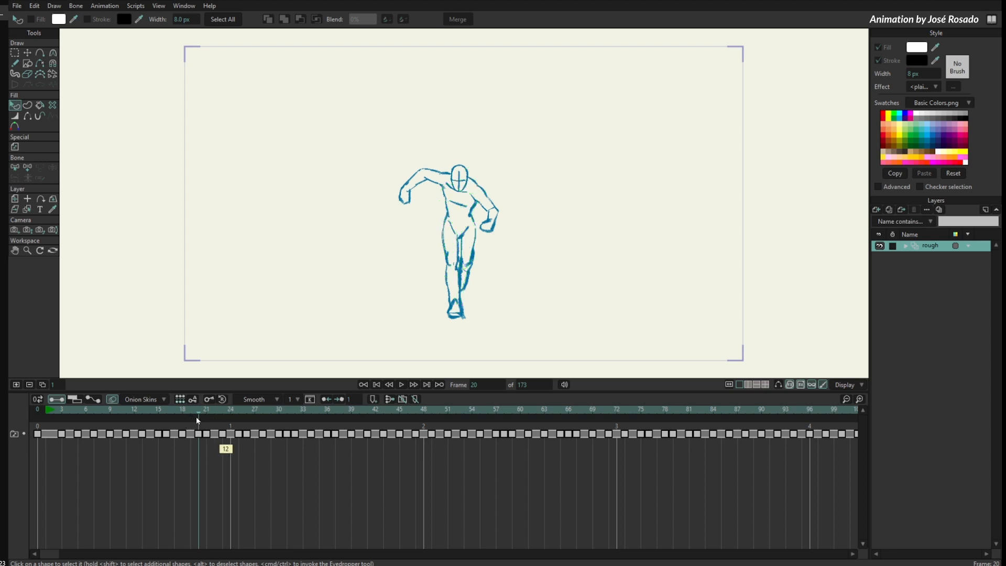
left_click(182, 418)
left_click(166, 418)
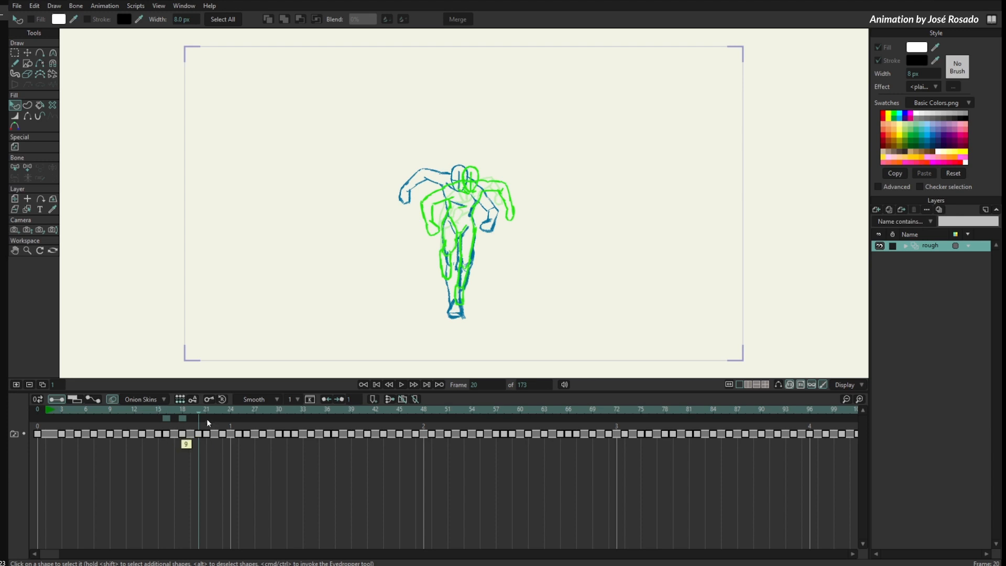
left_click(214, 418)
left_click(239, 418)
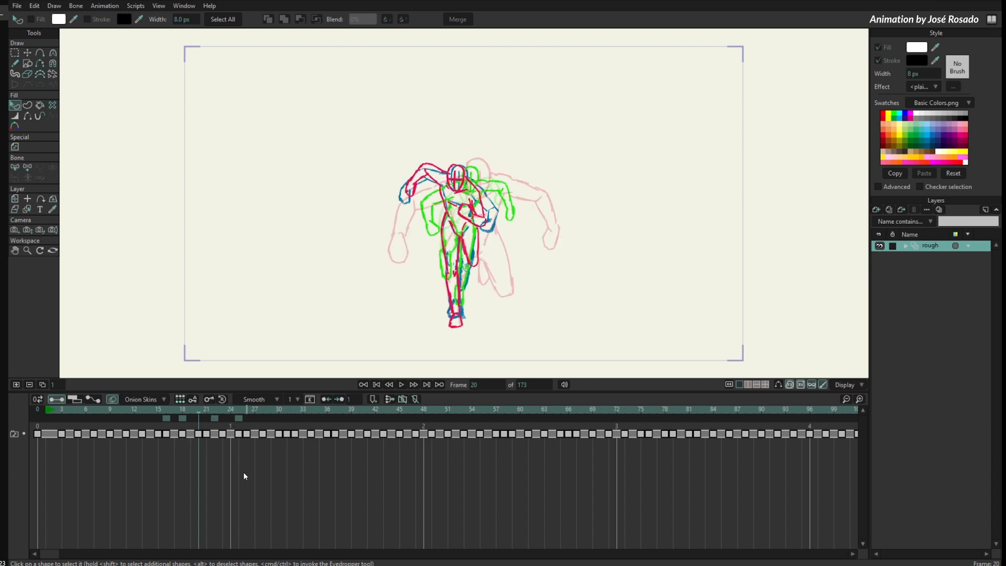
- Check the onion skin options and scrub the animation, stopping at frame 18 with the relative onion skins shown
left_click(162, 399)
left_click(216, 474)
left_click_drag(201, 409, 223, 445)
left_click(148, 425)
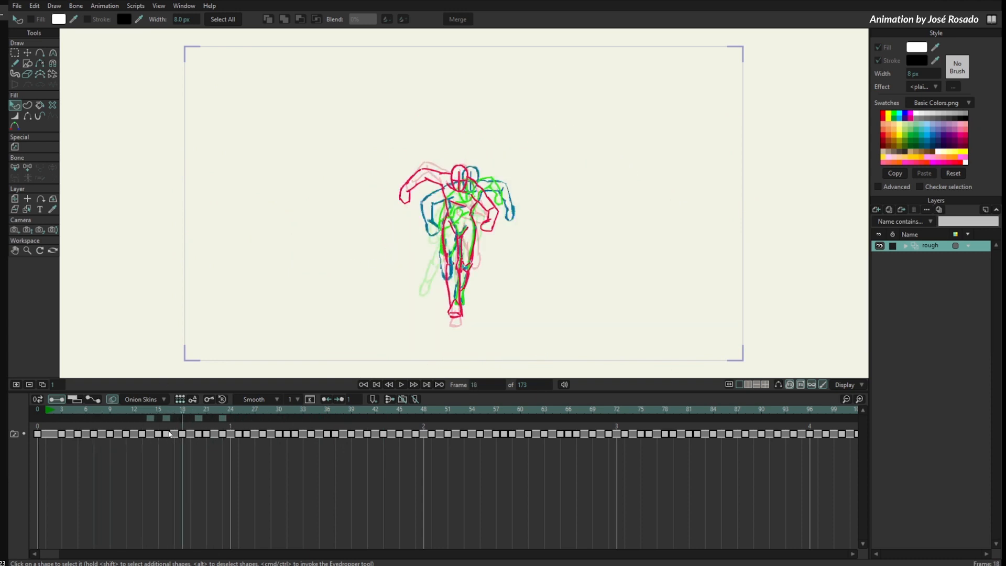
- Focus on the figure's upper body and turn off Outlines only for the onion skins
left_click(156, 401)
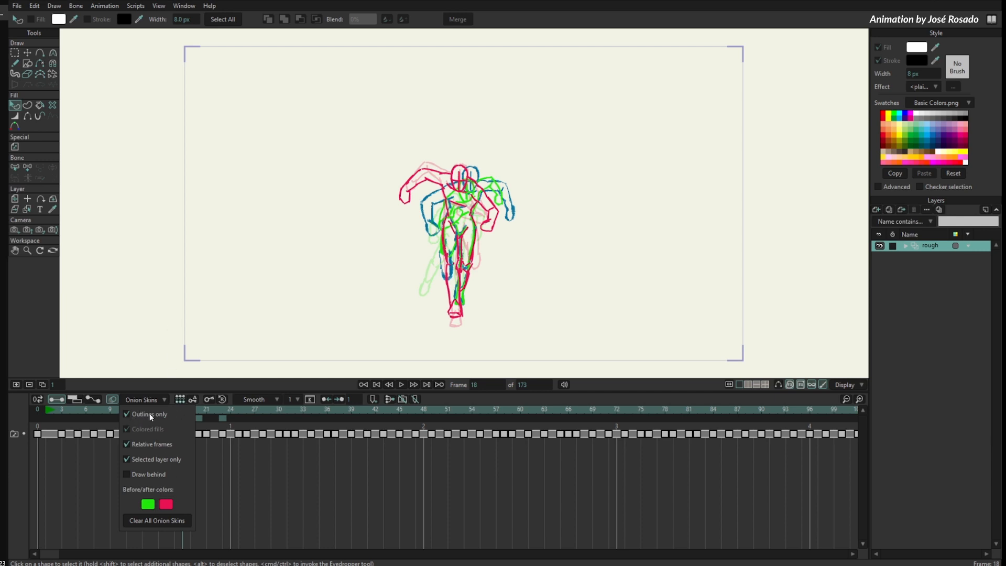
left_click_drag(416, 237, 359, 286)
left_click_drag(407, 262, 778, 159)
left_click_drag(434, 233, 624, 198)
left_click_drag(370, 220, 400, 257)
left_click_drag(400, 257, 516, 227)
left_click_drag(283, 186, 321, 183)
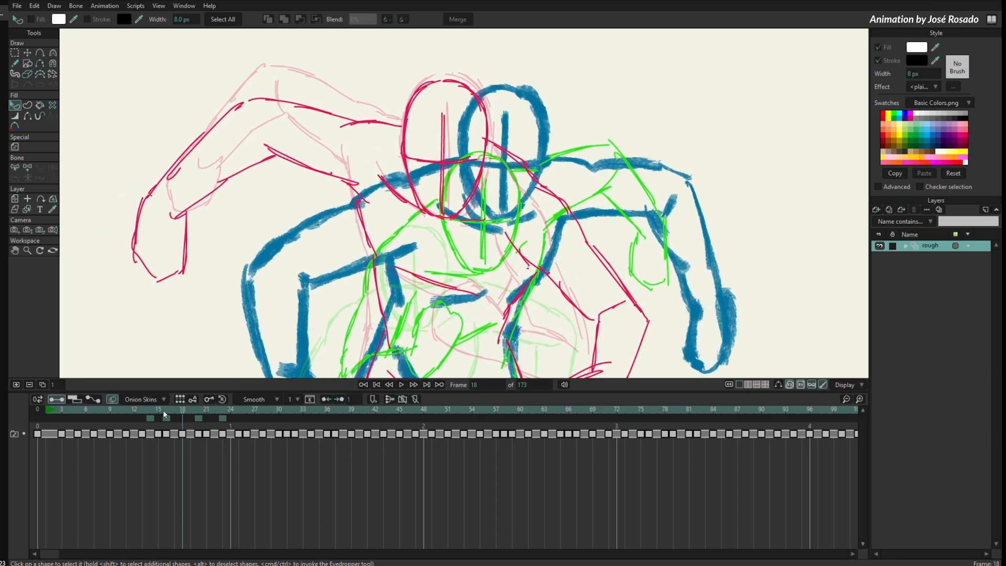
left_click(157, 399)
left_click(155, 414)
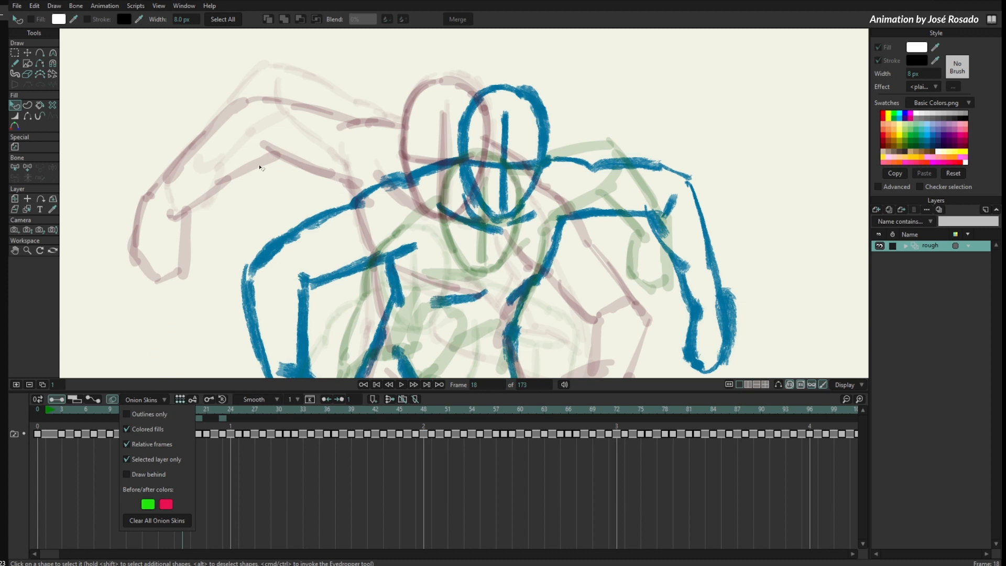
- Toggle Colored fills off and on to compare the onion skins, and turn Outlines only back on
left_click(153, 428)
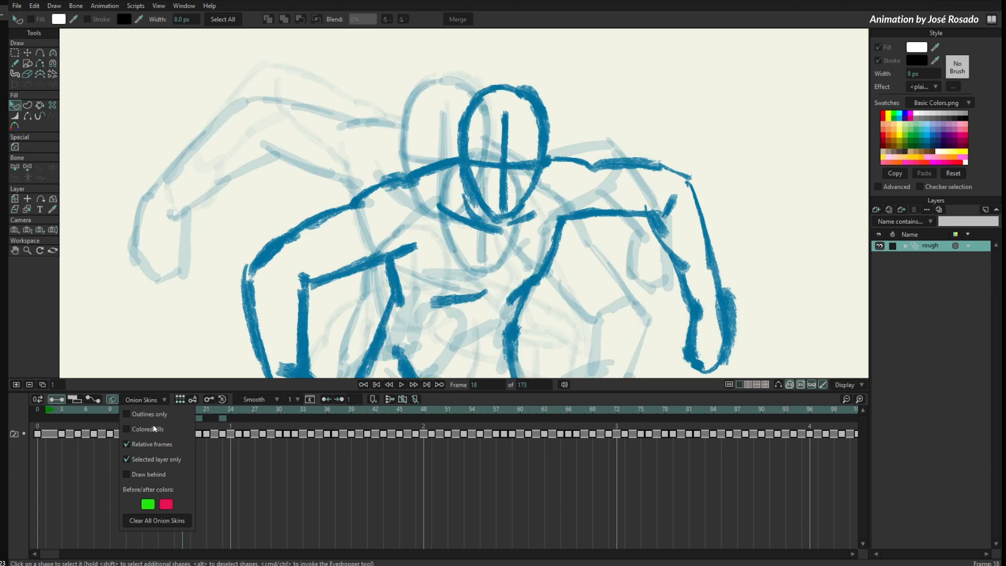
left_click(151, 430)
left_click(153, 429)
left_click(155, 430)
left_click(152, 428)
left_click(152, 427)
left_click(161, 413)
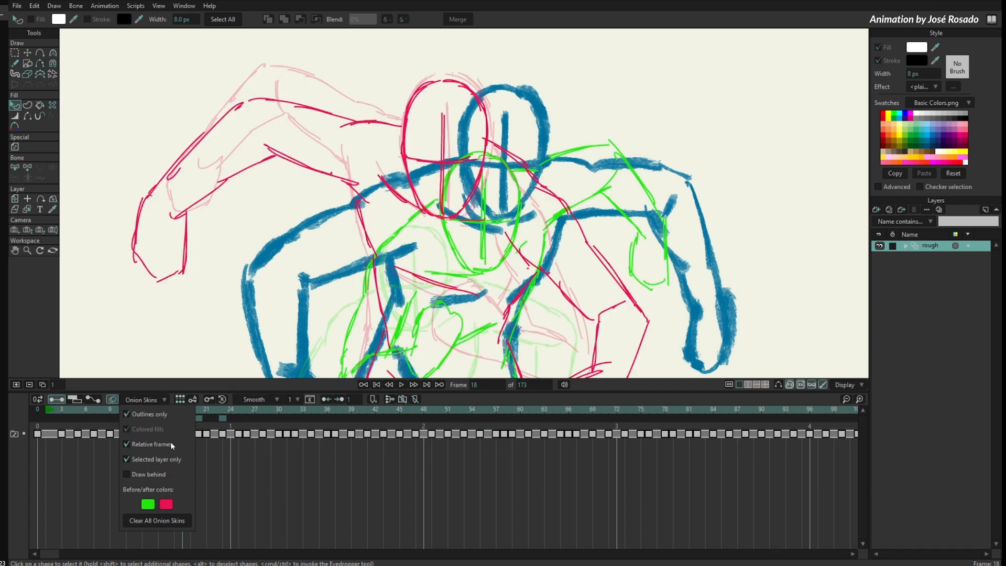
- Scrub to frame 16 and turn off the Relative frames option for the onion skins
left_click(198, 455)
mouse_move(185, 410)
left_mouse_down()
mouse_move(263, 419)
mouse_move(170, 412)
mouse_move(167, 428)
left_mouse_up()
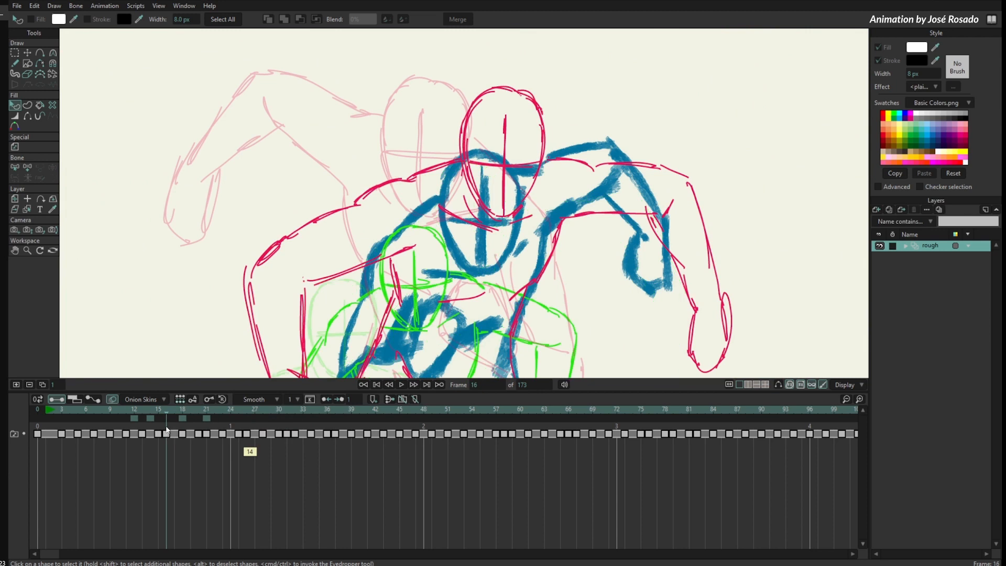
left_click(155, 400)
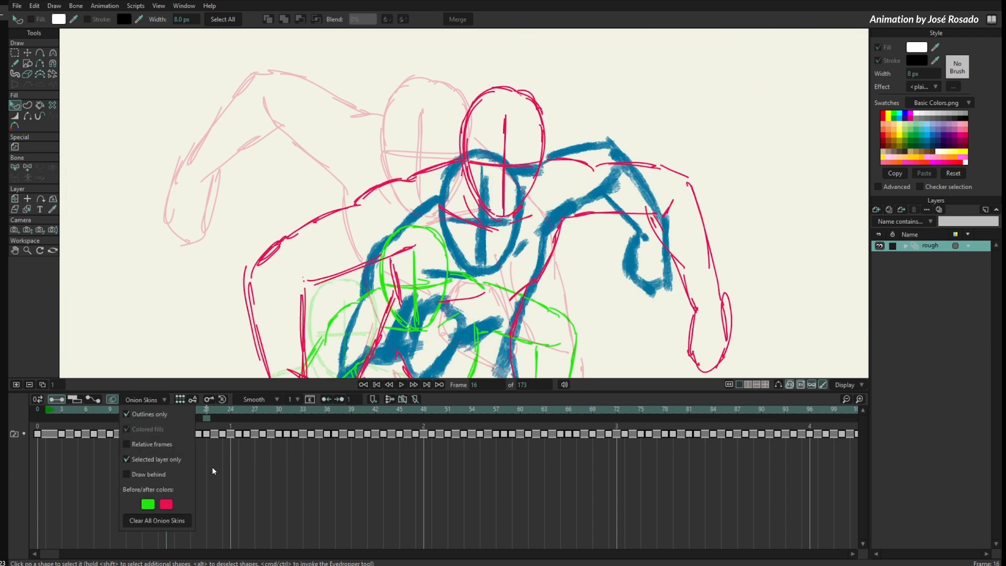
left_click(213, 470)
mouse_move(178, 407)
left_mouse_down()
mouse_move(339, 420)
mouse_move(177, 416)
mouse_move(382, 416)
mouse_move(166, 424)
left_mouse_up()
- Remove the onion skins from frames 21, 18, 14 and 12
left_click(207, 419)
left_click(183, 419)
left_click(149, 419)
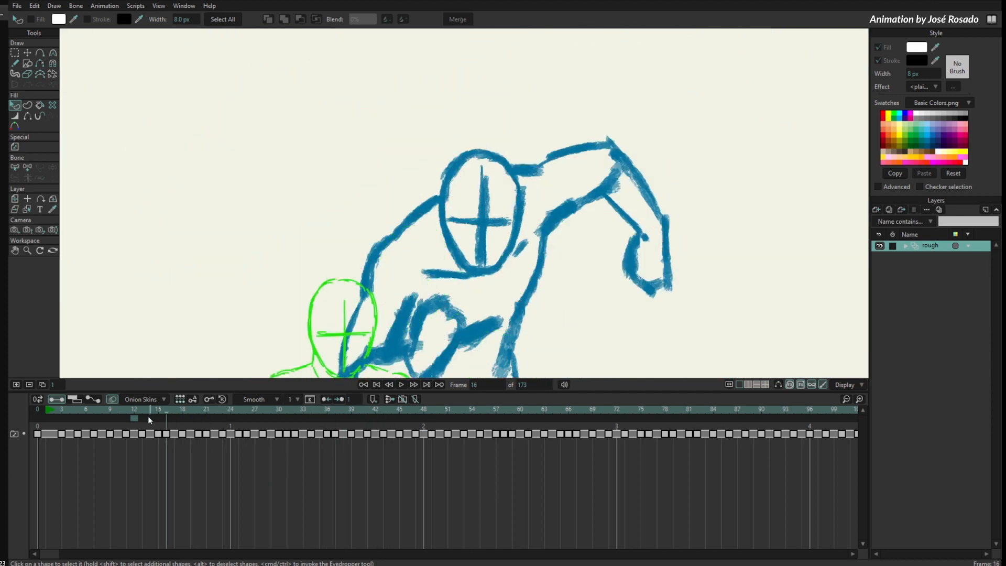
left_click(134, 419)
- Add a fixed onion skin at frame 7 and scrub forward to frame 21 to compare the poses
scroll(286, 285, "down", 4)
left_click_drag(287, 286, 281, 225)
scroll(280, 293, "down", 2)
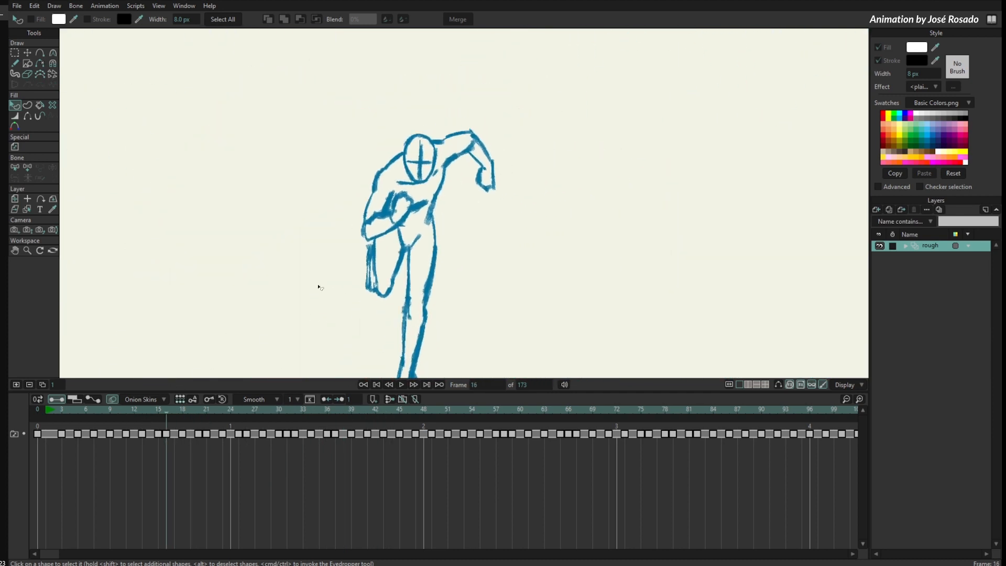
left_click(94, 433)
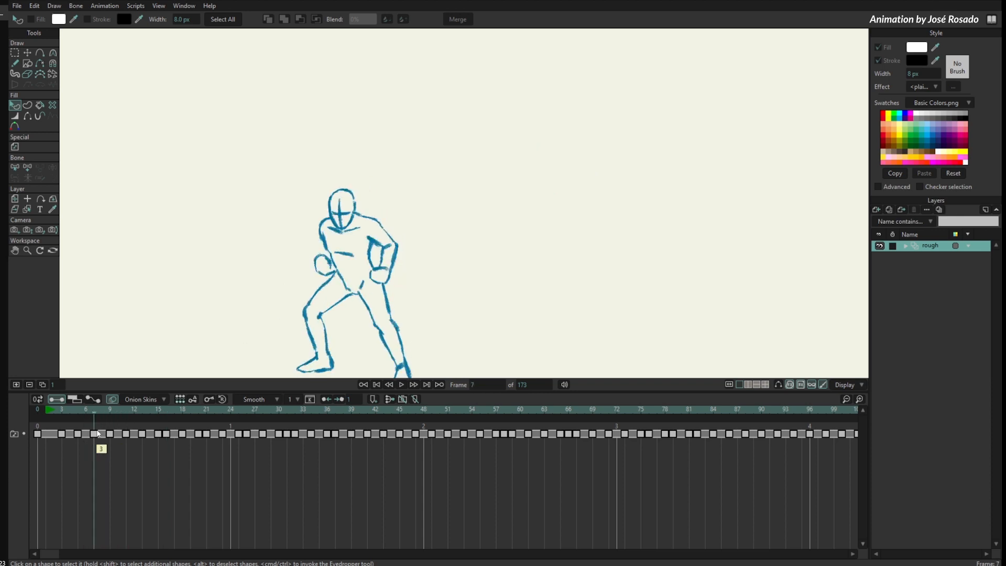
mouse_move(97, 421)
left_mouse_down()
mouse_move(445, 410)
mouse_move(166, 425)
mouse_move(92, 442)
mouse_move(225, 446)
mouse_move(207, 449)
left_mouse_up()
- Replace the frame 7 onion skin with onion skins at frames 17, 19, 22 and 25
left_click(164, 399)
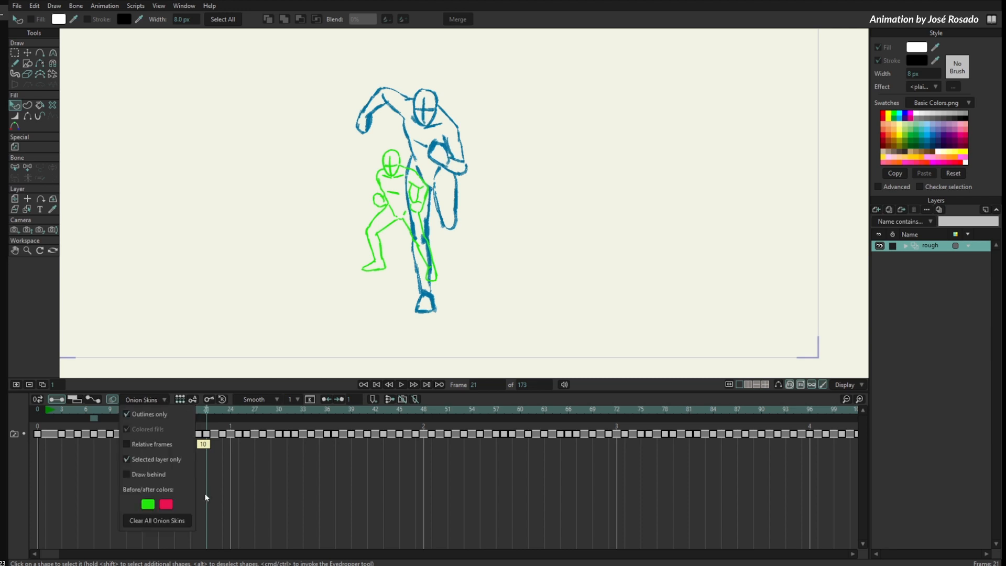
left_click(214, 427)
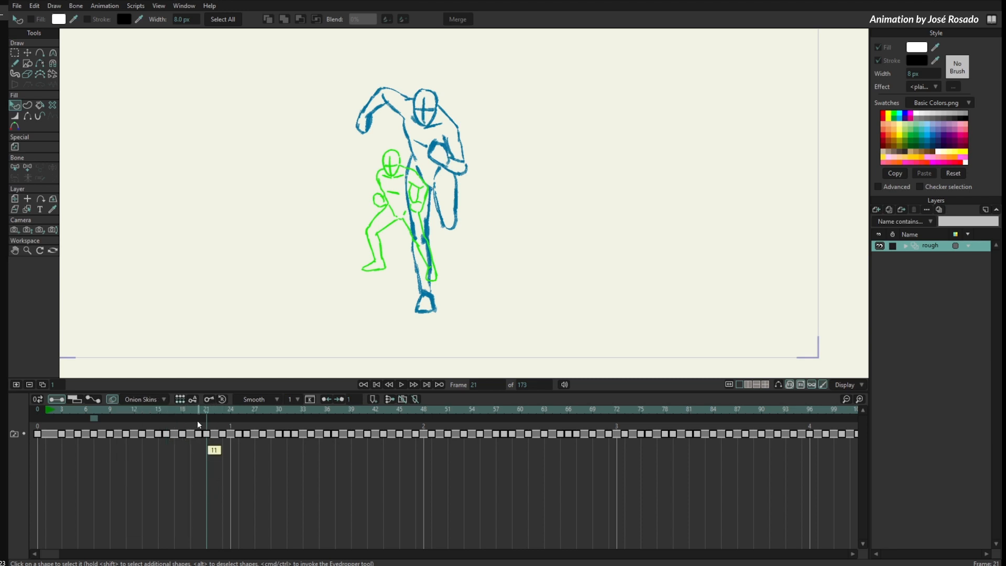
left_click(191, 418)
left_click(95, 419)
left_click(175, 419)
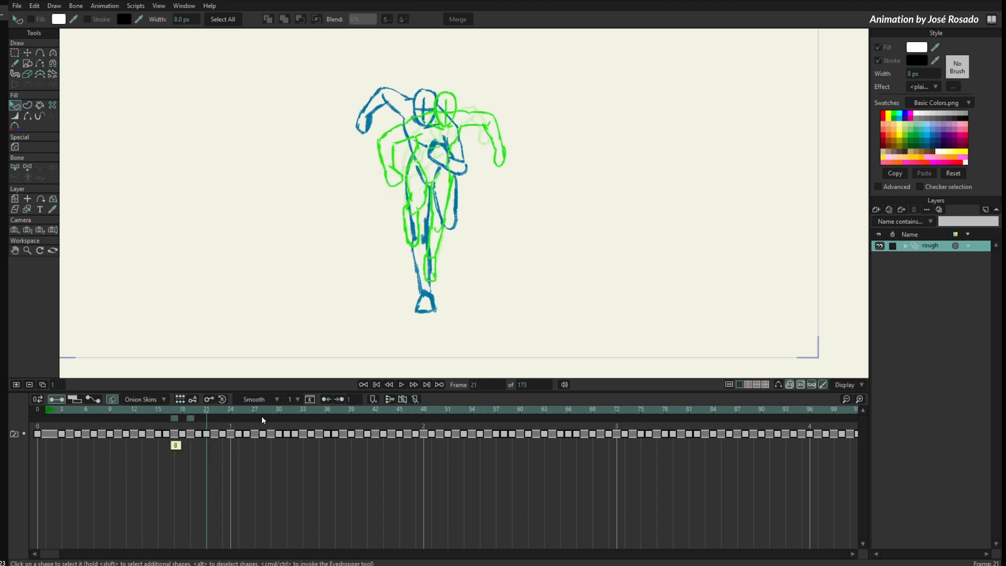
left_click(215, 417)
left_click(239, 417)
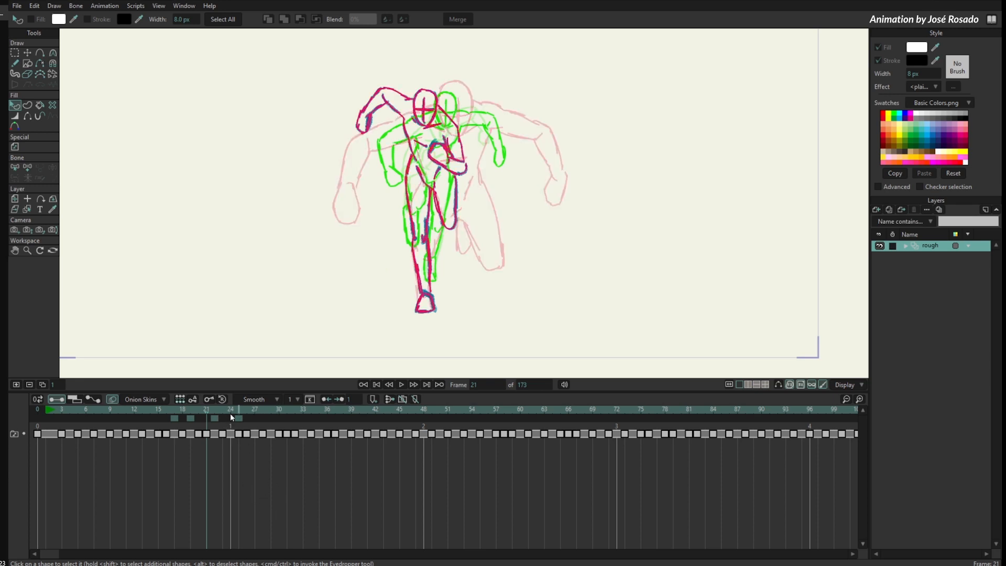
- Turn on Relative frames for the onion skins and change the before color to light blue
left_click(153, 398)
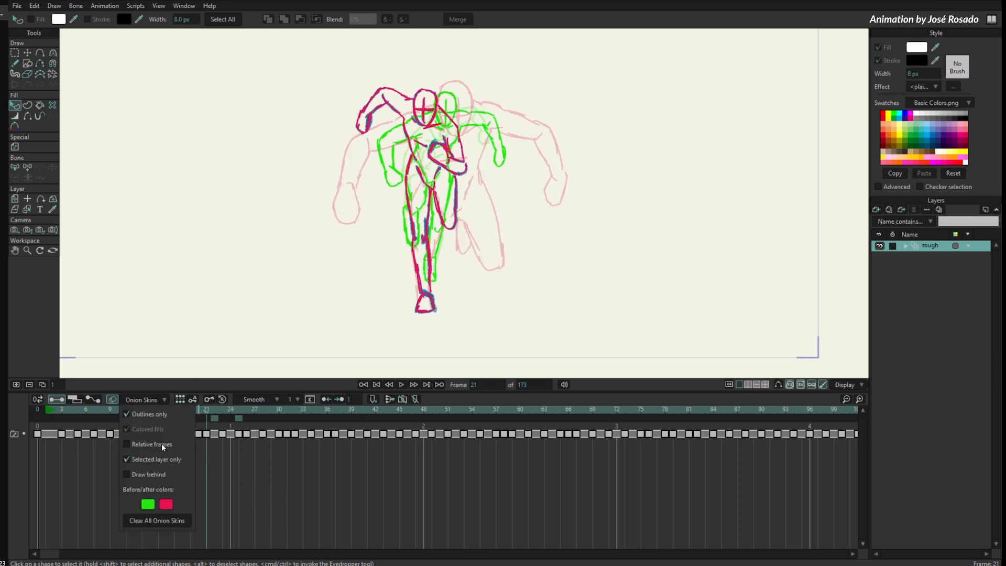
left_click(149, 504)
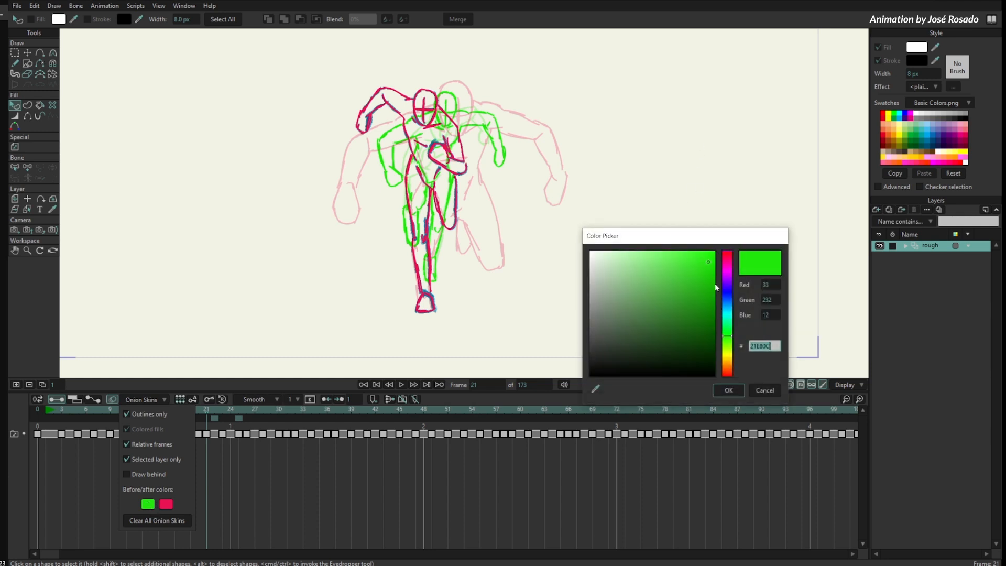
left_click(726, 310)
left_click(702, 260)
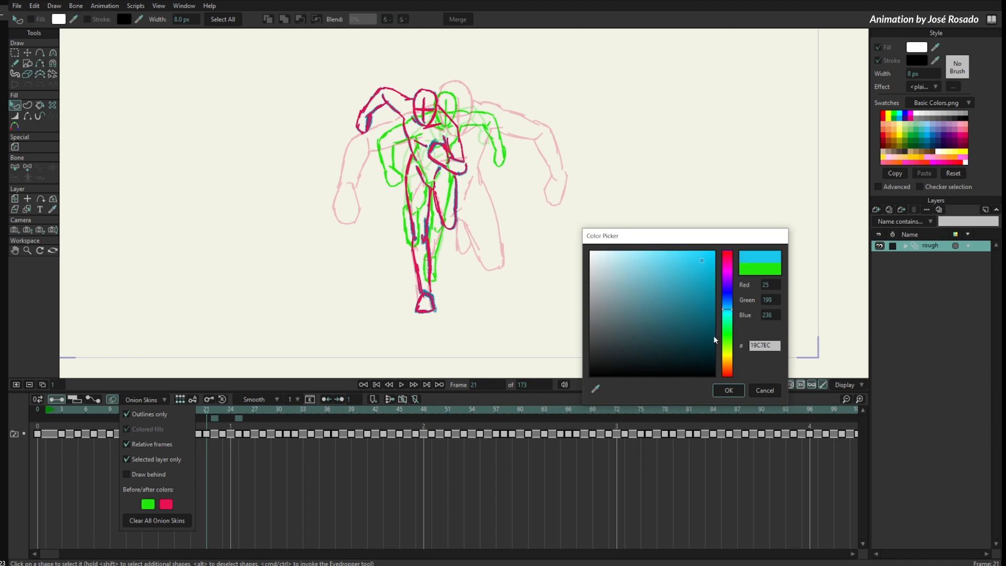
left_click(728, 390)
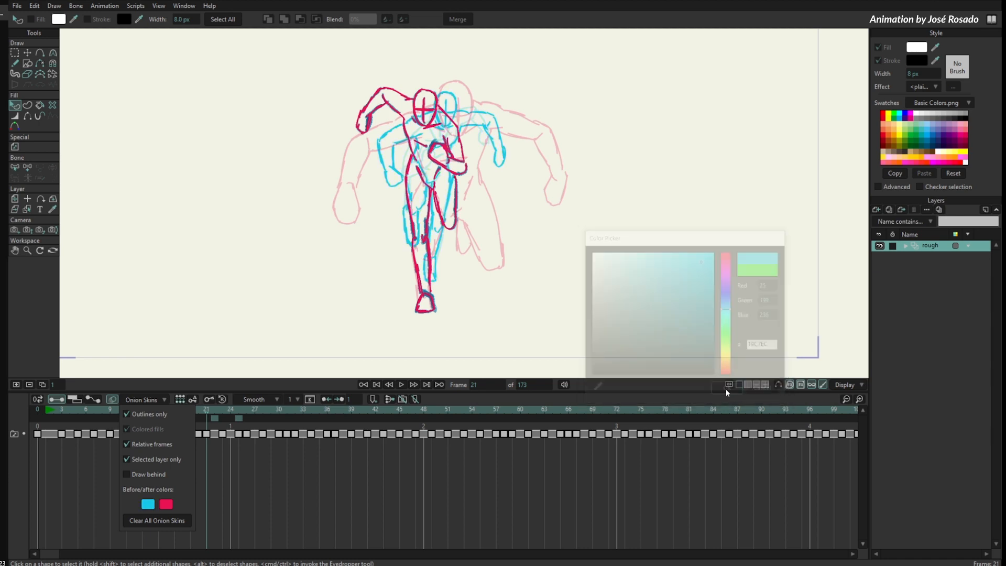
- Change the onion skins' after color to green (0FD10A)
left_click(167, 504)
left_click(727, 334)
left_click(710, 274)
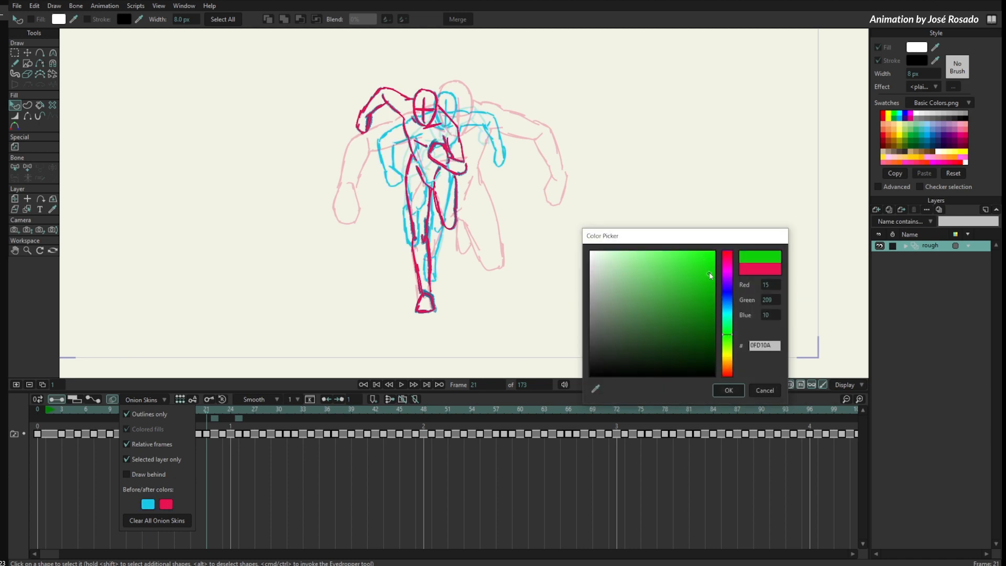
left_click(727, 390)
left_click(234, 489)
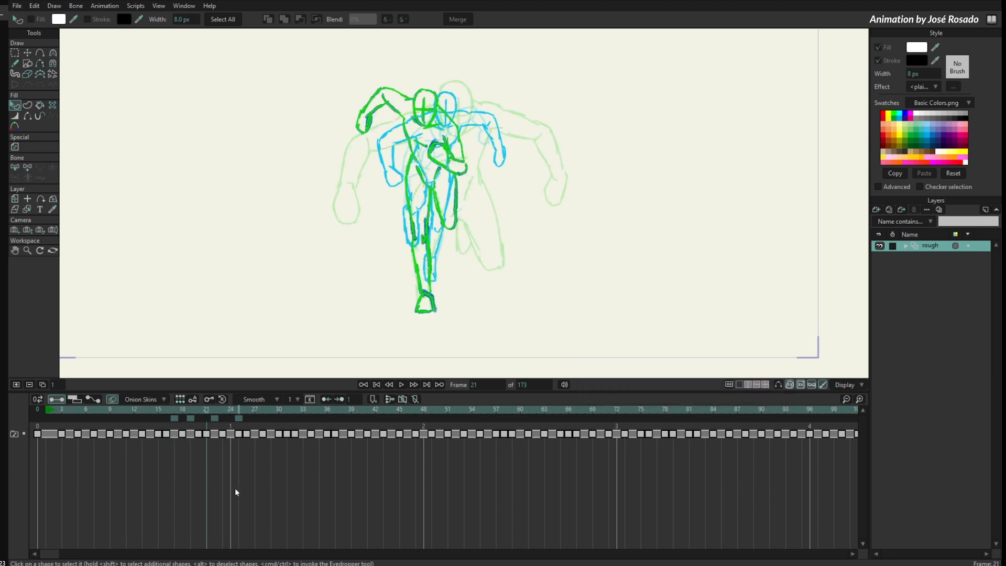
- Scrub the rough animation around frame 21 to preview the recolored onion skins
left_click(192, 412)
mouse_move(192, 411)
left_mouse_down()
mouse_move(134, 413)
mouse_move(279, 427)
mouse_move(135, 436)
mouse_move(225, 450)
mouse_move(193, 449)
mouse_move(207, 449)
left_mouse_up()
left_click(155, 417)
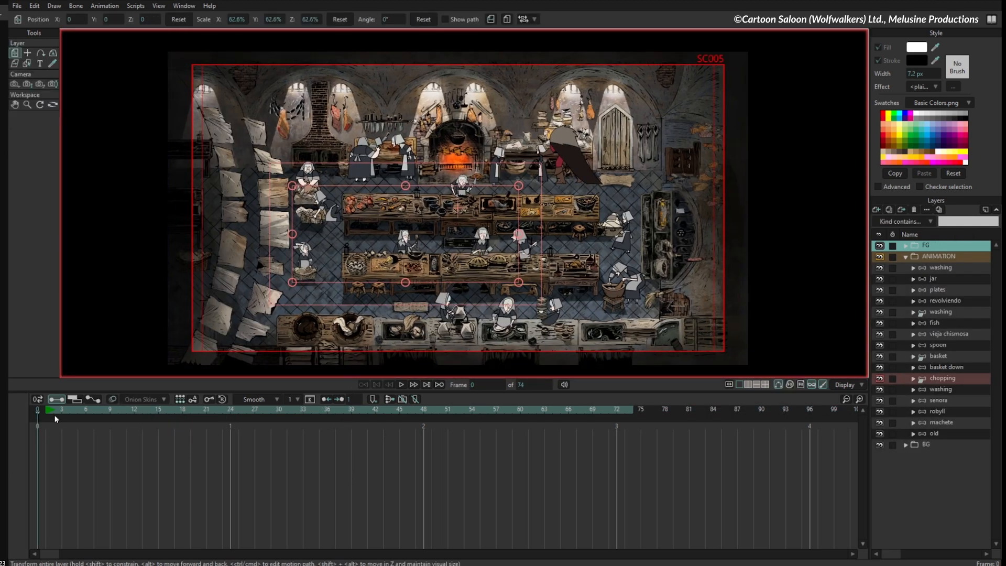
- Scrub the kitchen scene to frame 45 and look closely at the woman cutting fish and the woman facing her
left_click_drag(55, 414, 110, 423)
left_click_drag(407, 231, 341, 257)
scroll(345, 236, "up", 5)
left_click_drag(82, 412, 401, 431)
scroll(462, 248, "up", 5)
left_click_drag(384, 309, 603, 243)
scroll(540, 208, "up", 4)
- Select the head layer of the vieja chismosa character and move to frame 4
right_click(551, 229, "alt")
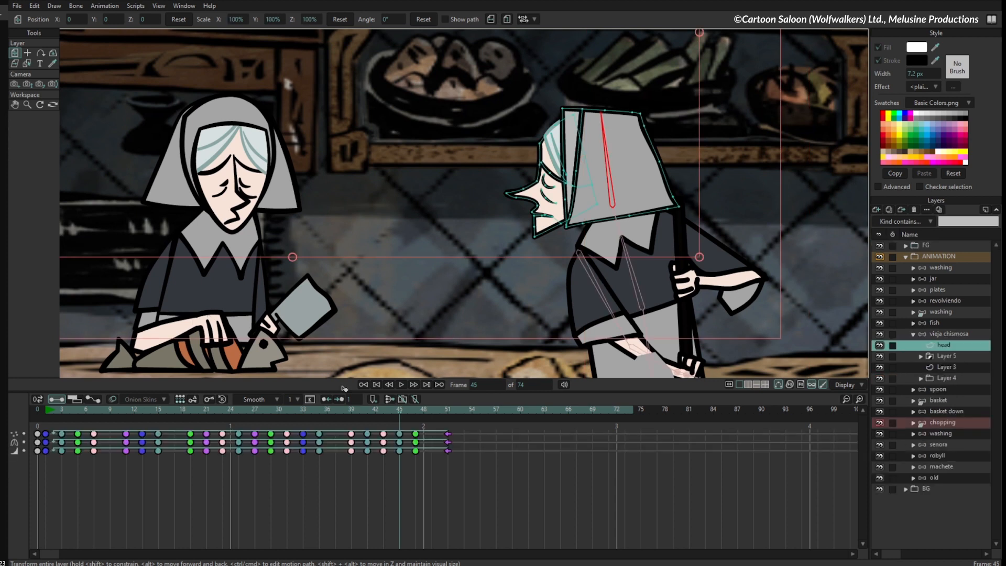
left_click(56, 412)
key("Right")
key("Right")
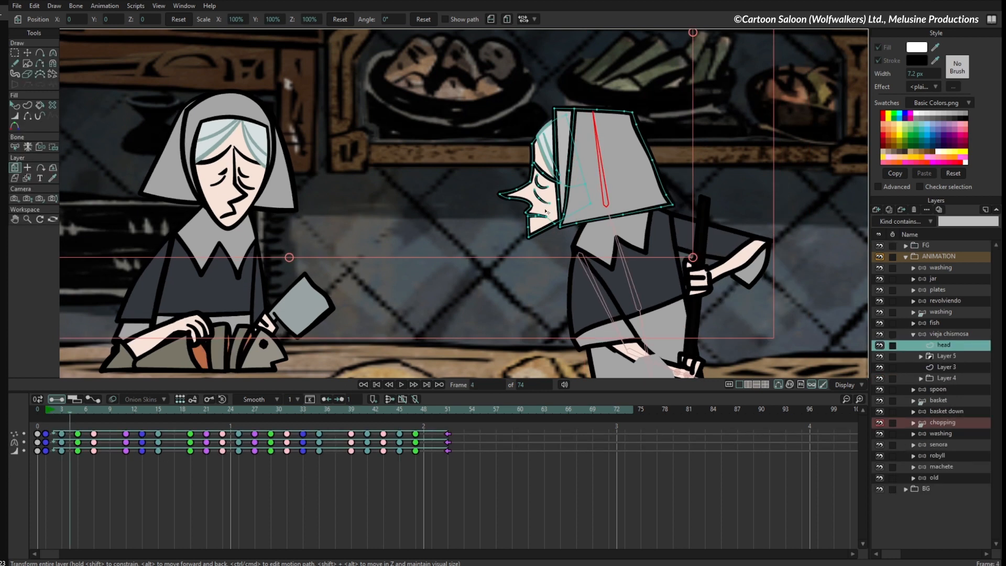
- Select Layer 3 in the fish character's face to view its keyframes, and reselect the vieja chismosa head layer
right_click(238, 210, "alt")
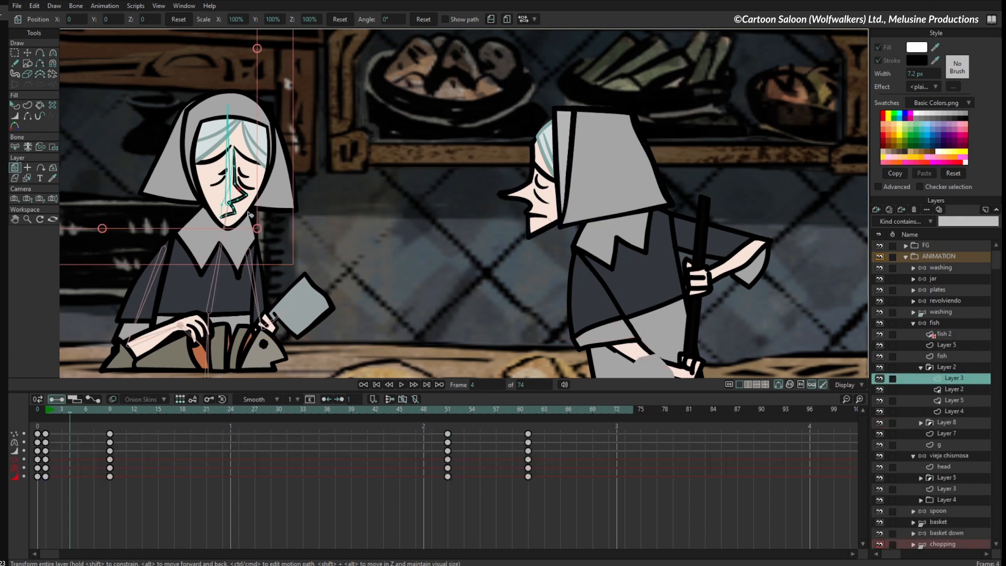
right_click(551, 190, "alt")
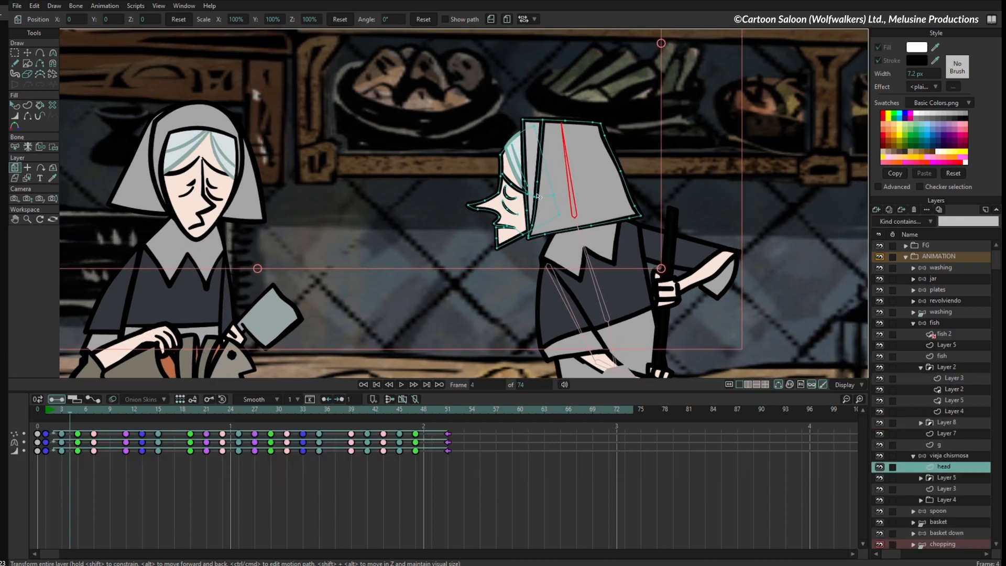
- Turn on Relative Keyframing for the vieja chismosa head layer, select all of its keyframes and go to frame 3
scroll(618, 237, "up", 6)
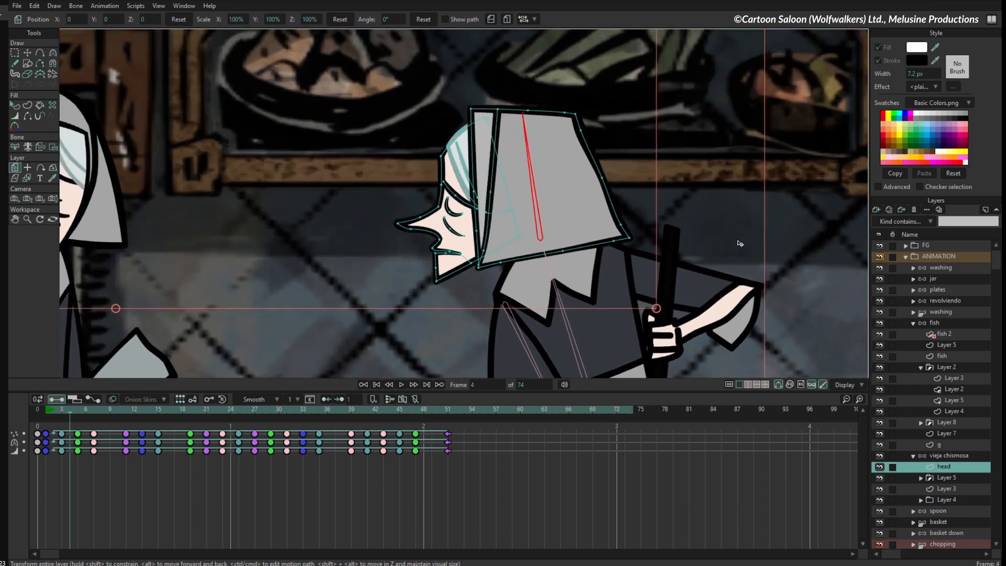
scroll(430, 293, "down", 4)
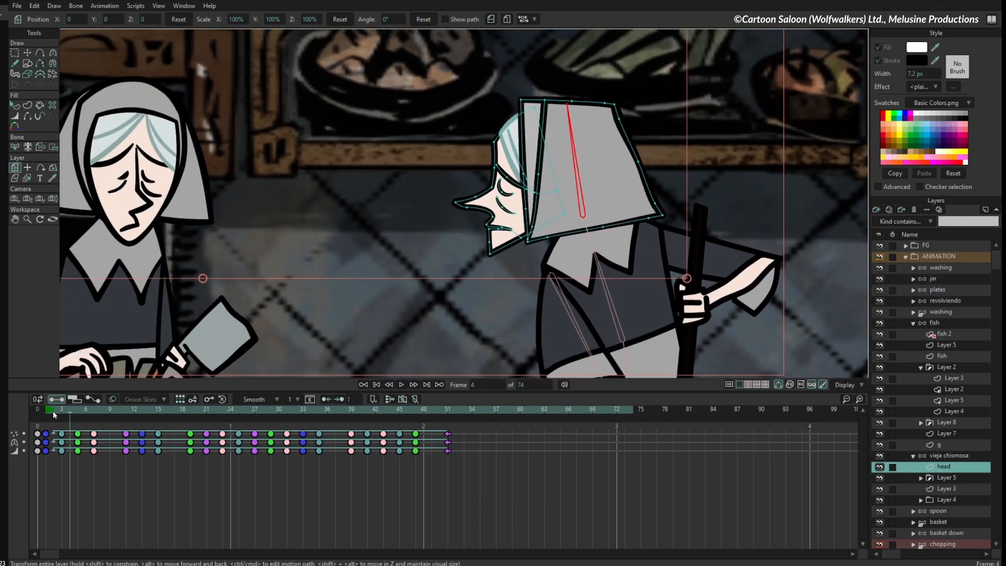
left_click_drag(59, 417, 444, 444)
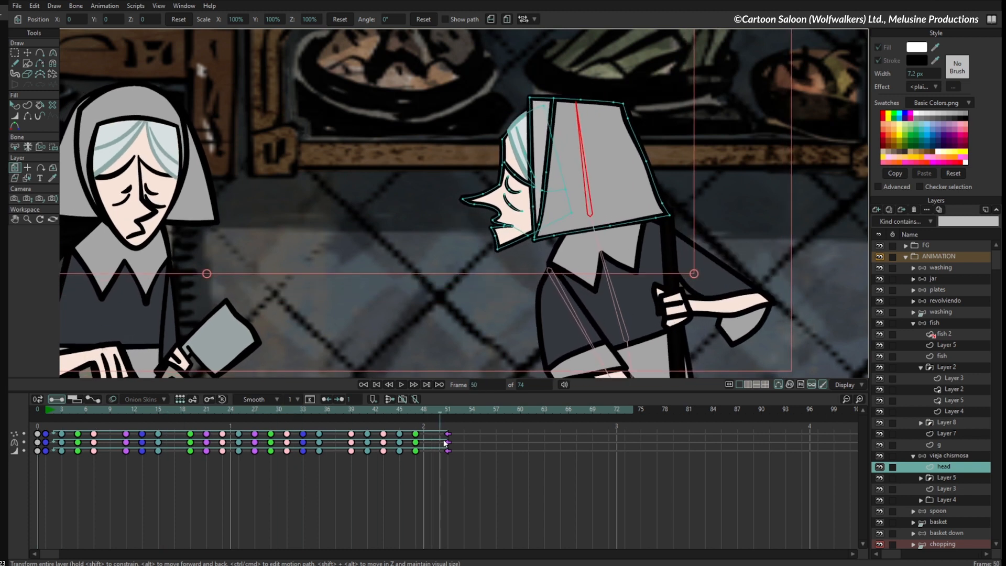
left_click(180, 399)
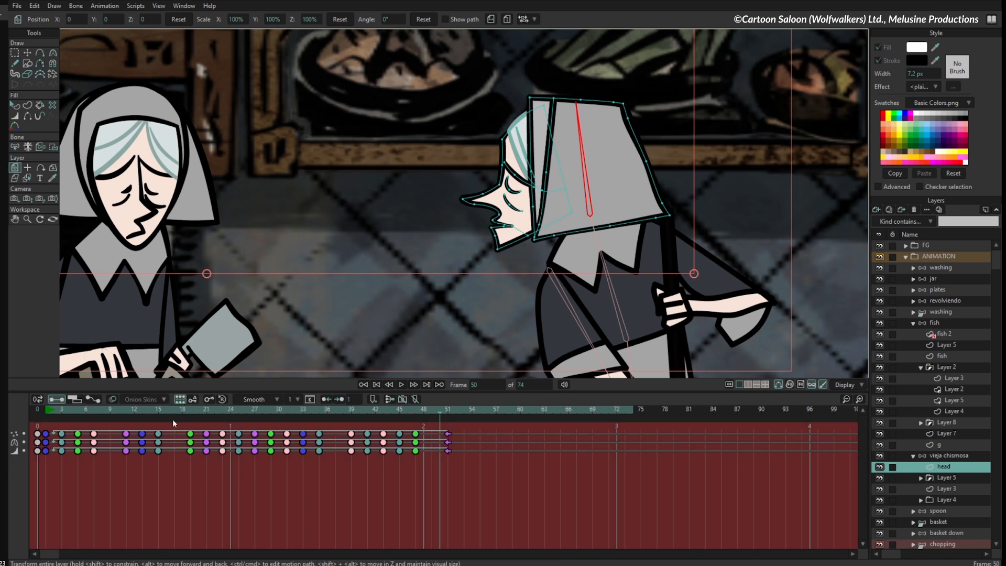
left_click_drag(160, 411, 213, 437)
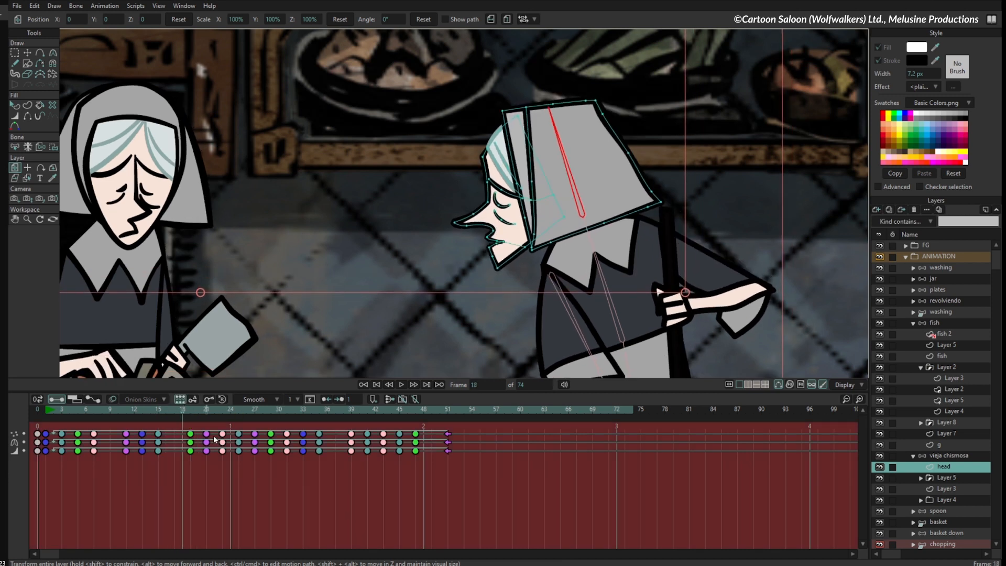
left_click_drag(473, 426, 42, 458)
left_click(192, 413)
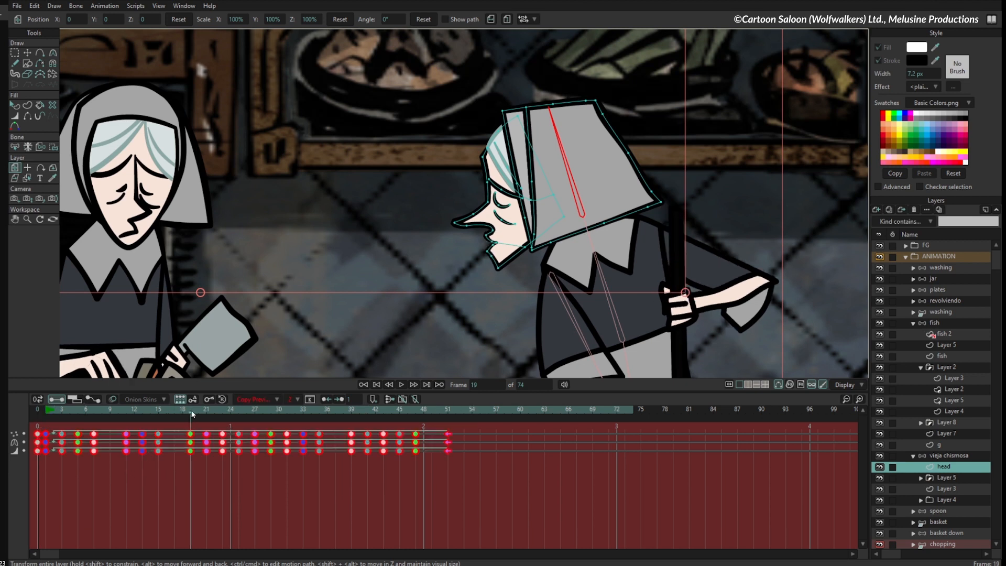
left_click_drag(183, 411, 63, 421)
- With all head keyframes selected, raise the mouth's corner point at frame 3 using Transform Points, and scrub to frame 46 to check it
scroll(533, 220, "up", 5)
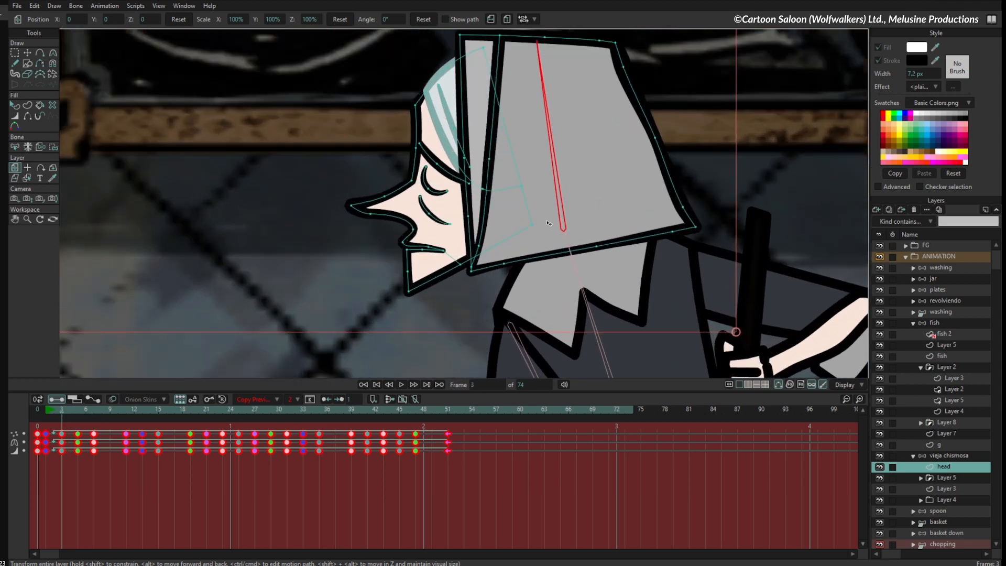
left_click(27, 53)
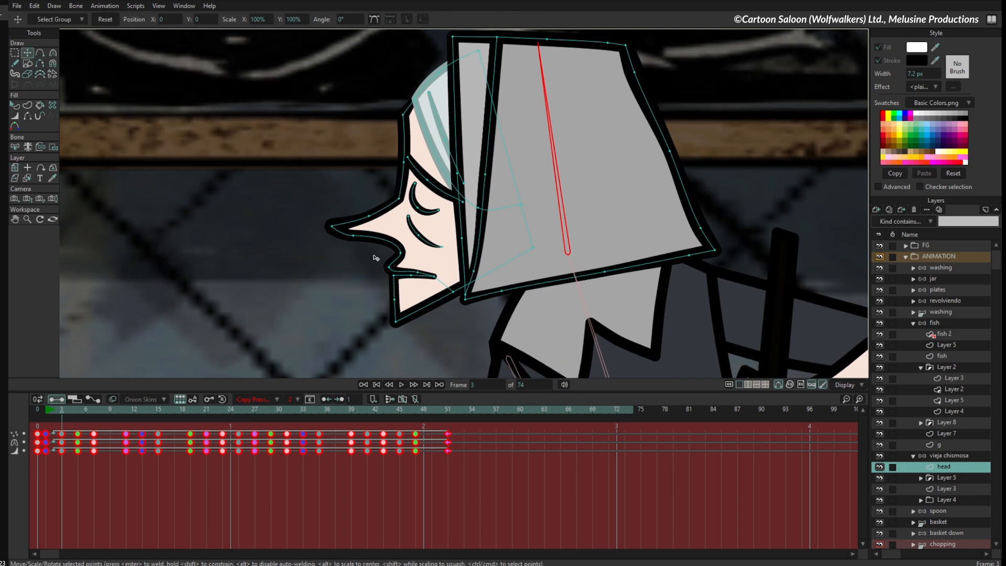
left_click_drag(478, 427, 46, 467)
left_click_drag(436, 275, 443, 240)
left_click_drag(48, 421, 414, 475)
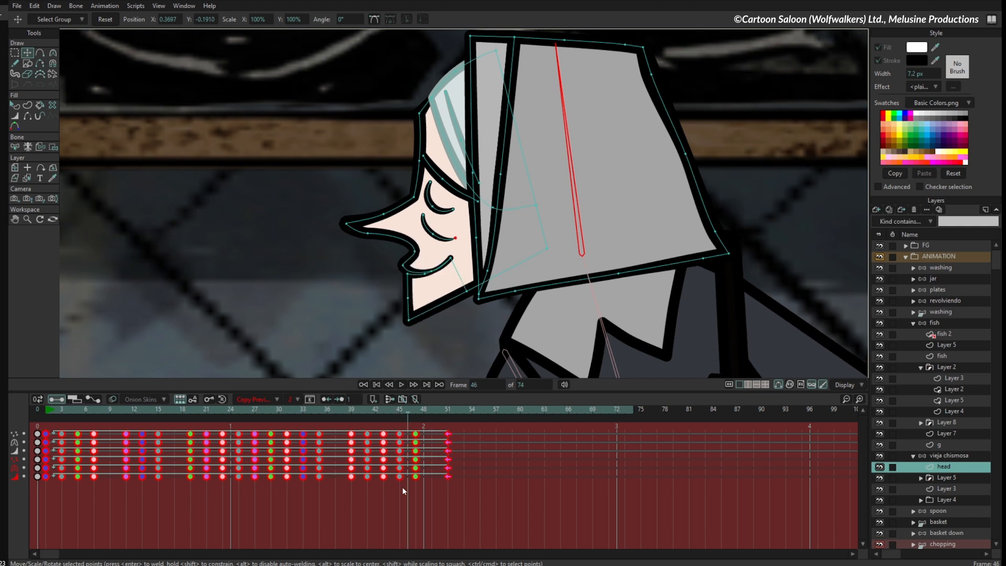
- Select only the green keyframes at frames 5, 19, 29 and 47, and lower the open mouth's point at frame 47
left_click(403, 501)
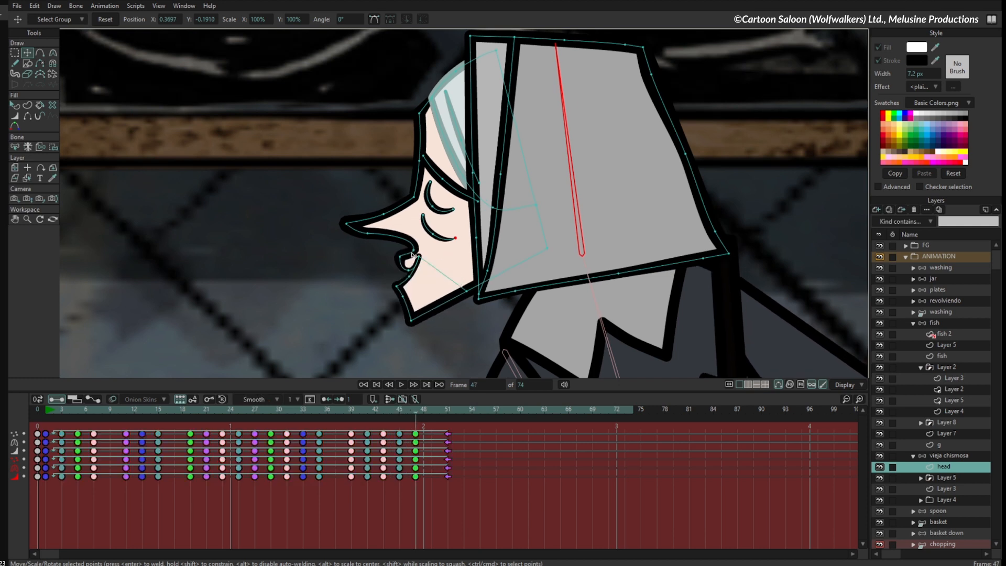
left_click_drag(410, 414, 416, 481)
left_click_drag(271, 450, 271, 431)
left_click_drag(188, 496, 189, 429)
left_click_drag(77, 491, 80, 428)
left_click_drag(415, 504, 419, 424)
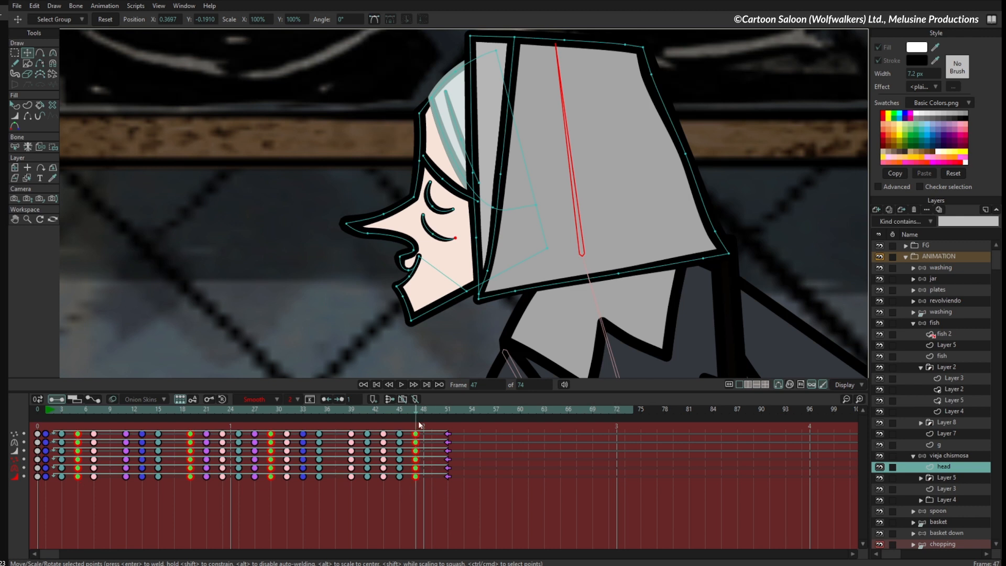
left_click_drag(421, 257, 422, 268)
left_click_drag(49, 412, 467, 454)
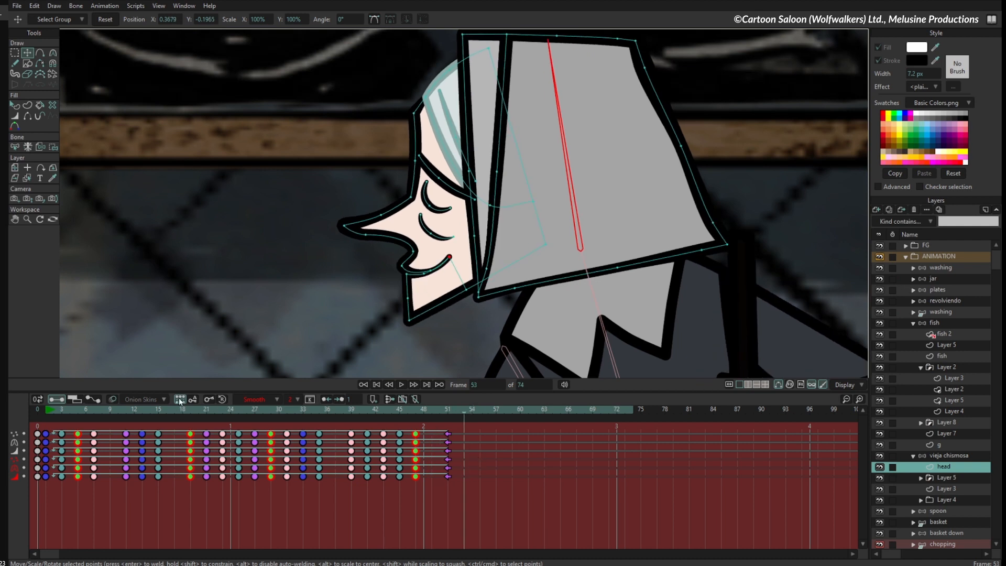
- Turn off Relative Keyframing and clear the keyframe selection on the head layer
left_click(175, 507)
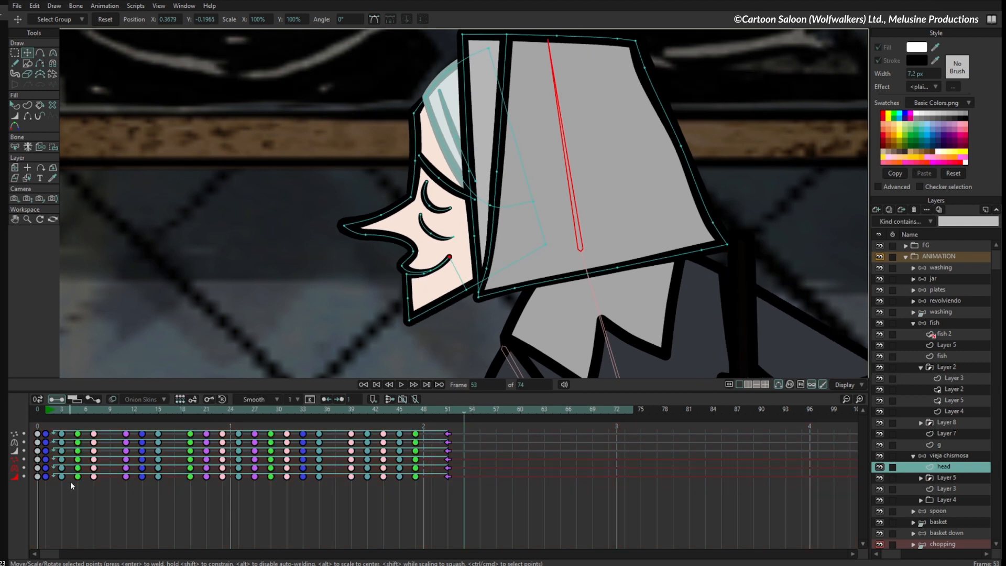
left_click_drag(72, 486, 461, 521)
left_click_drag(177, 410, 271, 423)
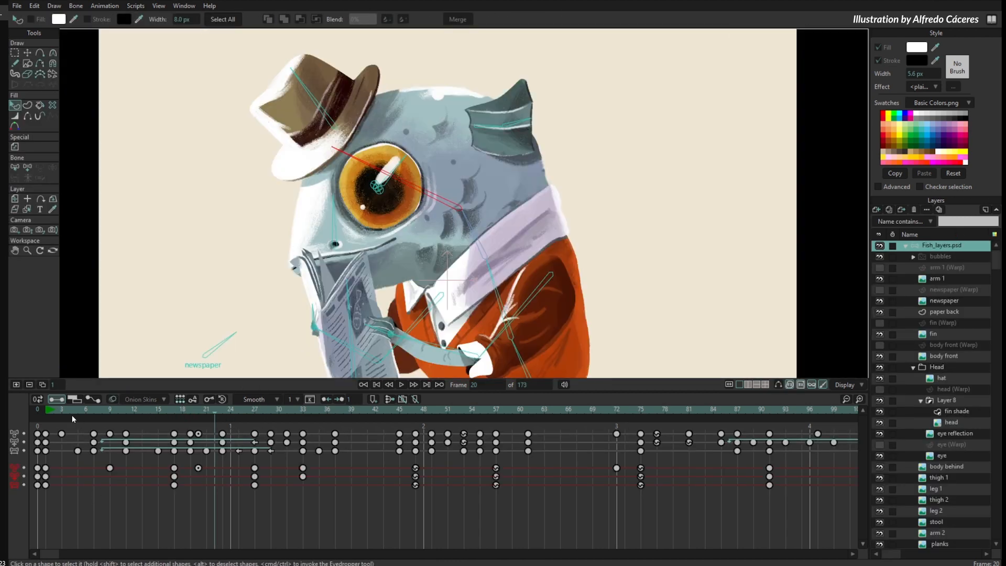
- Scrub the newspaper-reading fish animation to frame 65 to review its poses
left_click_drag(101, 413, 552, 445)
scroll(553, 445, "down", 3)
left_click(463, 411)
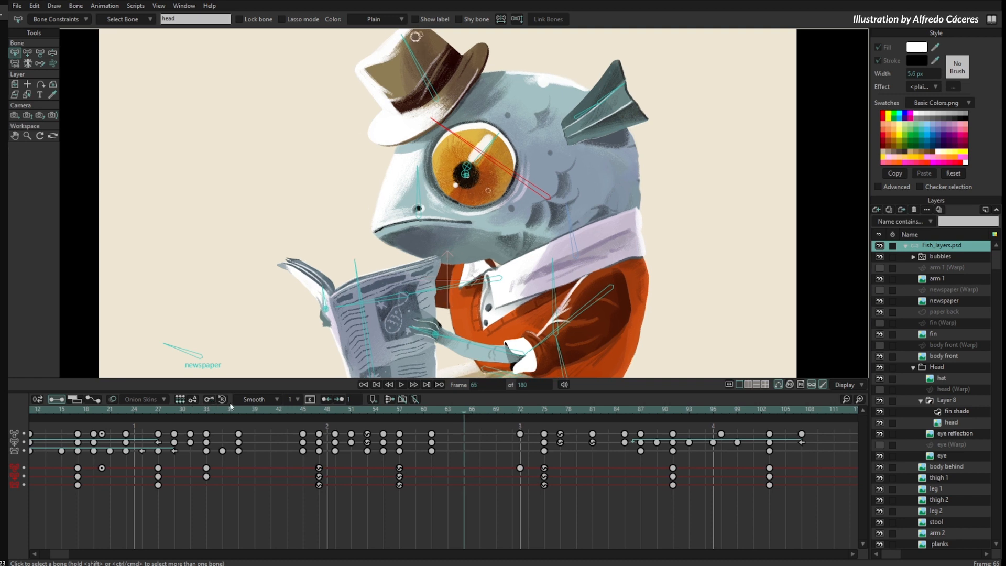
left_click(424, 410)
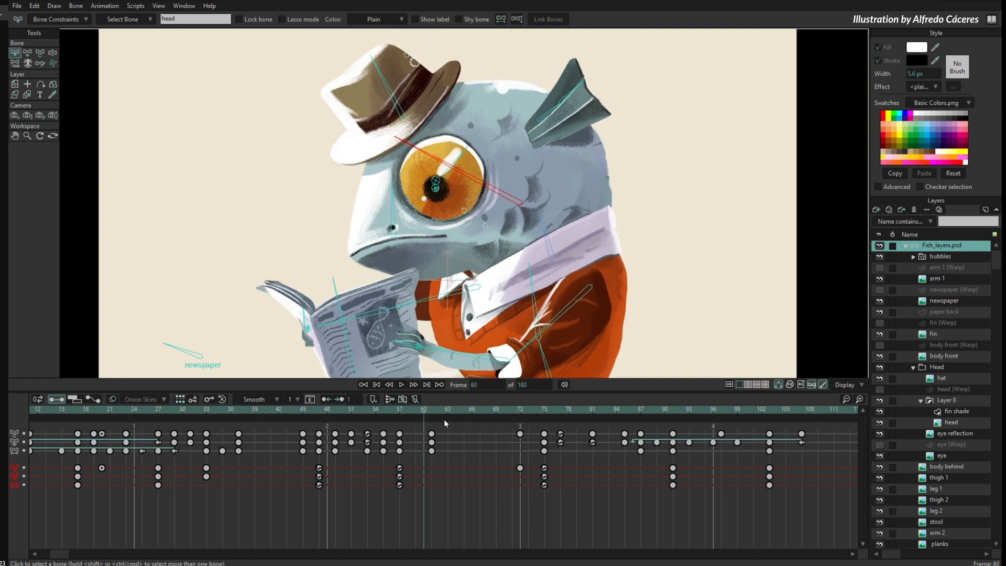
left_click(458, 414)
left_click(463, 413)
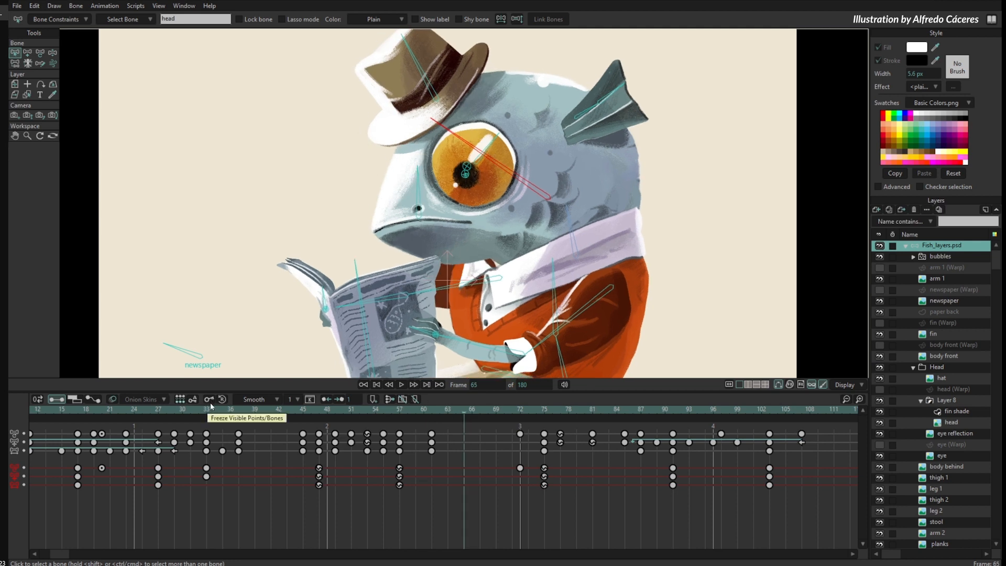
- Collapse the Fish_layers.psd layer, key the rig's current pose at frame 64 and select those keyframes
left_click(907, 247)
mouse_move(463, 413)
left_mouse_down()
mouse_move(441, 413)
mouse_move(469, 413)
mouse_move(464, 436)
mouse_move(455, 430)
left_mouse_up()
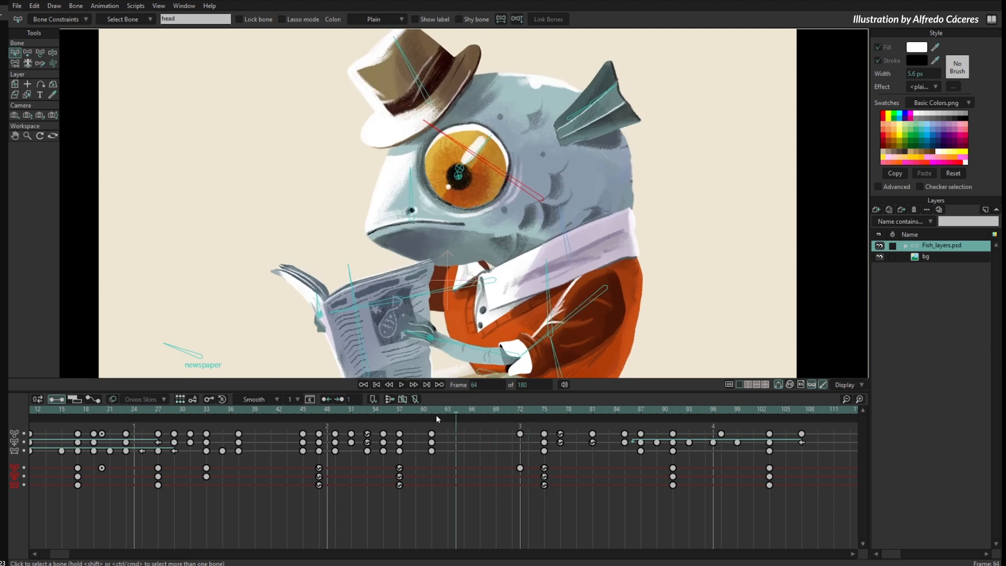
left_click(209, 399)
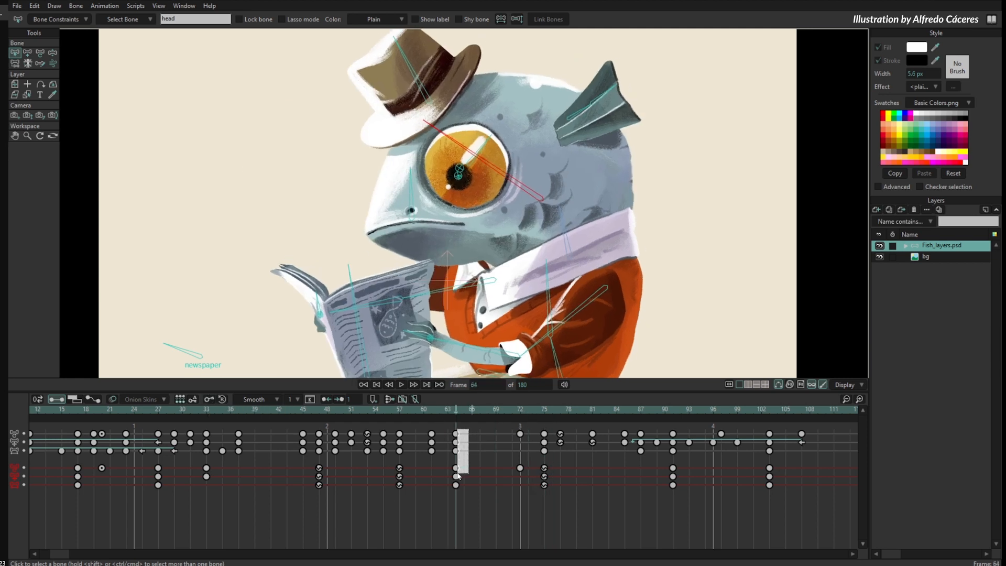
left_click_drag(458, 474, 457, 475)
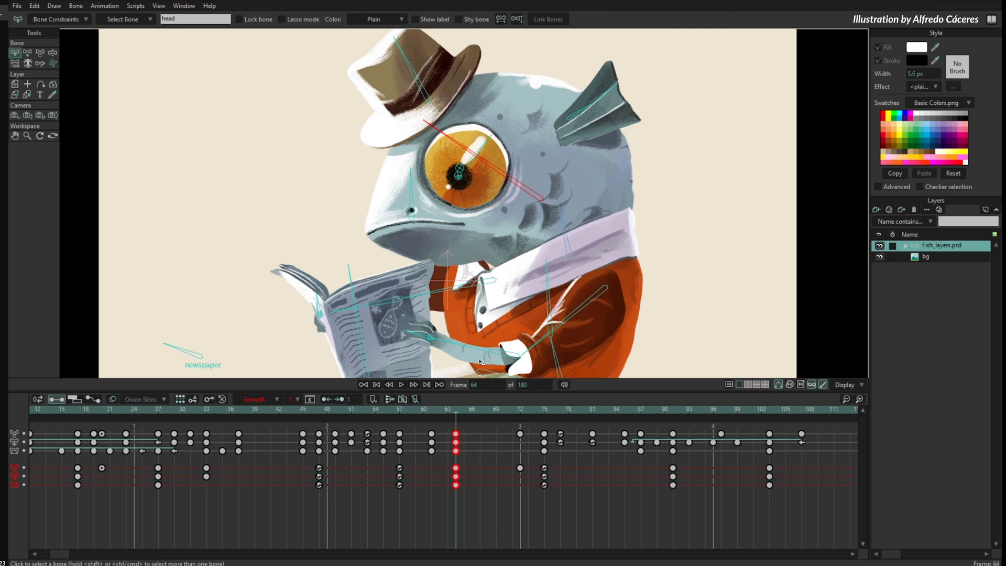
- Pose the fish's head and torso at frame 67 with the Manipulate Bones tool
left_click_drag(480, 361, 466, 282)
scroll(475, 287, "down", 4)
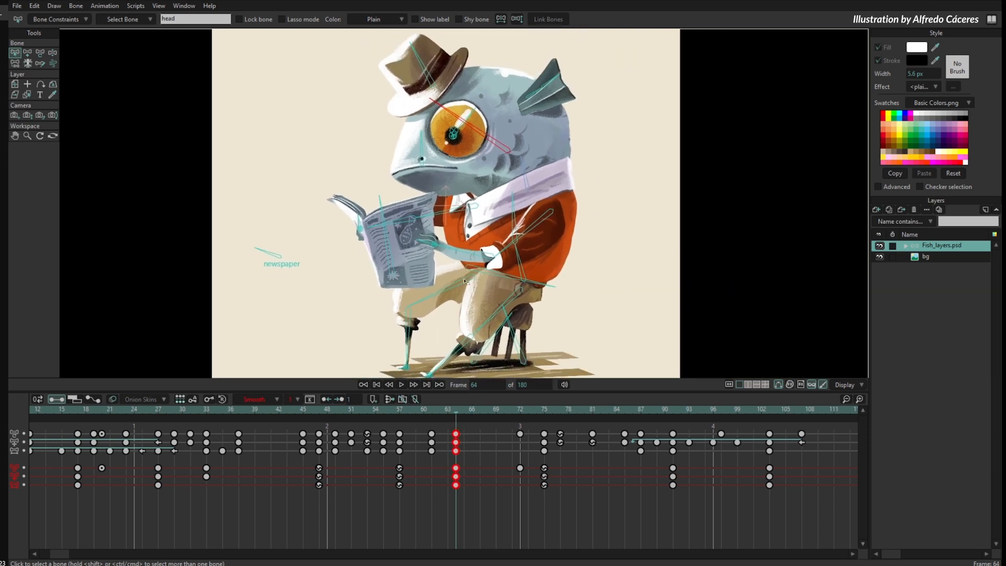
scroll(497, 210, "down", 1)
left_click_drag(520, 235, 496, 225)
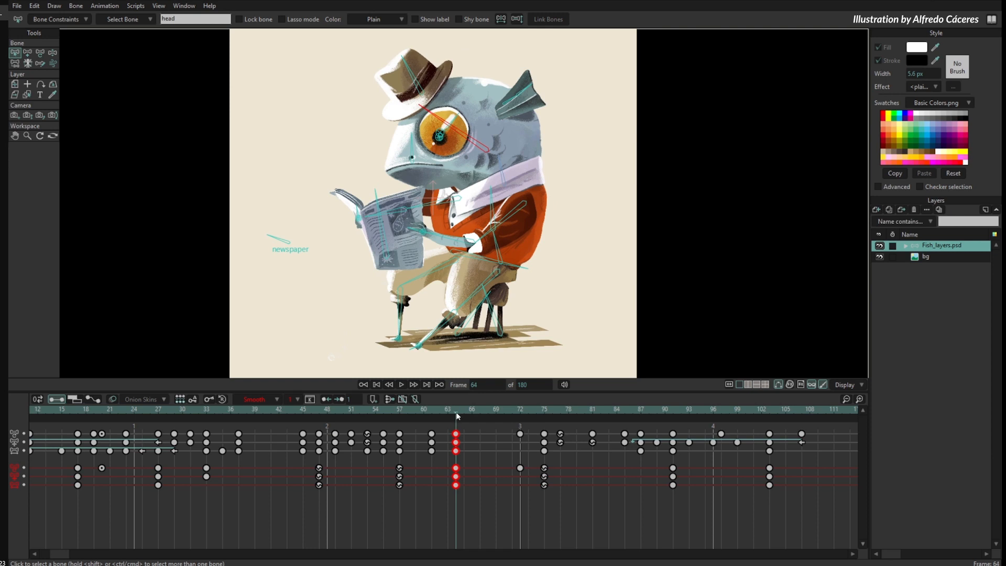
mouse_move(457, 415)
left_mouse_down()
mouse_move(436, 412)
mouse_move(480, 415)
mouse_move(456, 426)
left_mouse_up()
left_click(458, 420)
left_click(479, 411)
key("z")
left_click_drag(432, 101, 443, 86)
left_click_drag(492, 202, 507, 247)
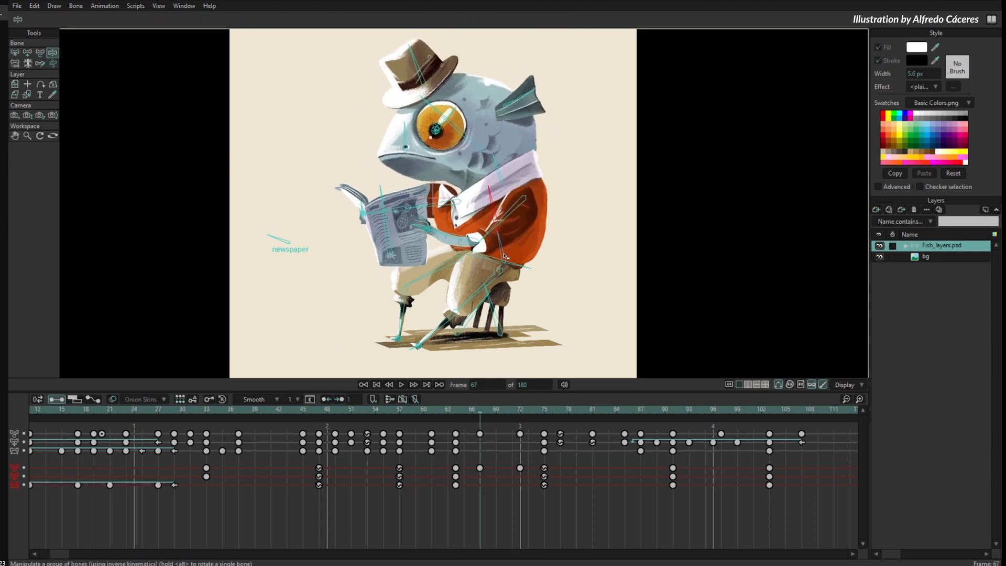
- Reset the fish rig to its default pose at frame 83 and compare it with frame 0
left_click_drag(475, 414, 609, 428)
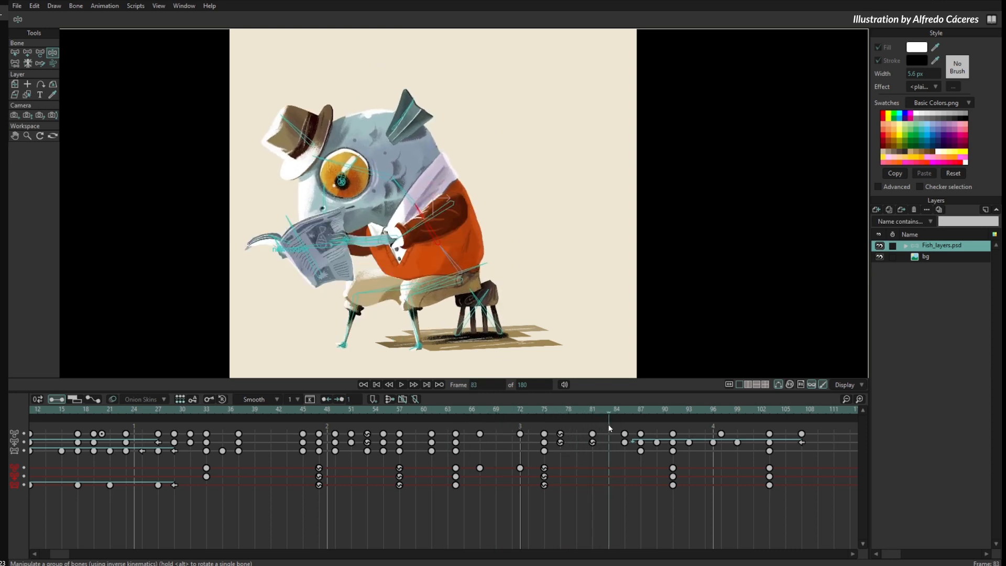
left_click(222, 399)
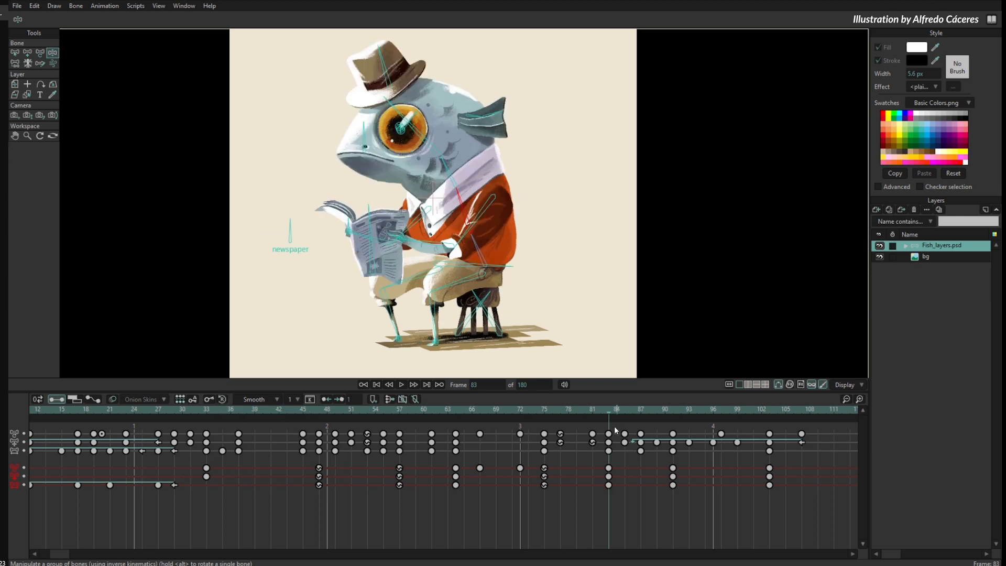
left_click_drag(61, 554, 48, 554)
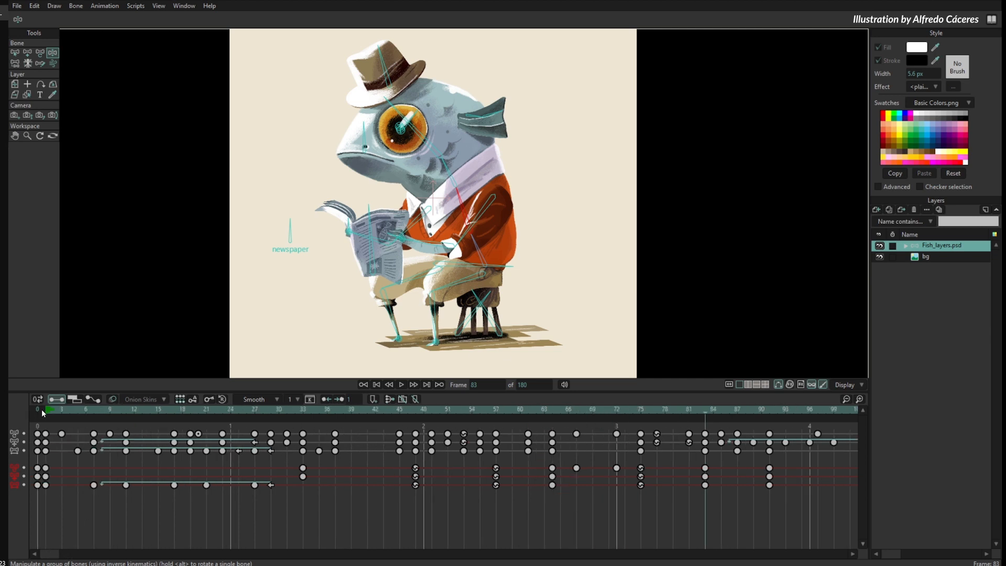
left_click_drag(45, 410, 34, 411)
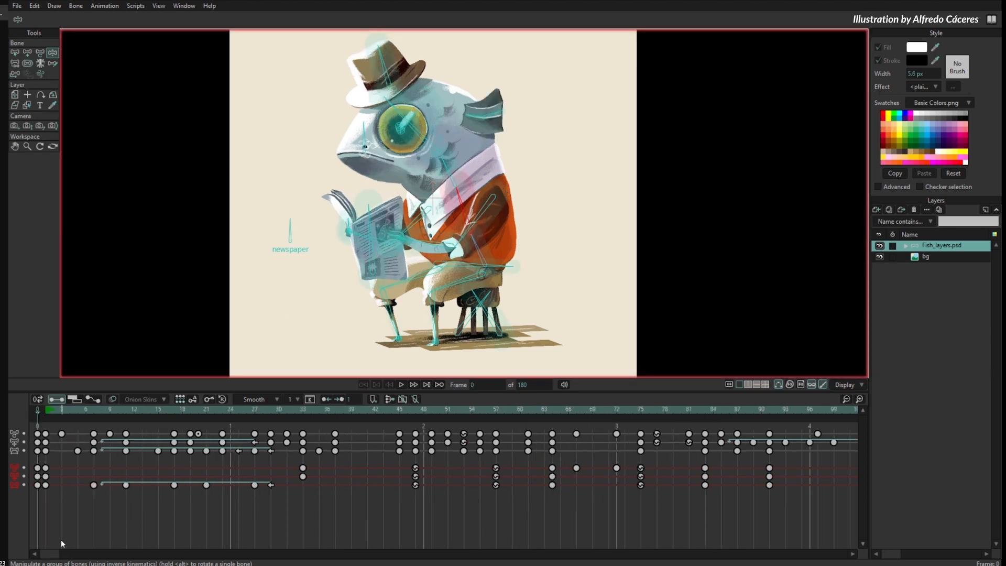
- Turn on Auto-Freeze Keys and tilt the fish's head slightly upward at frame 110
left_click_drag(50, 554, 83, 554)
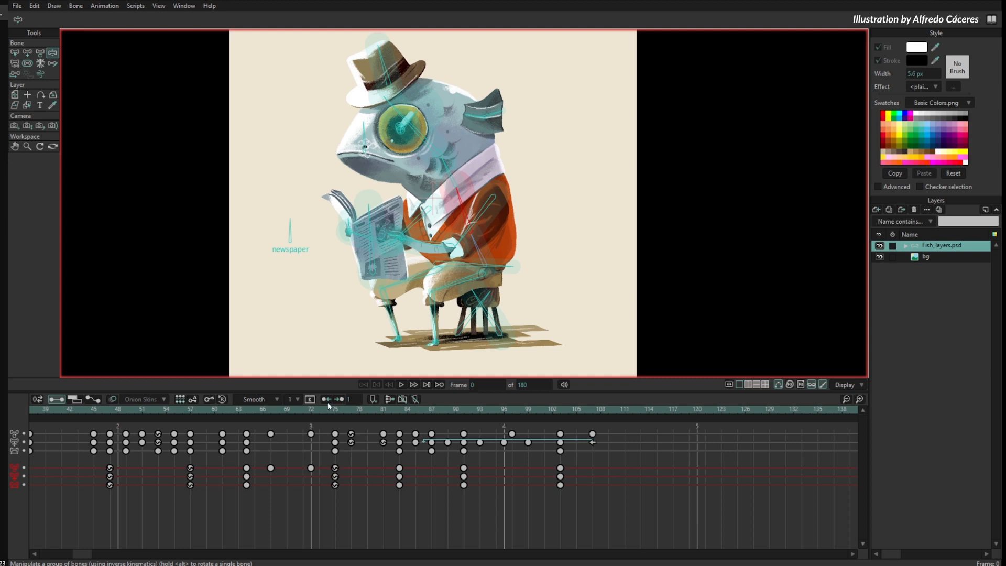
left_click_drag(328, 409, 560, 471)
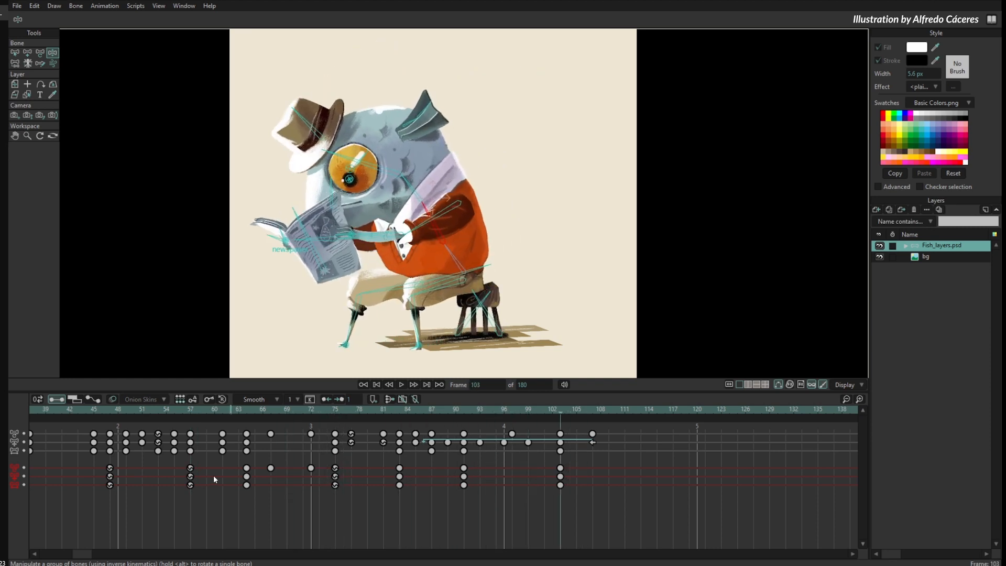
left_click_drag(211, 410, 513, 457)
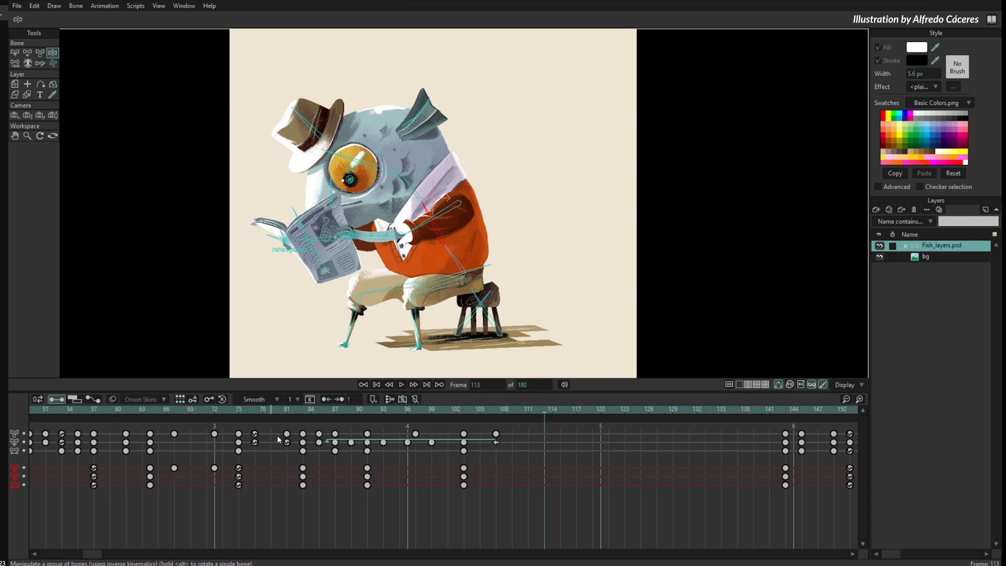
left_click(193, 400)
left_click(520, 413)
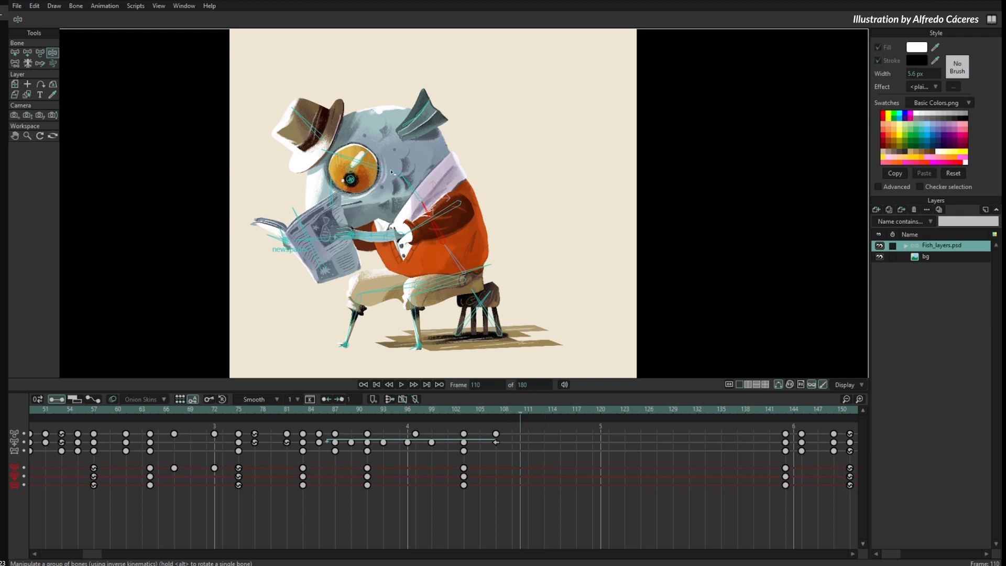
left_click_drag(392, 172, 387, 163)
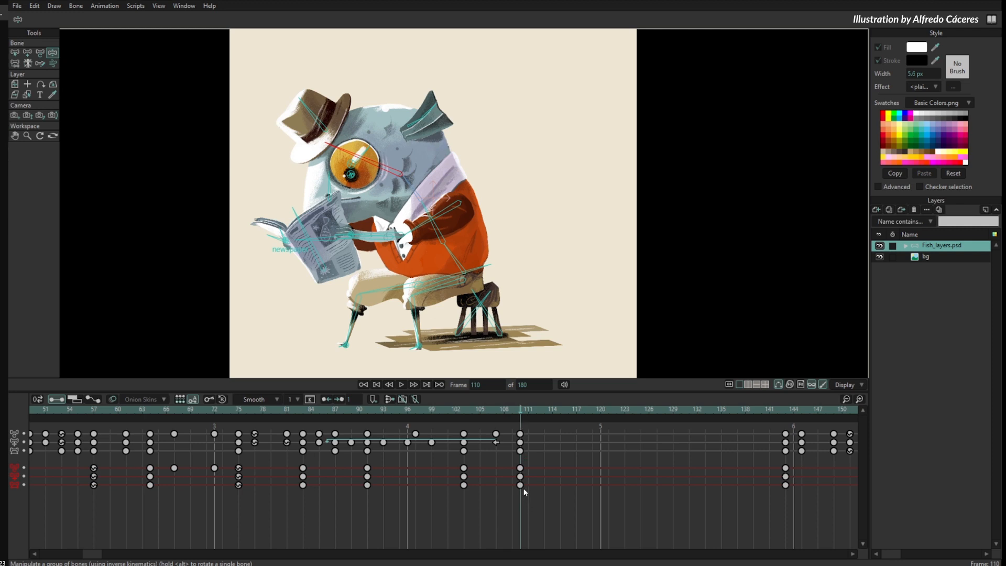
- Repose the stool, torso and newspaper bones at frame 115 with Transform Bone, raising the body and the newspaper
left_click_drag(513, 411, 561, 428)
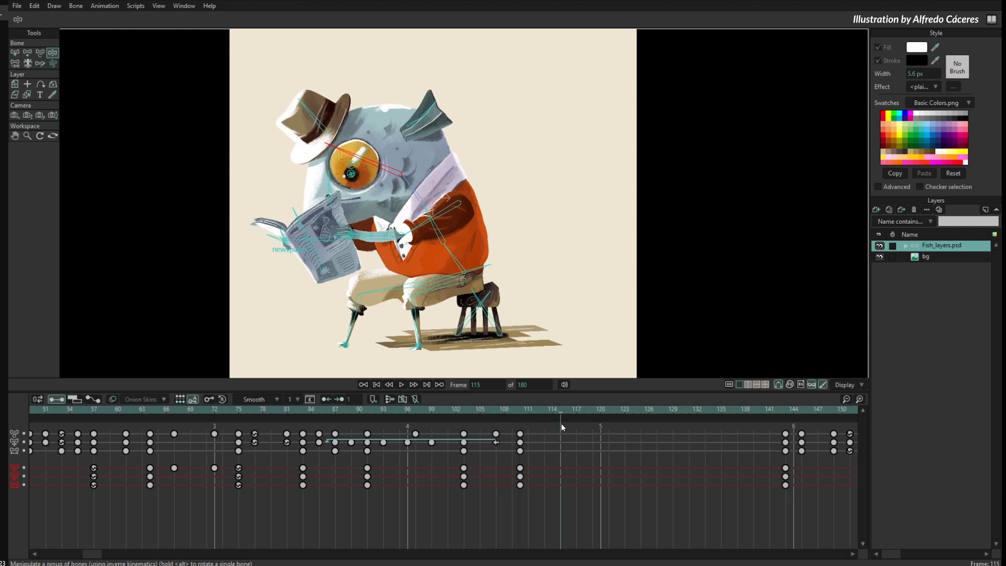
key("t")
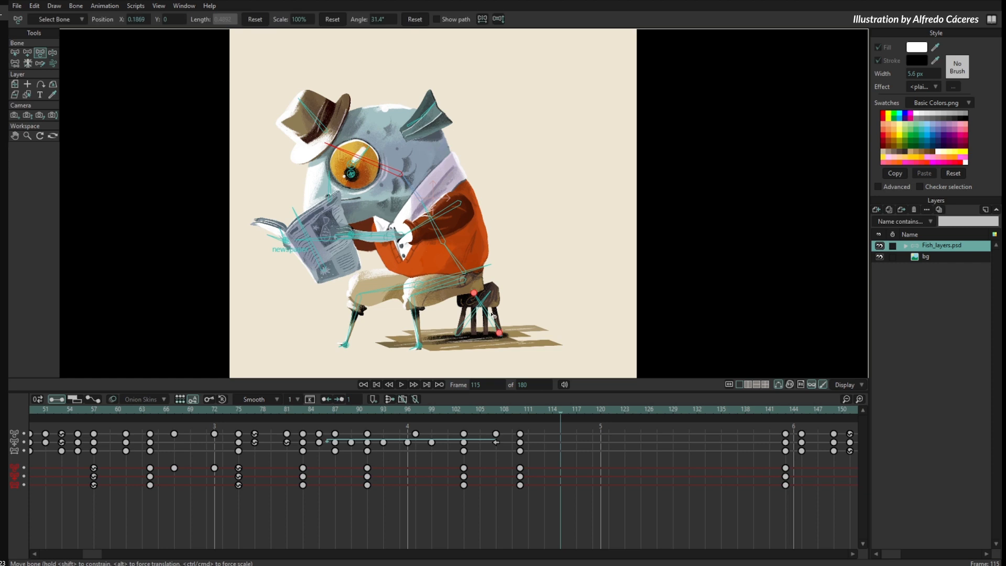
left_click_drag(492, 312, 494, 299)
left_click_drag(474, 256, 493, 208)
left_click(399, 157)
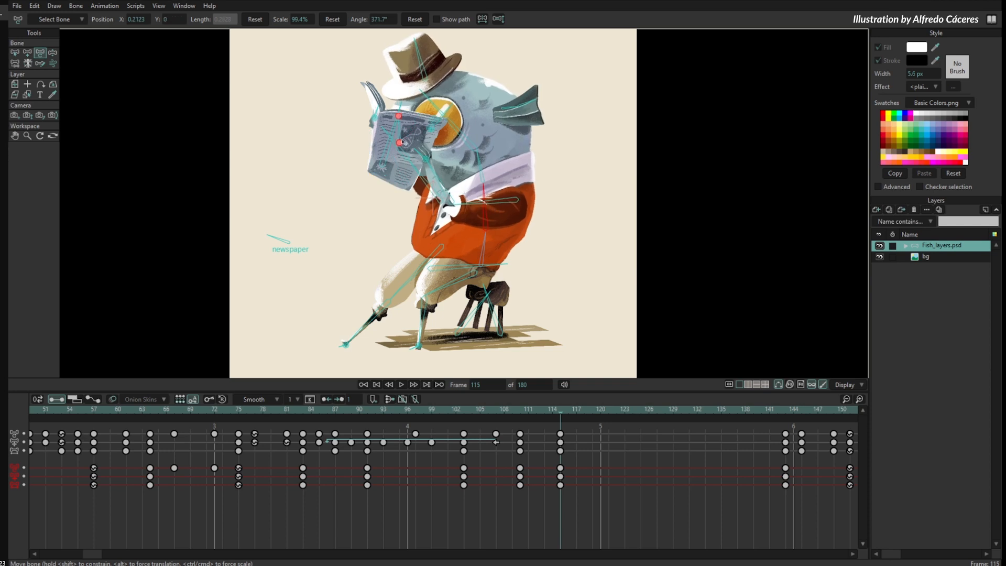
- Adjust the fish's arm, lower the newspaper, lift the front foot and tilt the head up at frame 115
left_click_drag(400, 159, 424, 190)
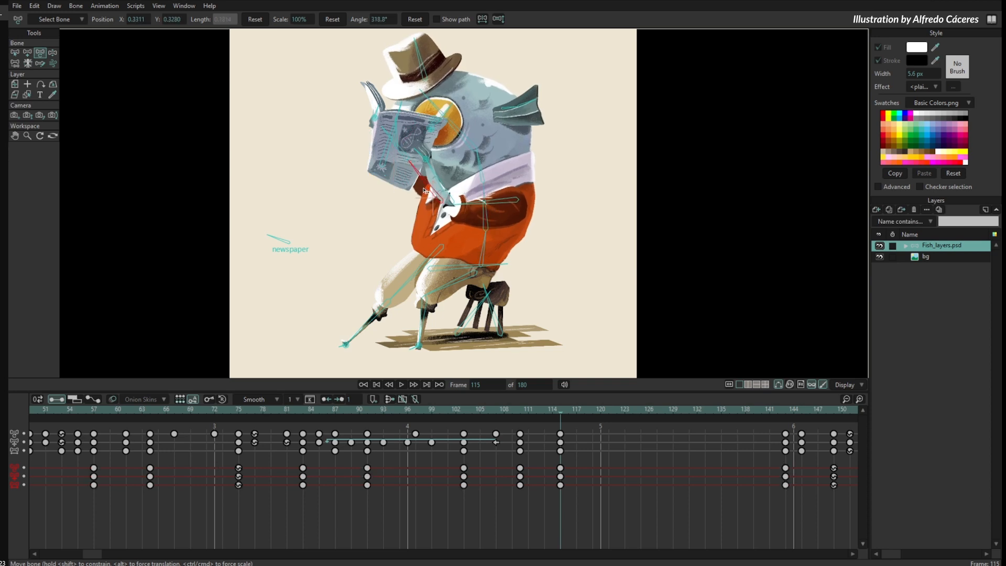
left_click_drag(386, 164, 367, 215)
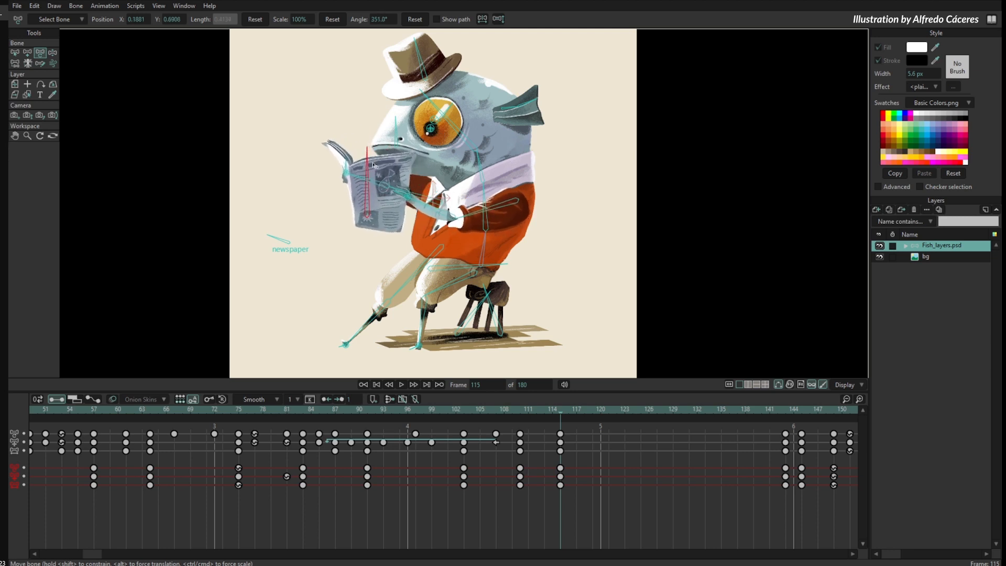
left_click_drag(349, 343, 363, 315)
left_click_drag(465, 136, 468, 134)
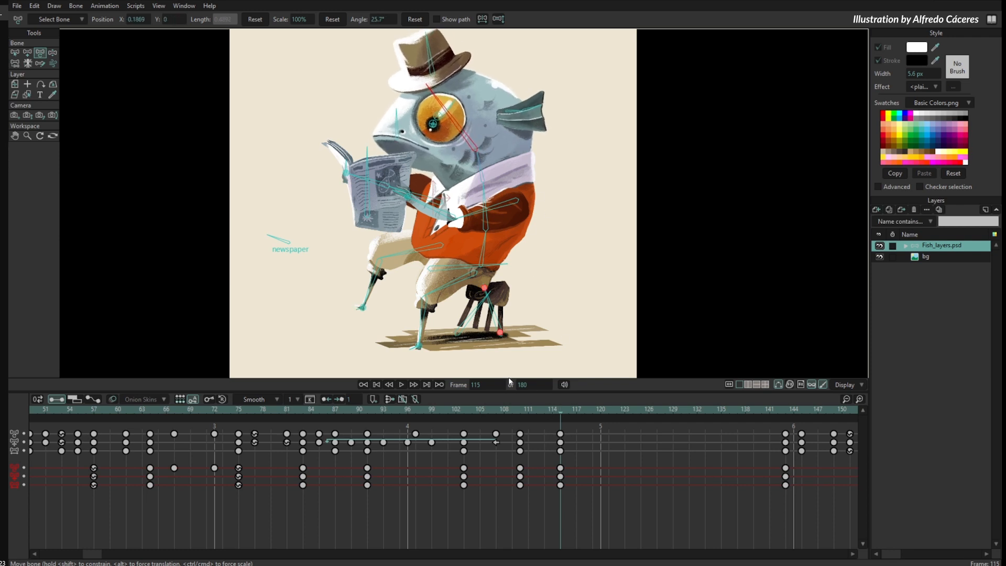
left_click(467, 90)
- Turn off Auto-Freeze Keys and return to frame 115
mouse_move(576, 419)
left_mouse_down()
mouse_move(602, 419)
mouse_move(568, 423)
mouse_move(597, 431)
mouse_move(586, 429)
left_mouse_up()
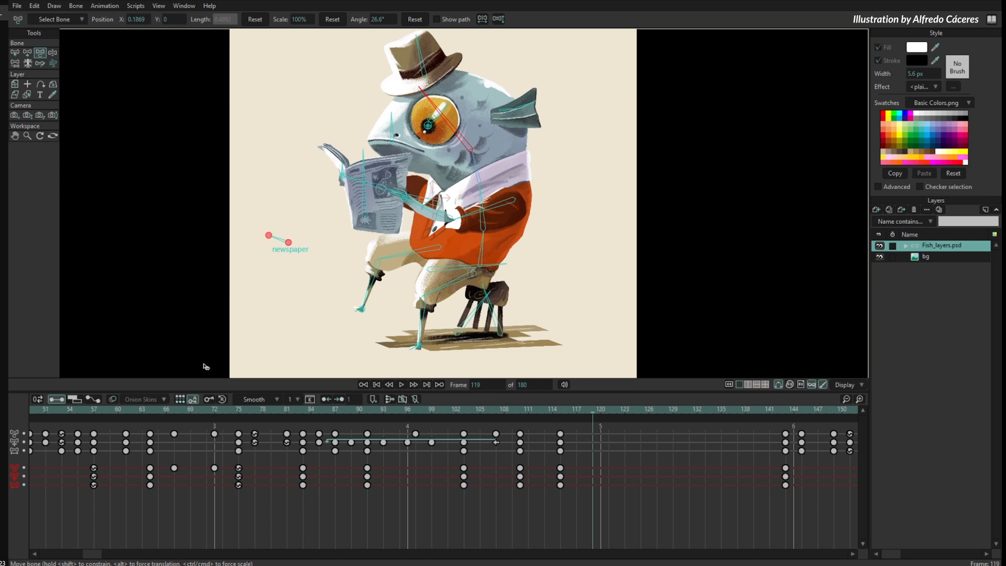
left_click(193, 401)
left_click_drag(596, 411, 560, 433)
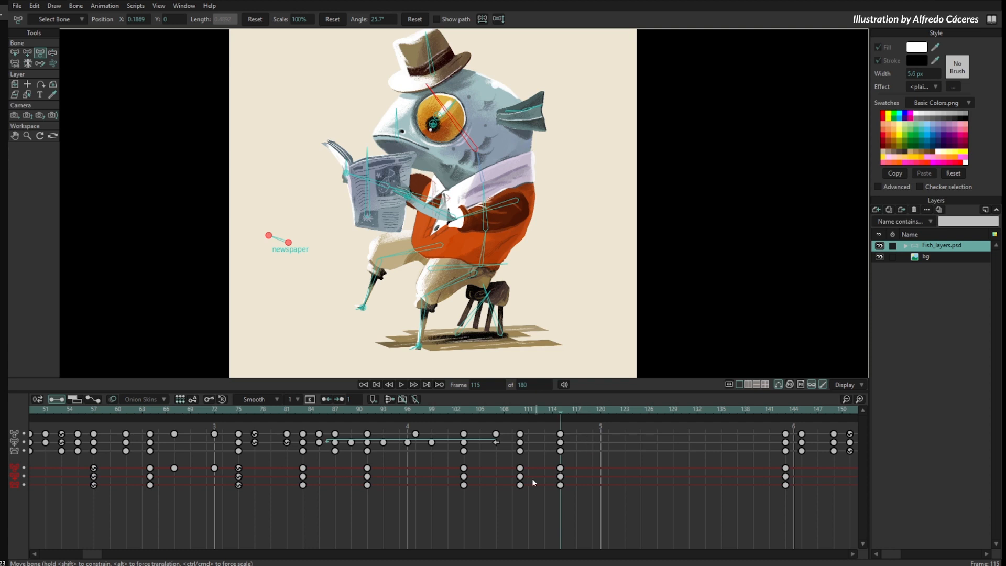
- Set the default interpolation to Ease In/Out and tilt the fish's head up at frame 119
left_click(277, 400)
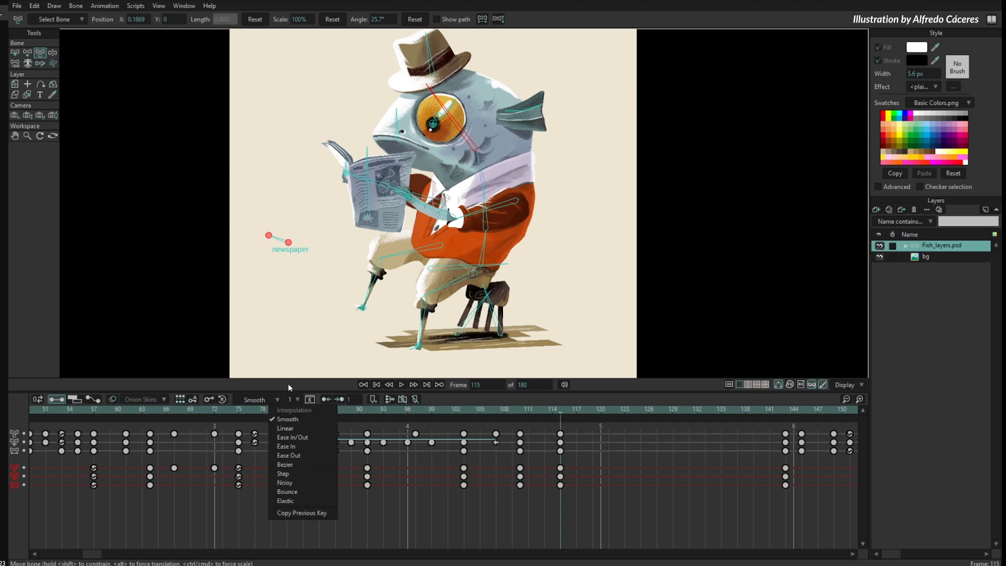
left_click(306, 438)
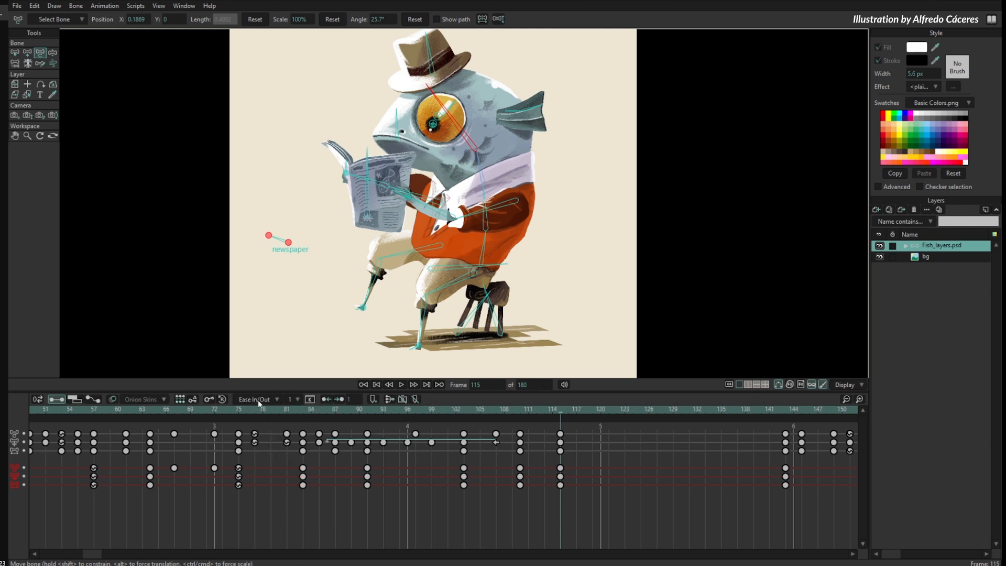
left_click_drag(575, 412, 593, 412)
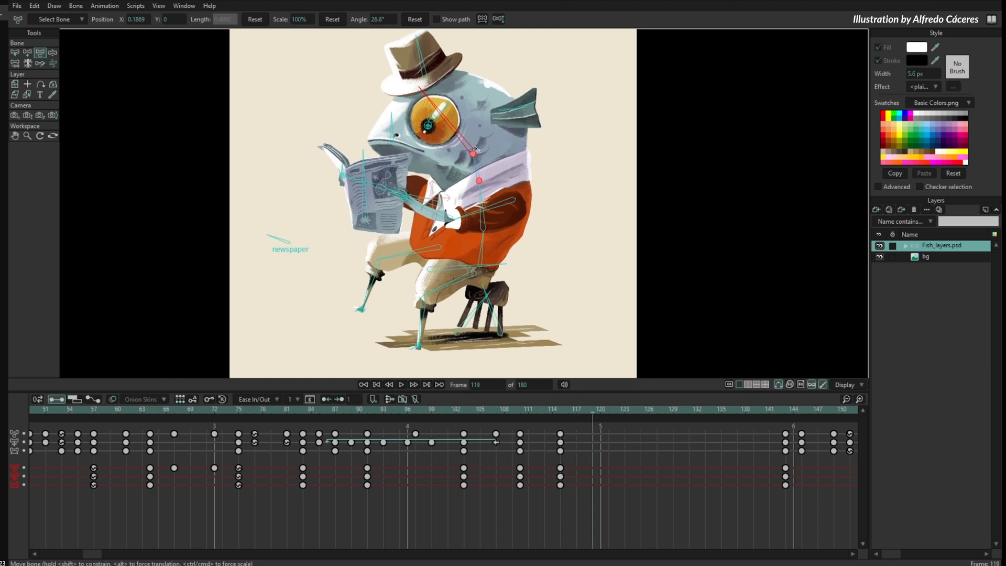
left_click_drag(464, 135, 471, 135)
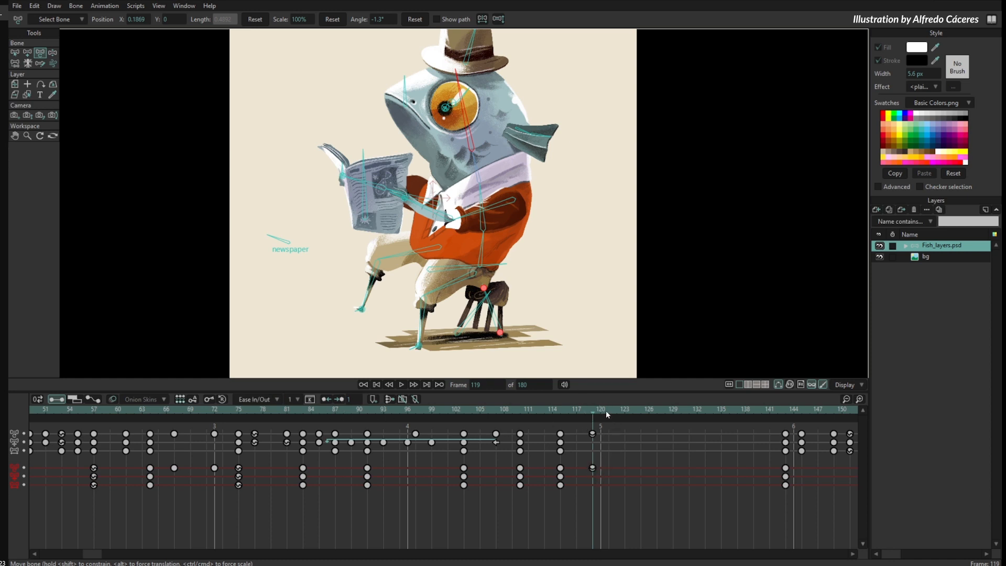
- Lean the fish's torso forward and adjust its neck at frame 124
left_click_drag(606, 411, 632, 411)
left_click_drag(478, 241, 466, 242)
left_click_drag(454, 202, 458, 201)
left_click_drag(440, 175, 435, 179)
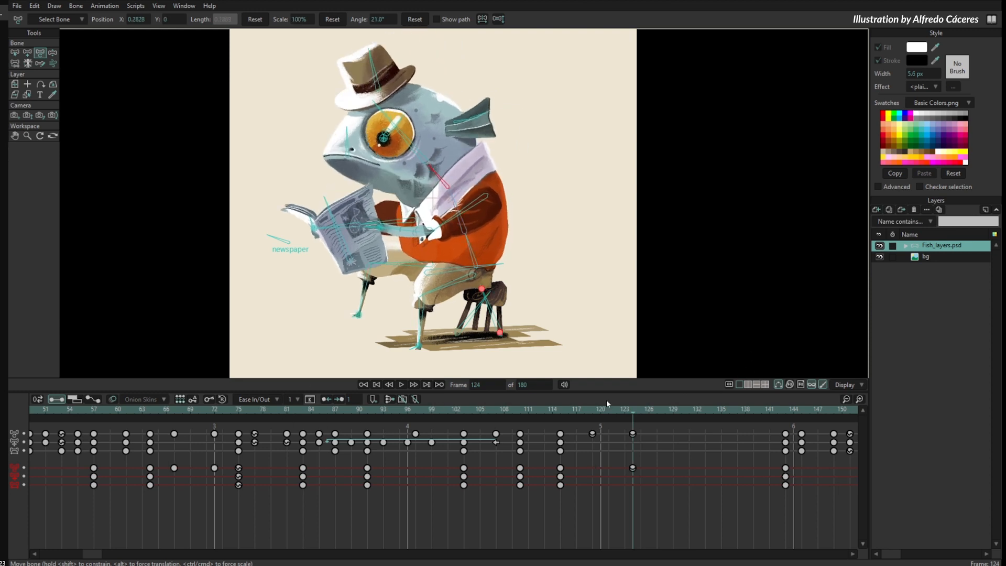
- Set the default keyframe interval to 2 and lean the torso further forward at frame 128
left_click(298, 400)
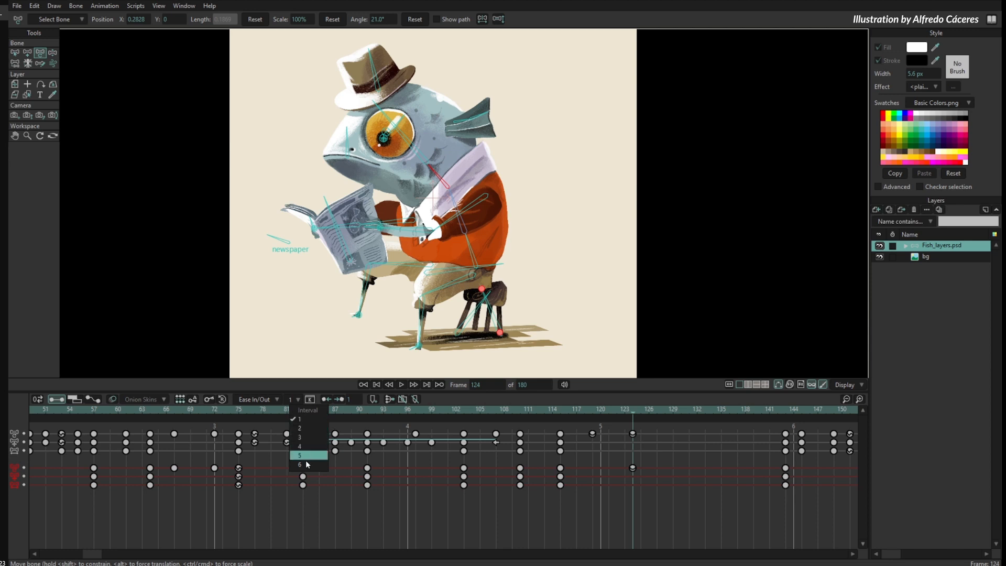
left_click(302, 429)
left_click_drag(650, 412, 665, 412)
left_click_drag(472, 246, 467, 250)
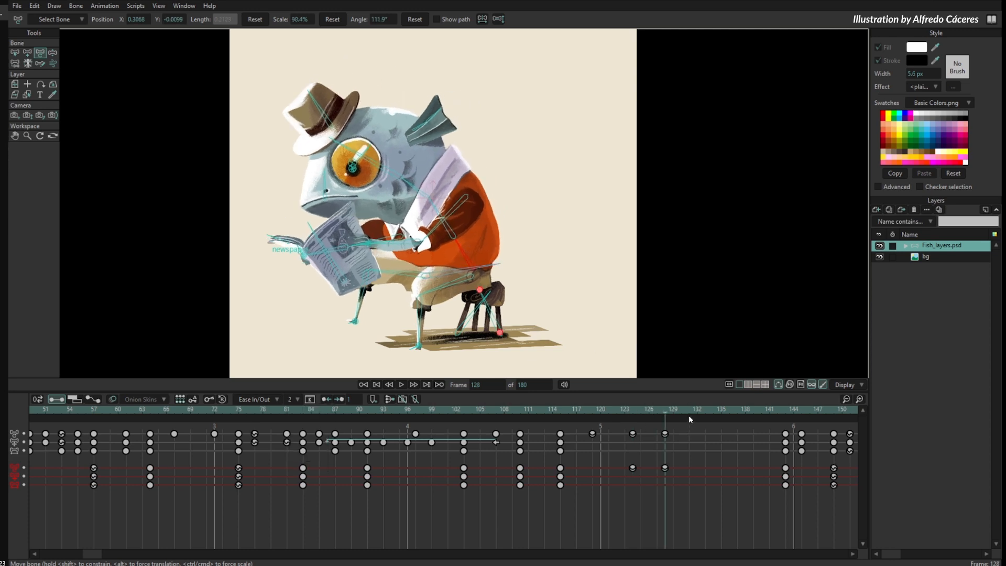
- Adjust the lower body and rotate the torso back upright at frame 135
left_click_drag(689, 413, 721, 412)
left_click_drag(480, 267, 480, 270)
left_click_drag(461, 255, 474, 250)
- Change the keys at frames 110 and 115 to Linear interpolation with an interval of 4, then check frame 112
left_click_drag(668, 407, 561, 422)
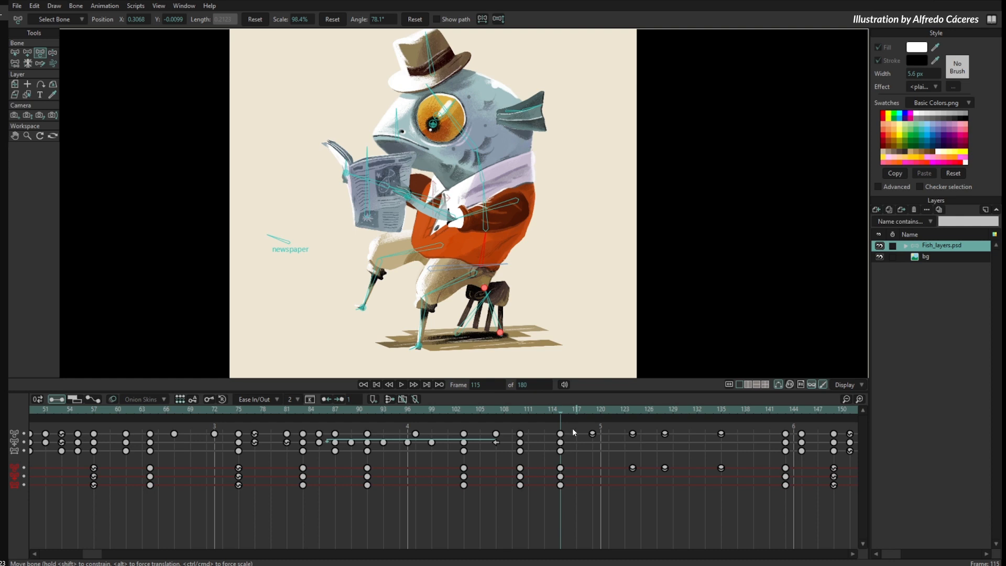
left_click_drag(575, 426, 512, 501)
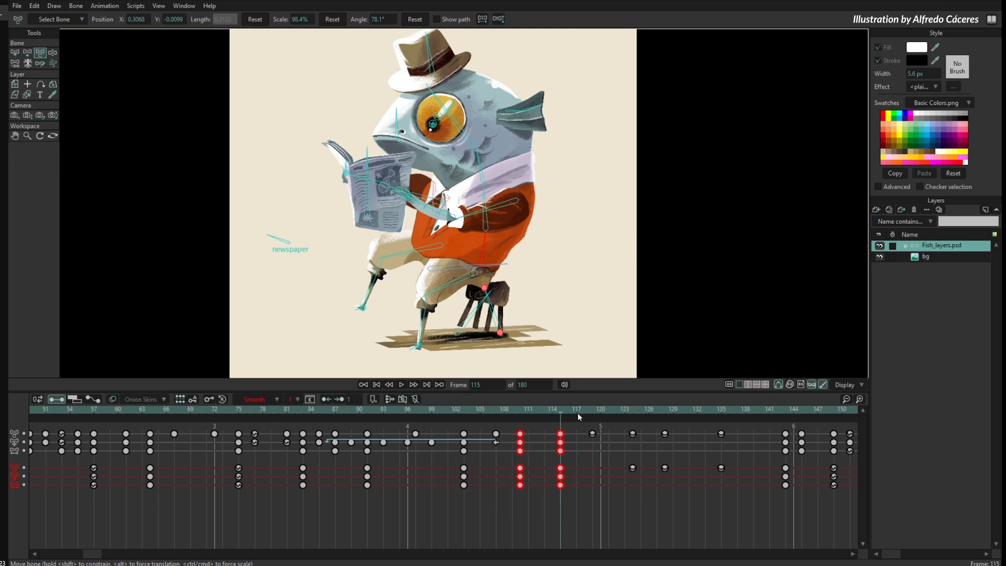
left_click(270, 399)
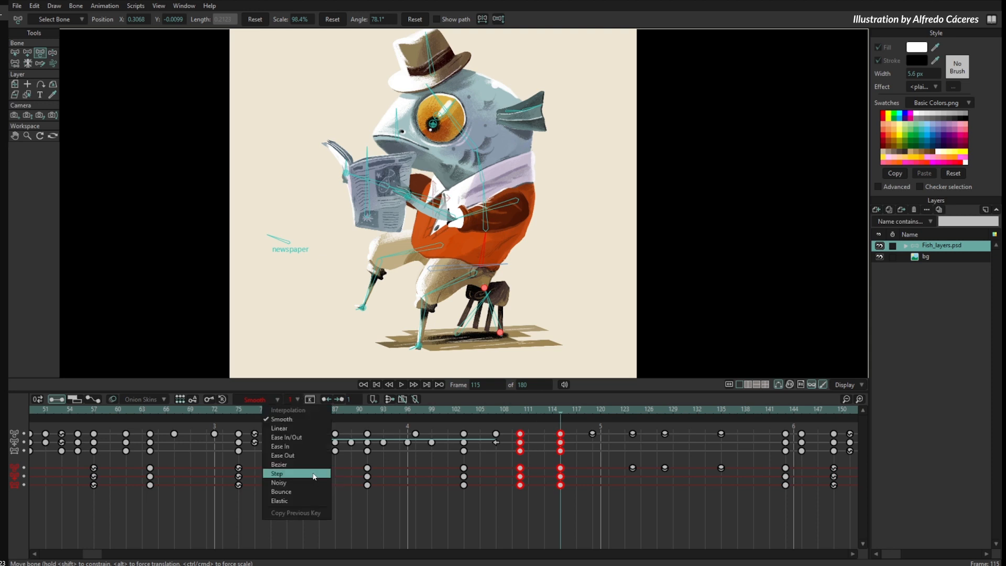
left_click(302, 428)
left_click(294, 398)
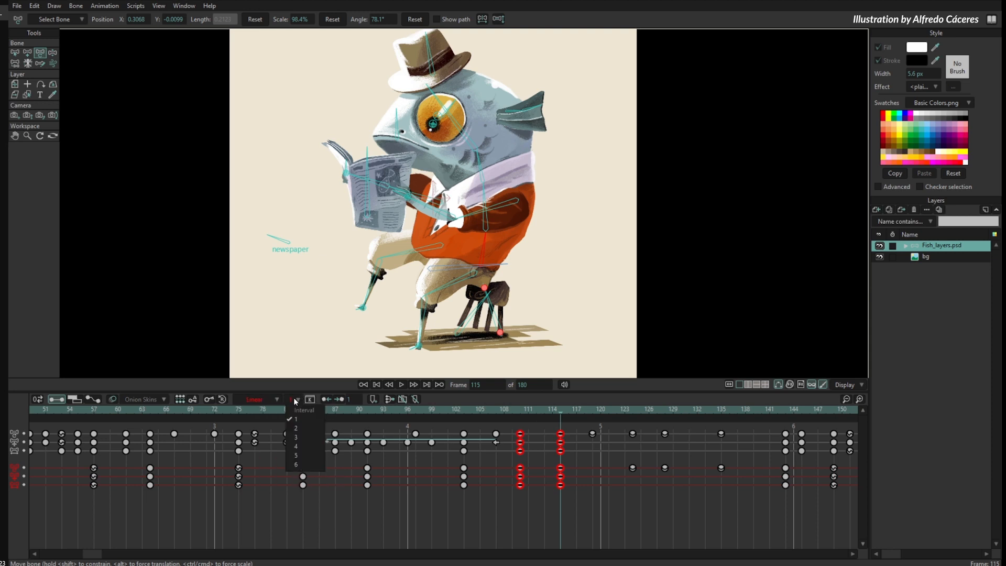
left_click(304, 449)
mouse_move(529, 411)
left_mouse_down()
mouse_move(520, 413)
mouse_move(637, 420)
mouse_move(530, 427)
mouse_move(529, 439)
mouse_move(544, 422)
left_mouse_up()
left_click(541, 452)
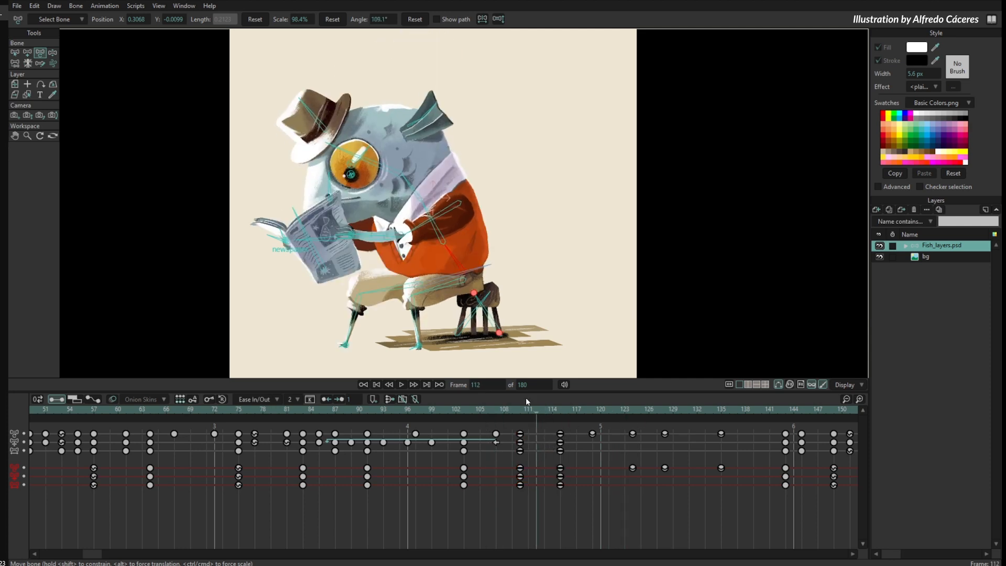
- Set the default interpolation back to Smooth
right_click(267, 410)
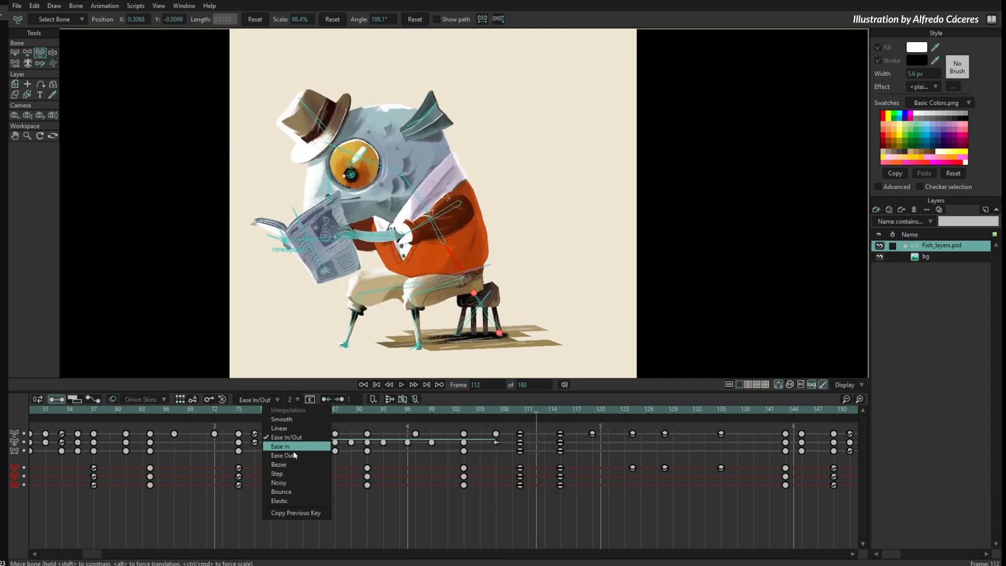
left_click(283, 420)
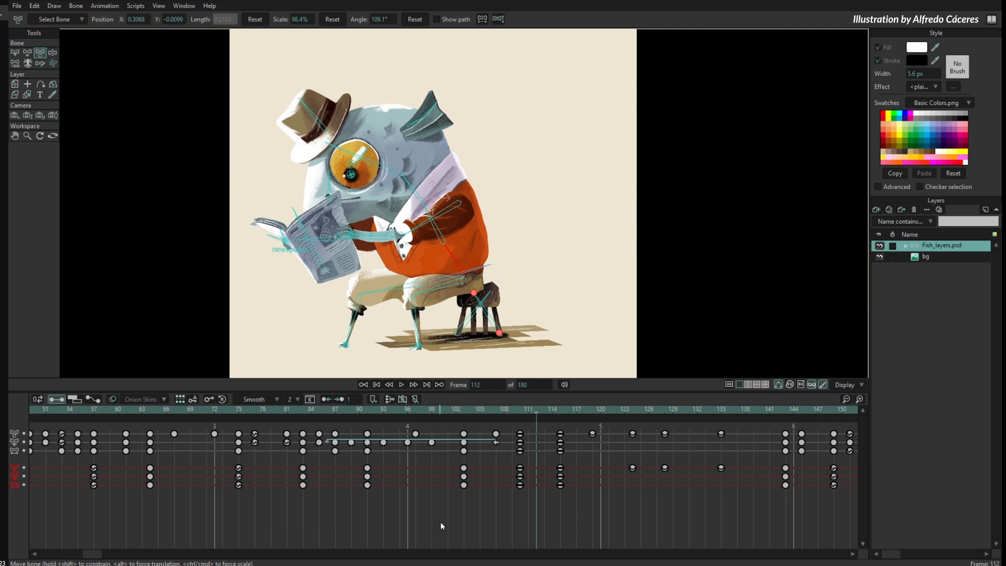
left_click(585, 411)
left_click_drag(599, 423, 537, 445)
- Show the Keyframe window and examine the interpolation and interval settings of the keys at frames 103 and 110
left_click(310, 398)
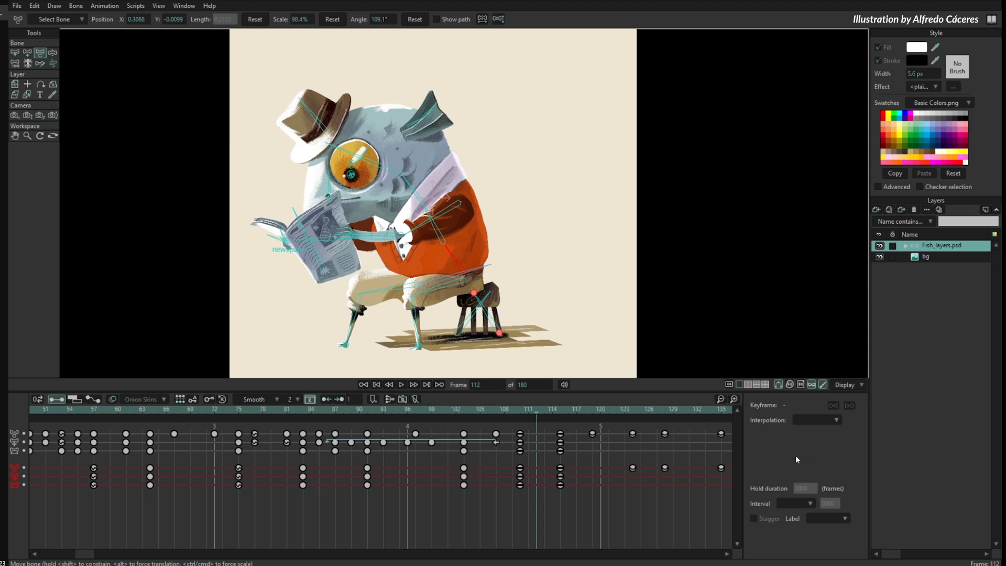
left_click_drag(459, 425, 477, 495)
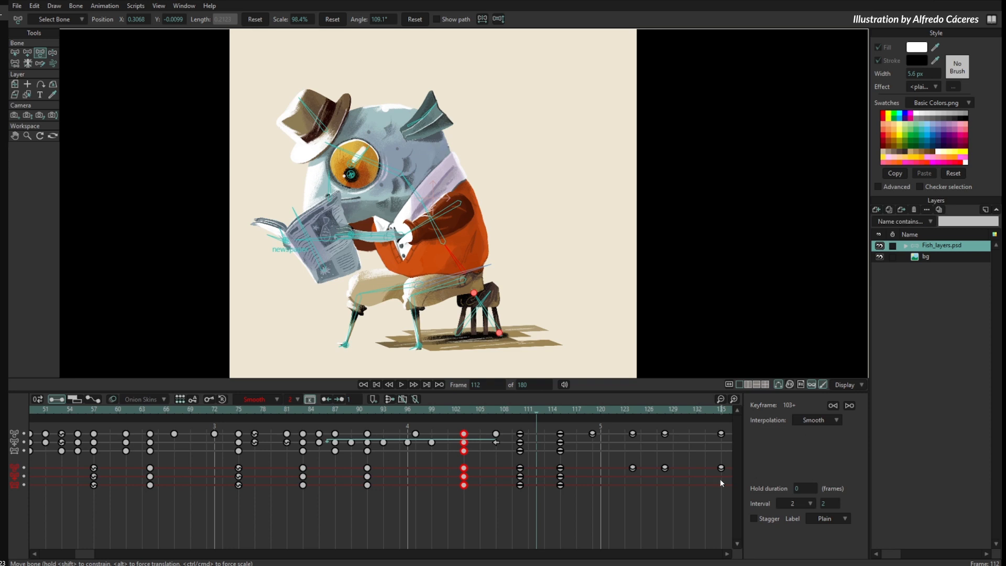
left_click_drag(535, 423, 513, 494)
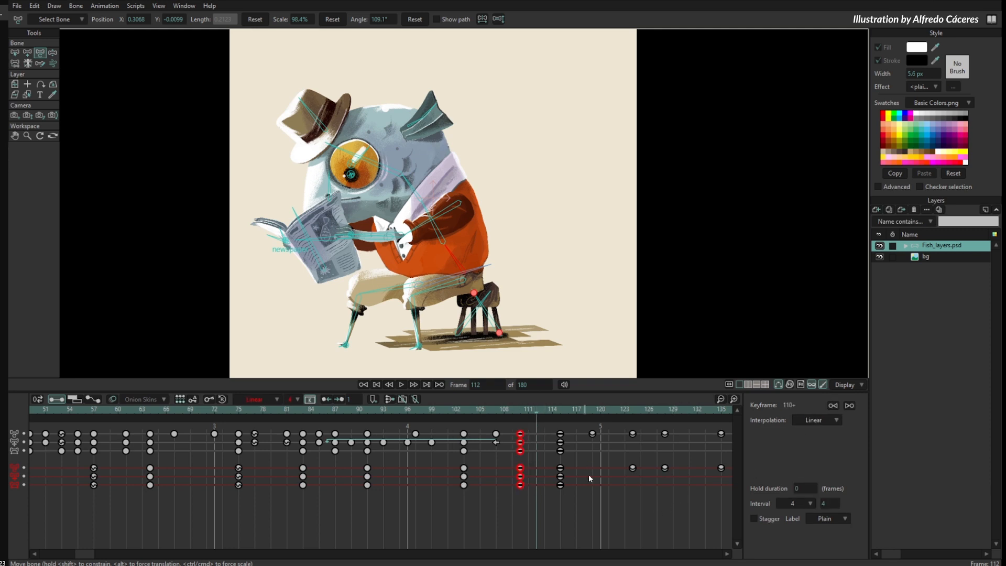
left_click(686, 506)
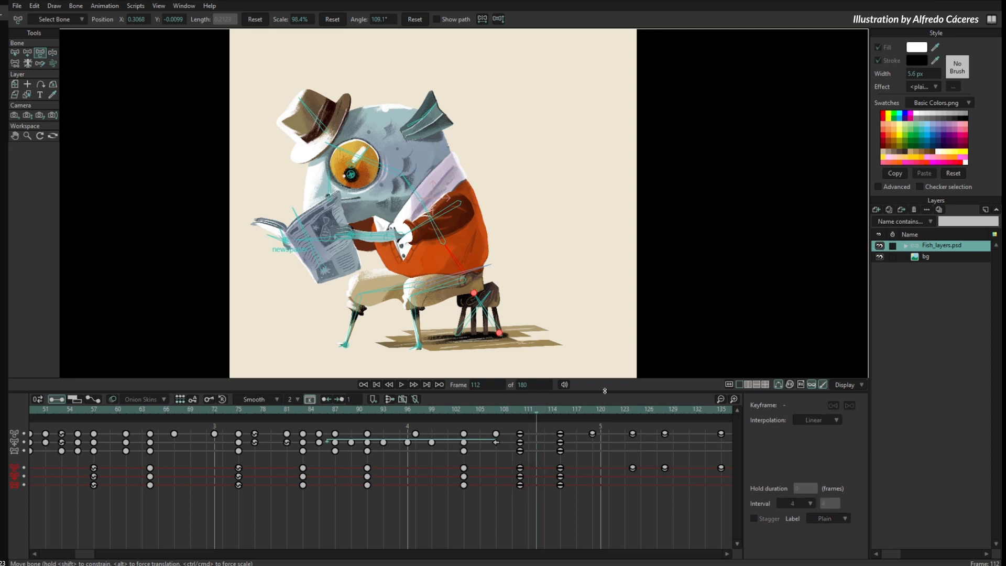
- Toggle the docked Keyframe window off and on again
left_click(310, 400)
left_click(310, 400)
left_click(311, 400)
left_click(311, 400)
- Undock the Keyframe window and place it over the upper part of the black area beside the canvas
left_click(185, 6)
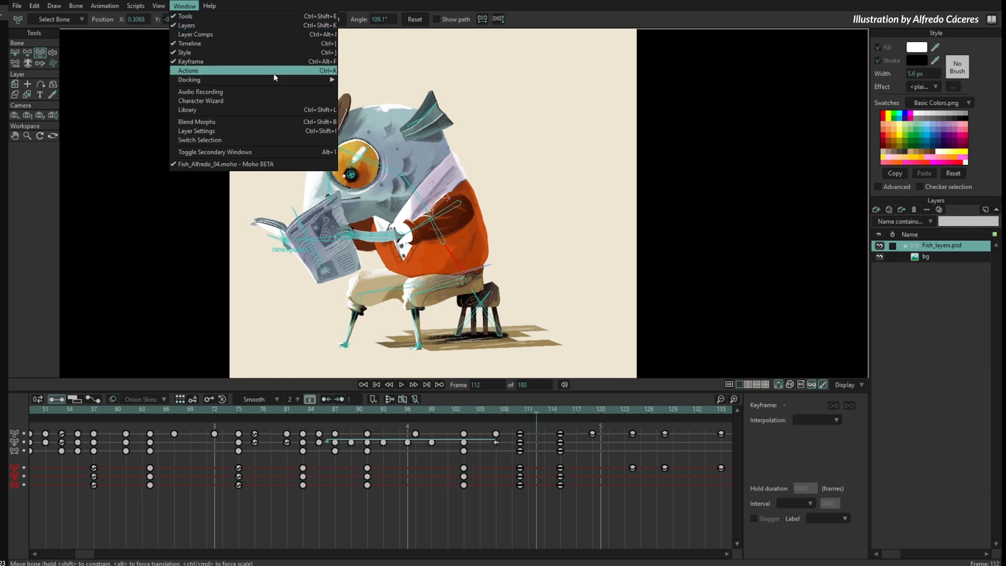
mouse_move(275, 79)
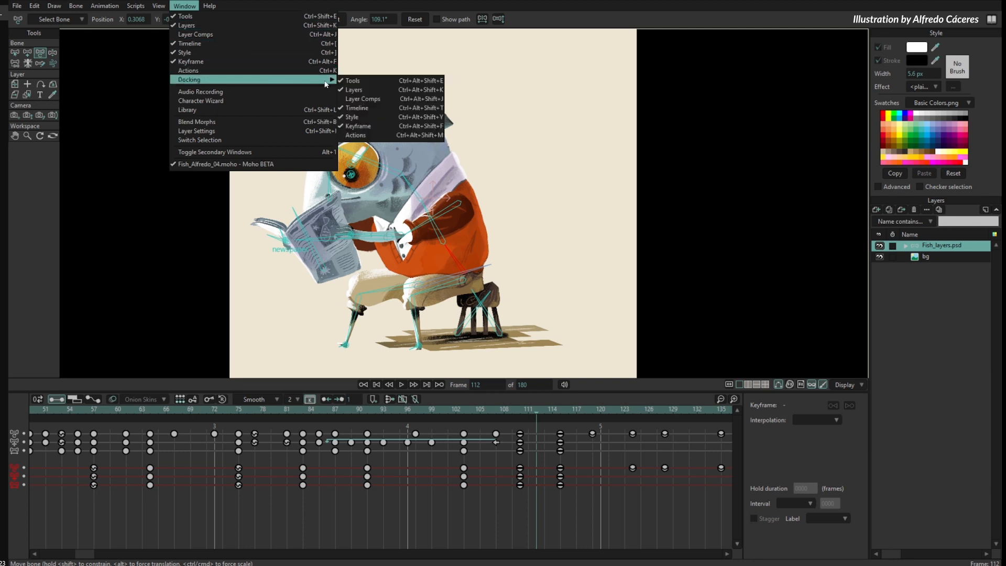
left_click(385, 126)
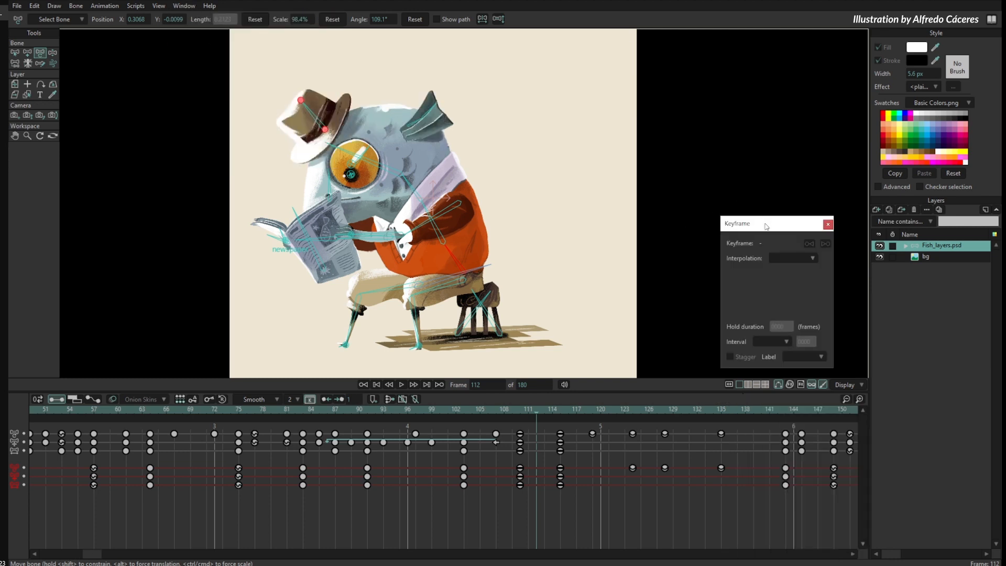
left_click_drag(765, 226, 754, 72)
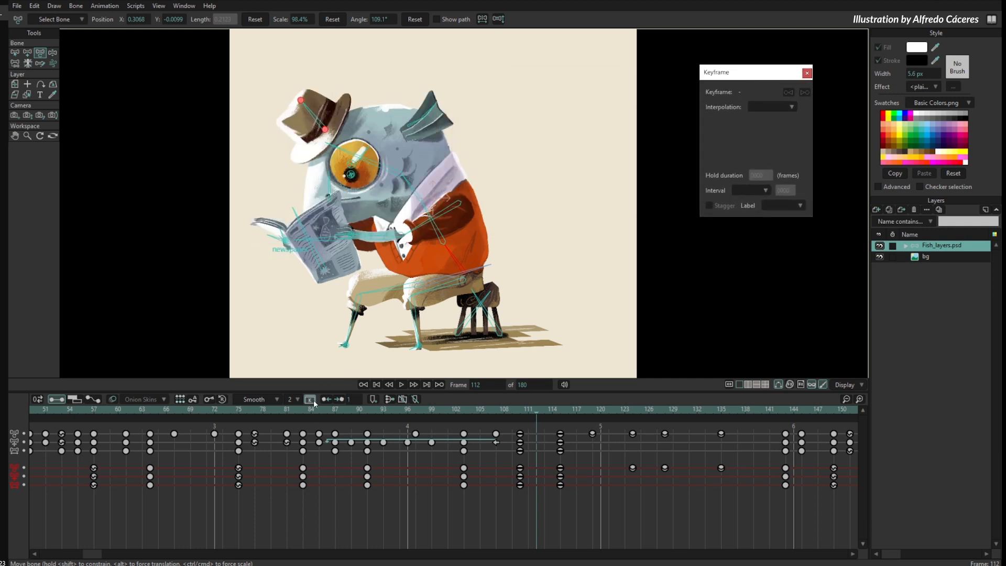
- Toggle the floating Keyframe window repeatedly and leave it hidden
left_click(311, 401)
left_click(310, 399)
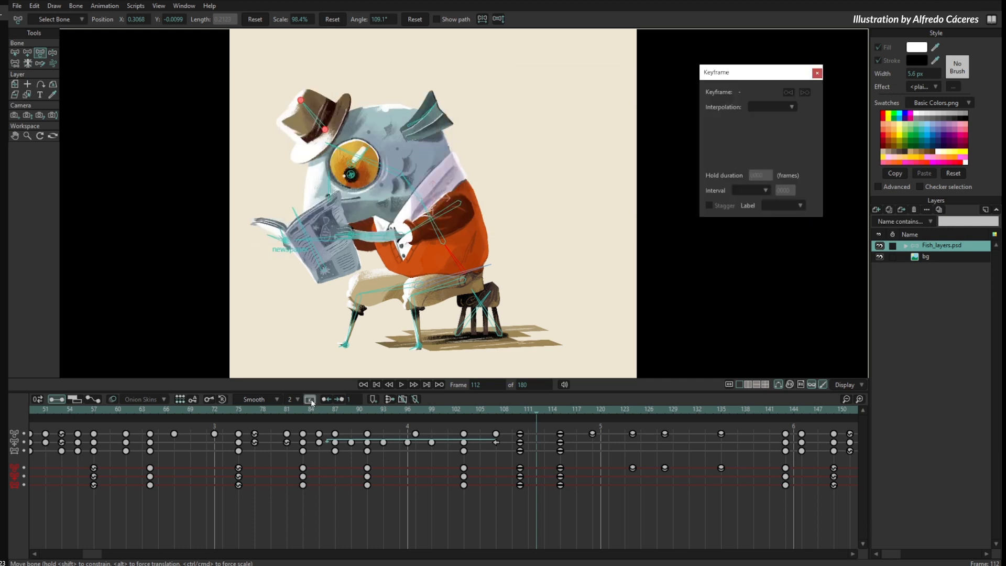
left_click(311, 400)
left_click(312, 401)
left_click(312, 401)
left_click(310, 400)
left_click(312, 399)
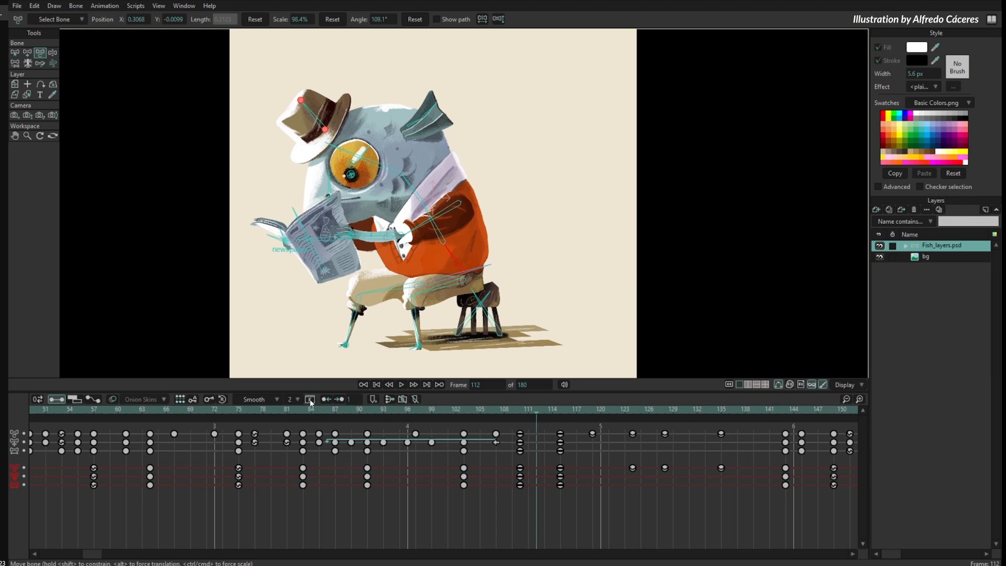
left_click(311, 401)
left_click(311, 402)
- Scrub through the fish animation between frames 75 and 112 to review the poses
left_click_drag(454, 415, 471, 456)
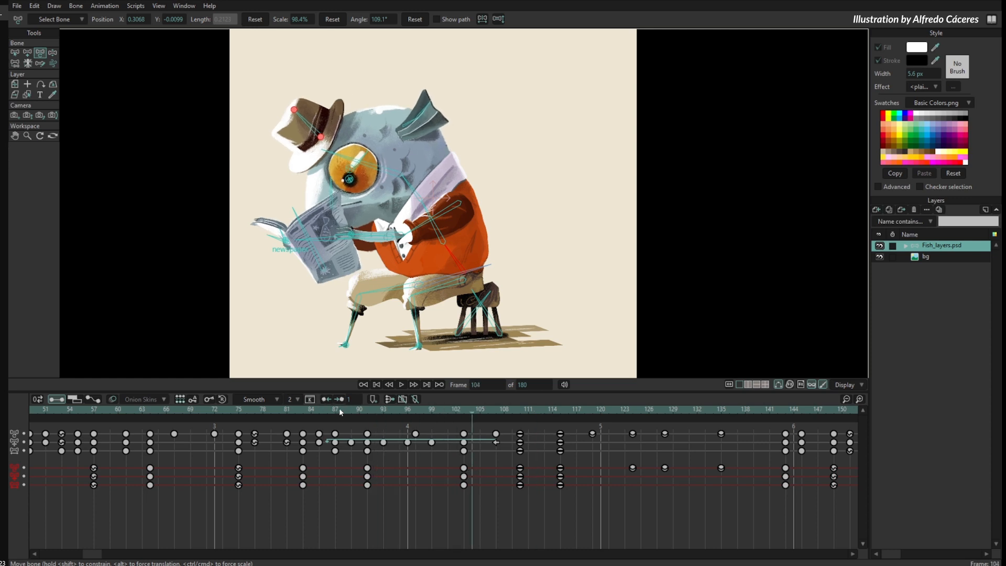
left_click(340, 412)
left_click_drag(336, 409, 238, 465)
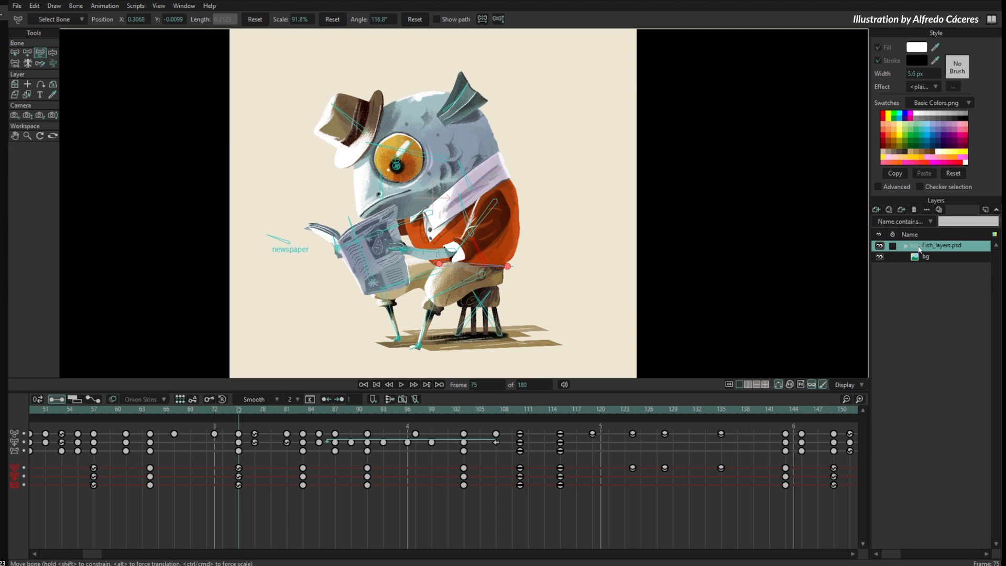
left_click(255, 411)
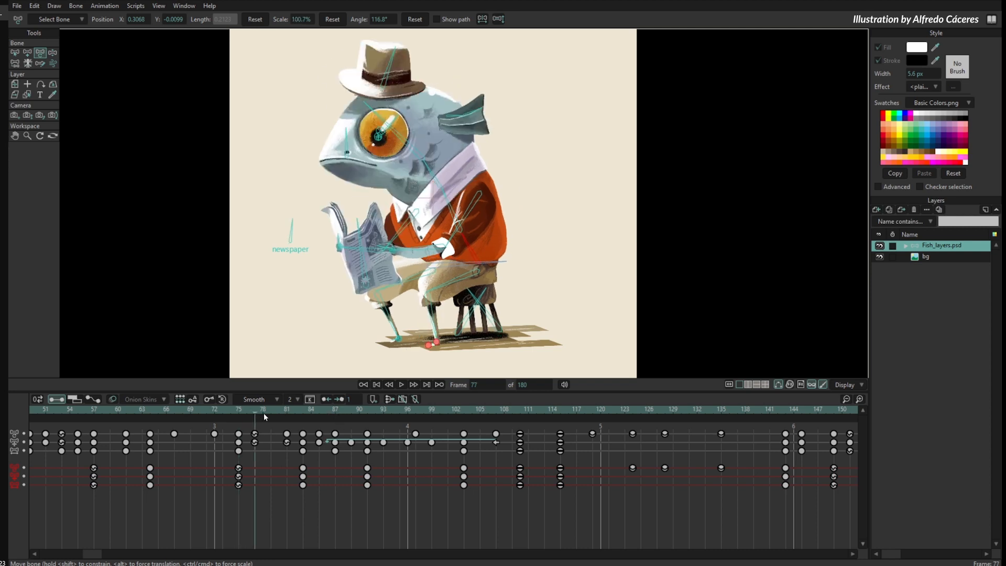
left_click_drag(249, 412, 528, 472)
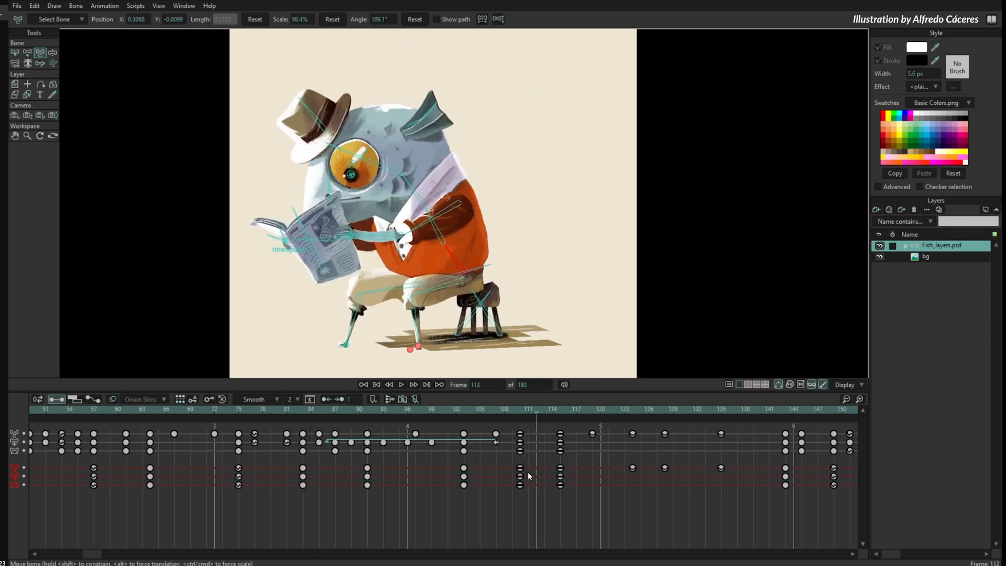
- Set the interval of all the keys at frame 110 to 2 and scrub through the frames that follow
left_click_drag(536, 426, 513, 504)
left_click(294, 400)
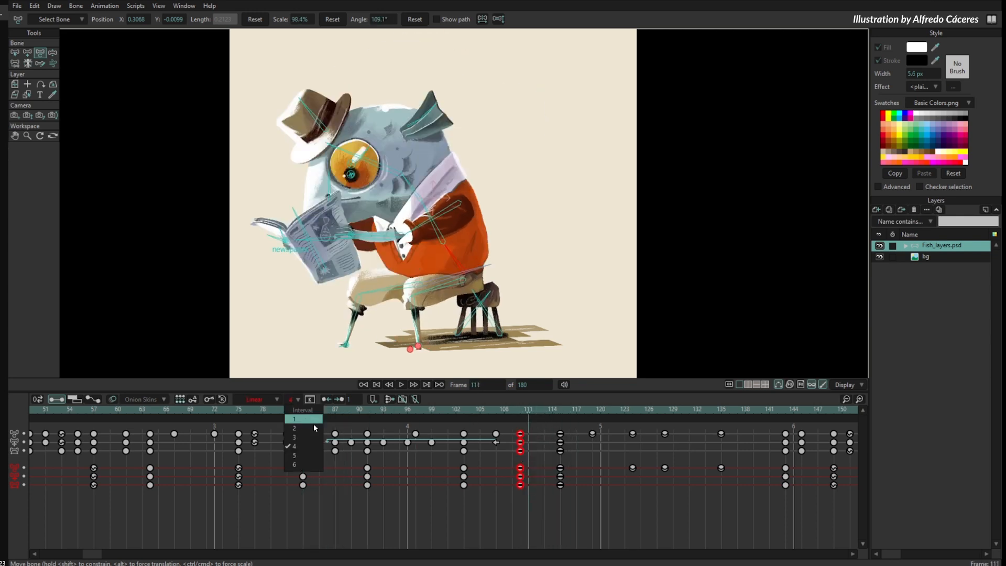
left_click(309, 428)
left_click(542, 495)
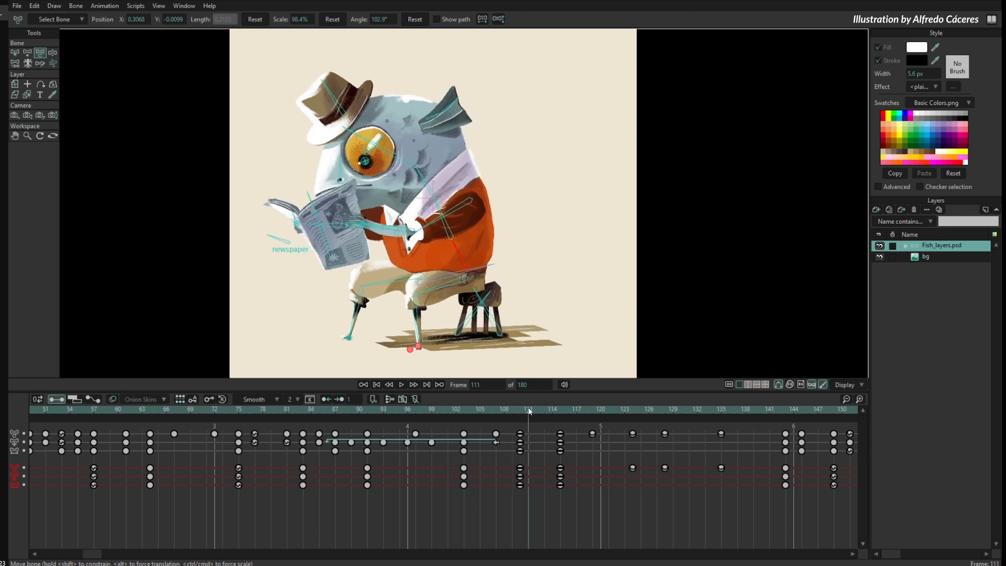
left_click_drag(529, 411, 546, 451)
left_click_drag(605, 497, 391, 464)
mouse_move(322, 412)
left_mouse_down()
mouse_move(301, 419)
mouse_move(331, 429)
left_mouse_up()
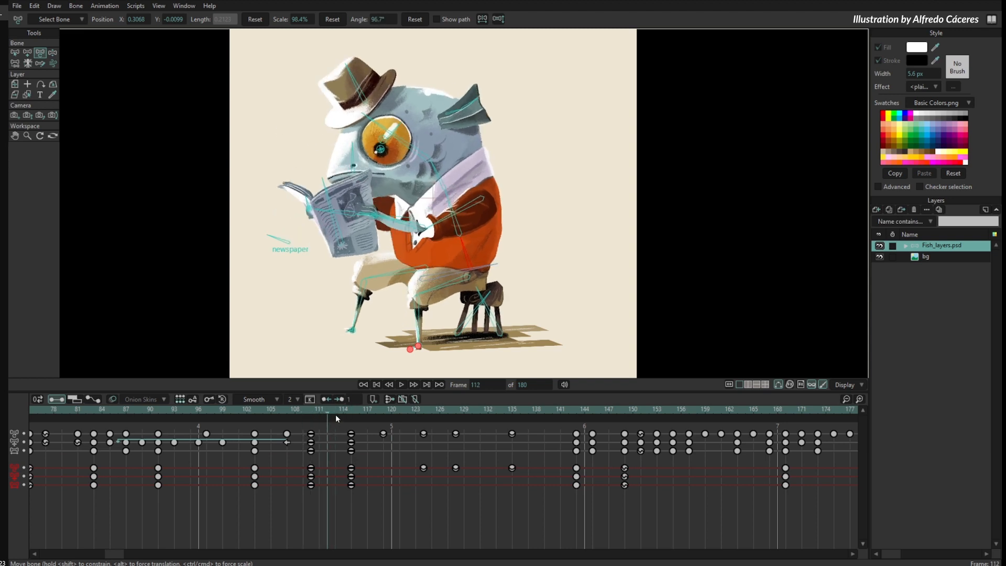
- Push the frames from frame 114 onward right by 8 frames twice and push them back left by the same amount
left_click(341, 411)
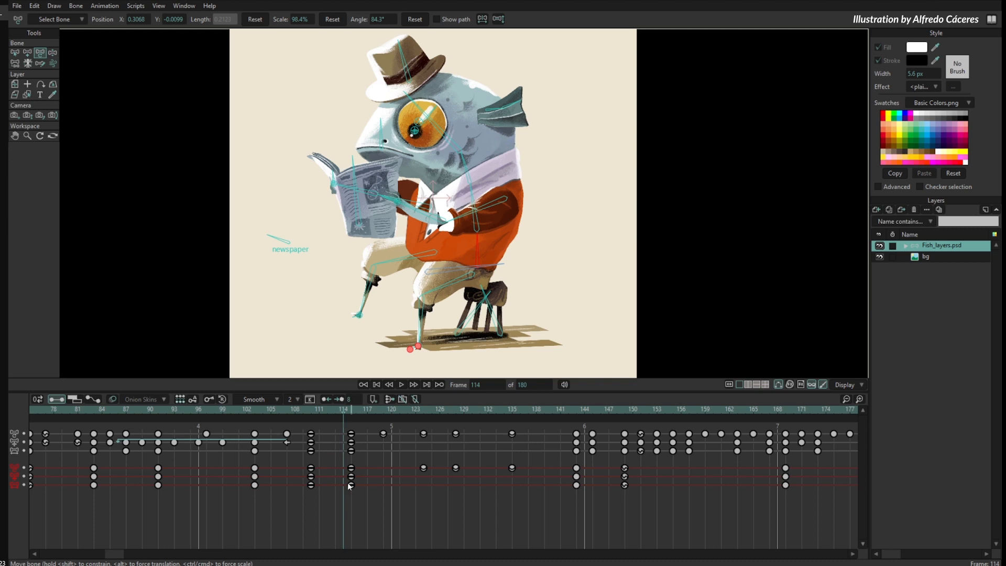
left_click(341, 399)
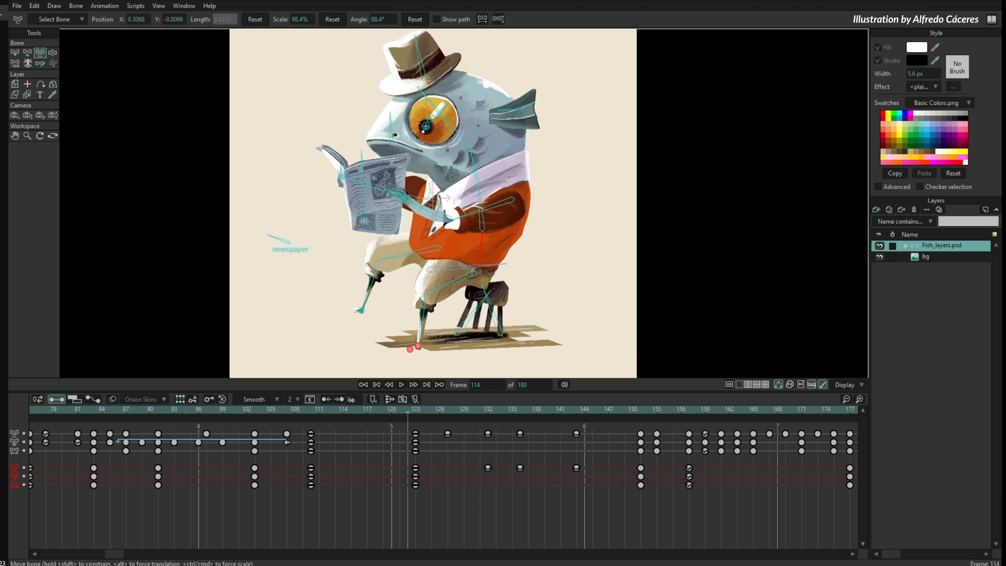
left_click(341, 399)
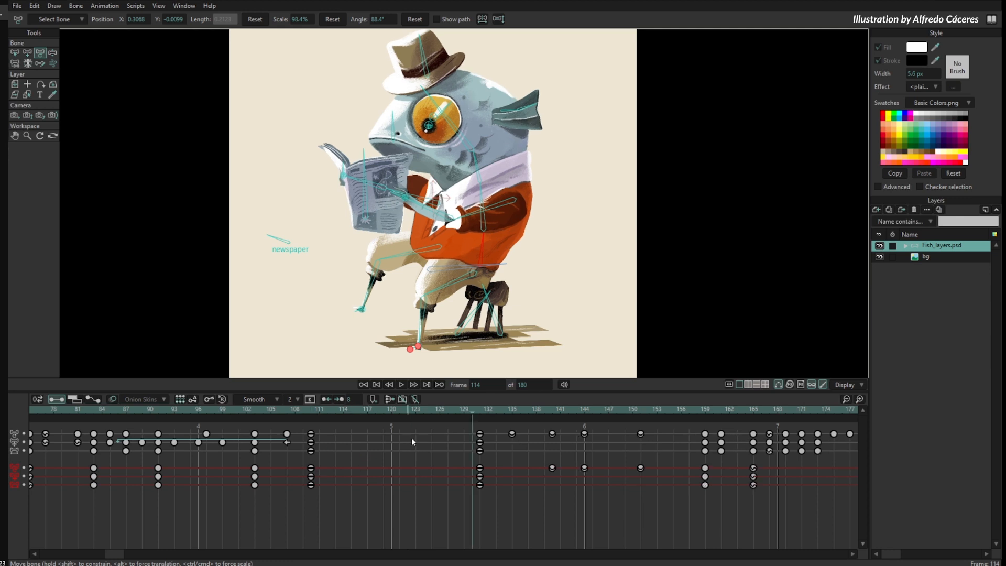
left_click_drag(290, 410, 470, 447)
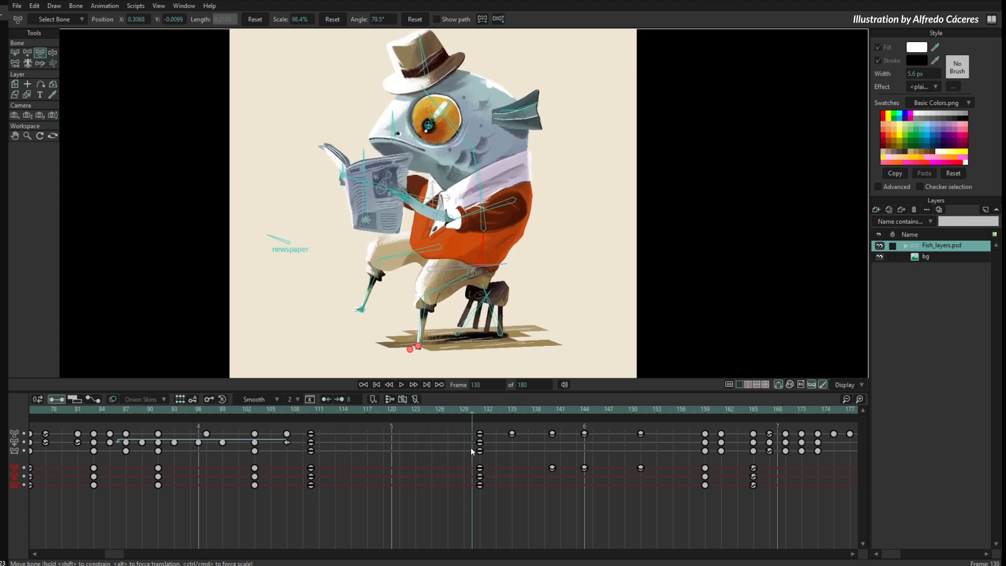
left_click(326, 399)
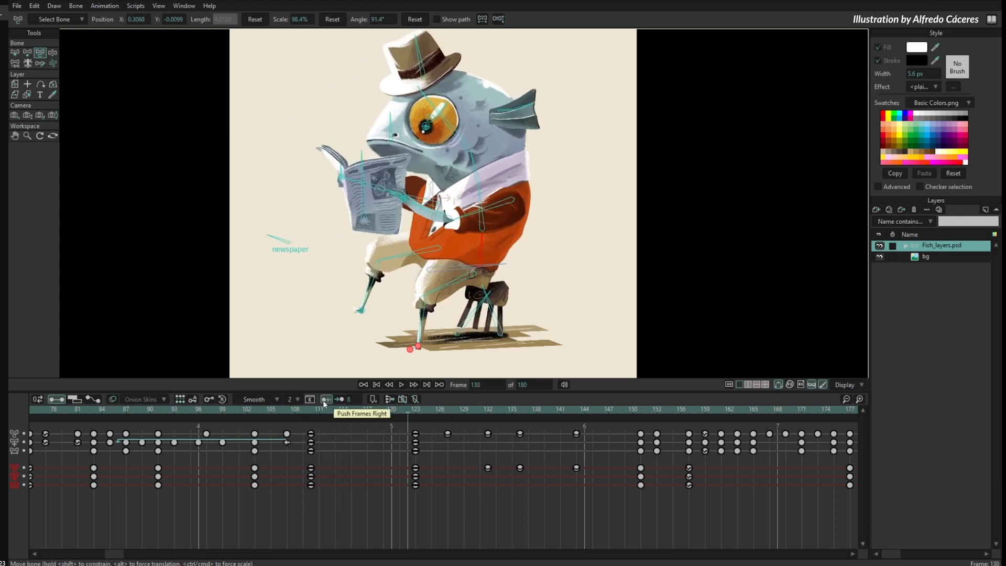
left_click(326, 400)
- Push the frames from frame 114 onward left one frame at a time until the next keys sit at frame 111
scroll(352, 400, "down", 5)
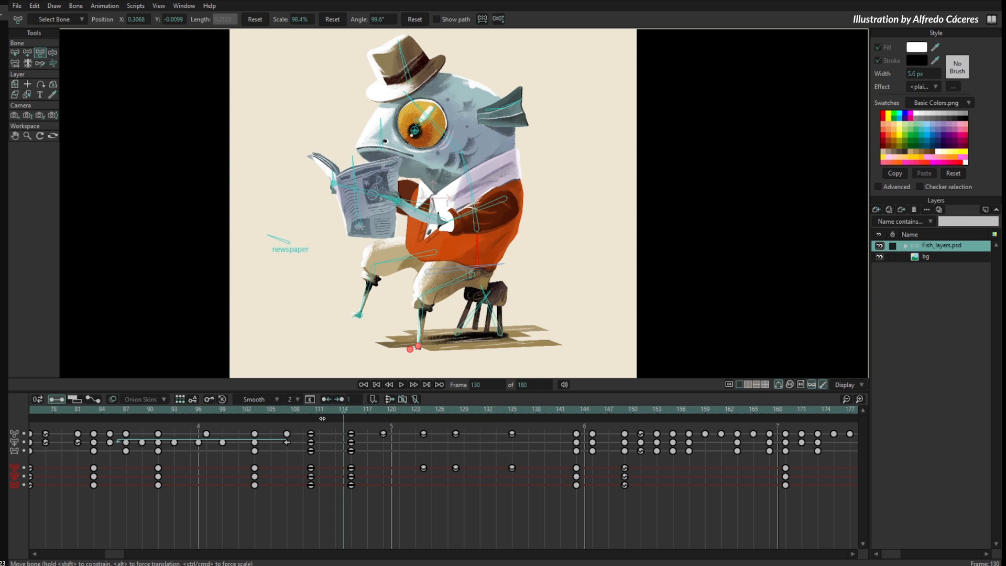
left_click(325, 400)
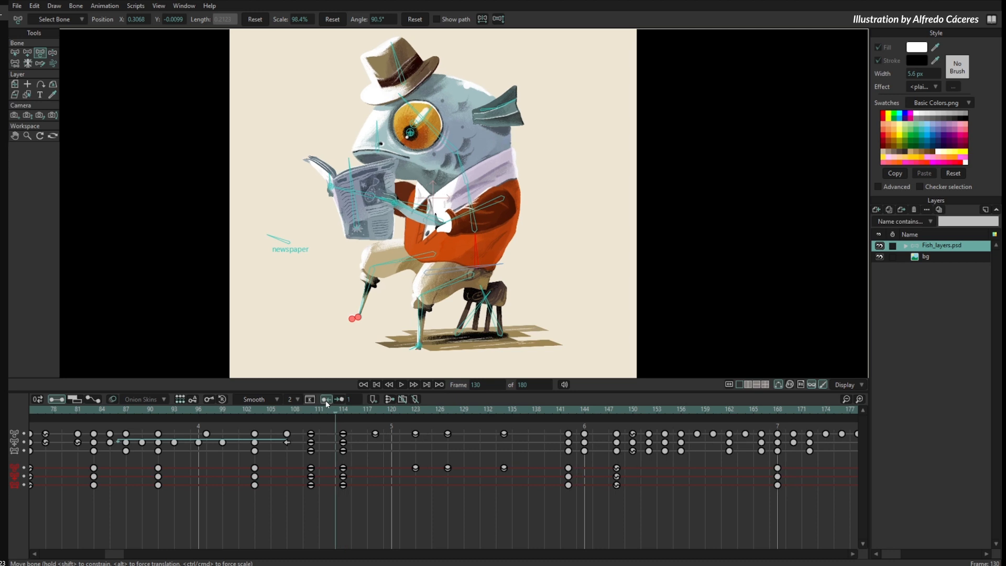
left_click(325, 399)
left_click(326, 400)
left_click(327, 412)
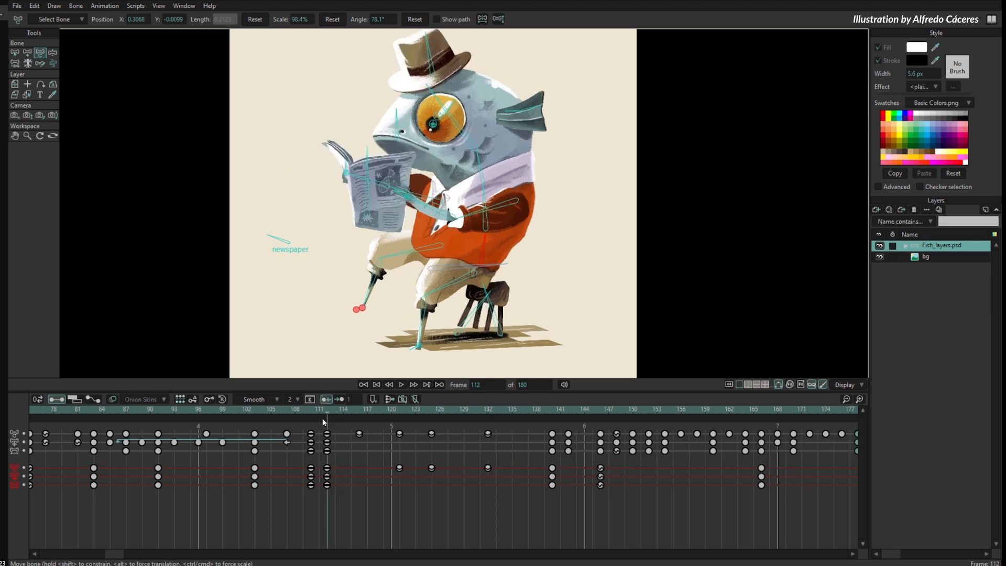
left_click(318, 412)
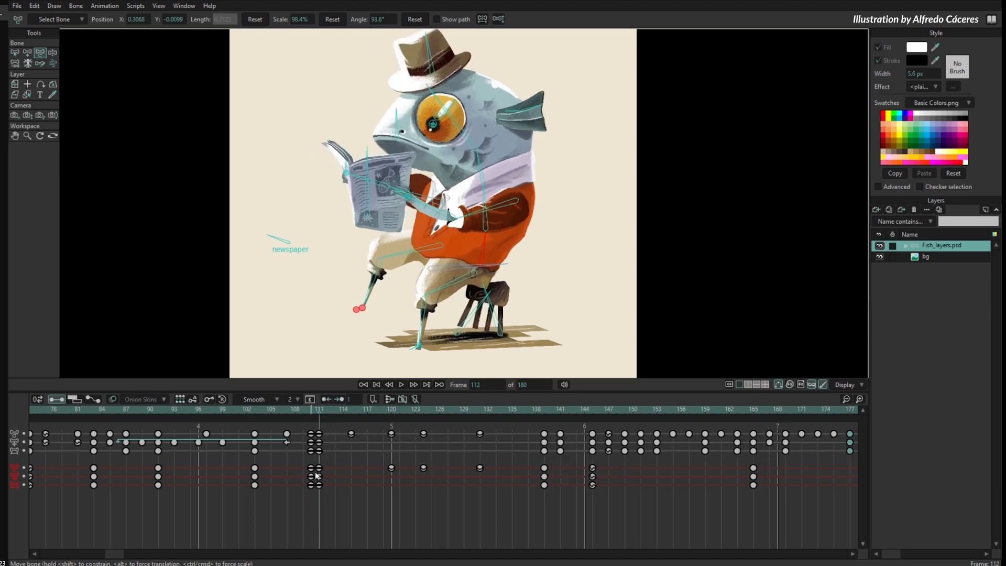
- Push the frames from frame 111 onward right one frame at a time until the next keys sit at frame 119, and scrub the gap
left_click_drag(321, 407, 313, 416)
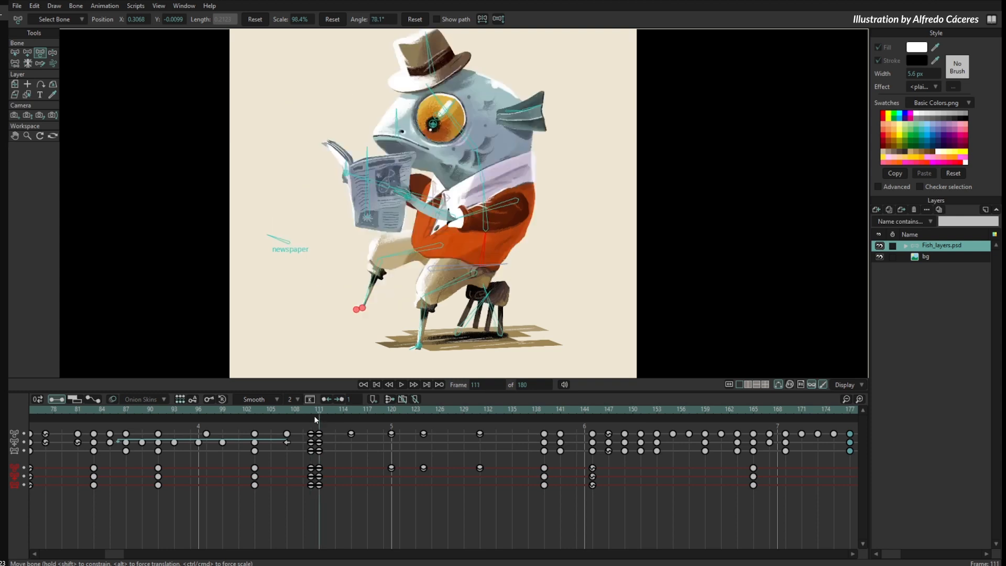
left_click(340, 400)
left_click(341, 400)
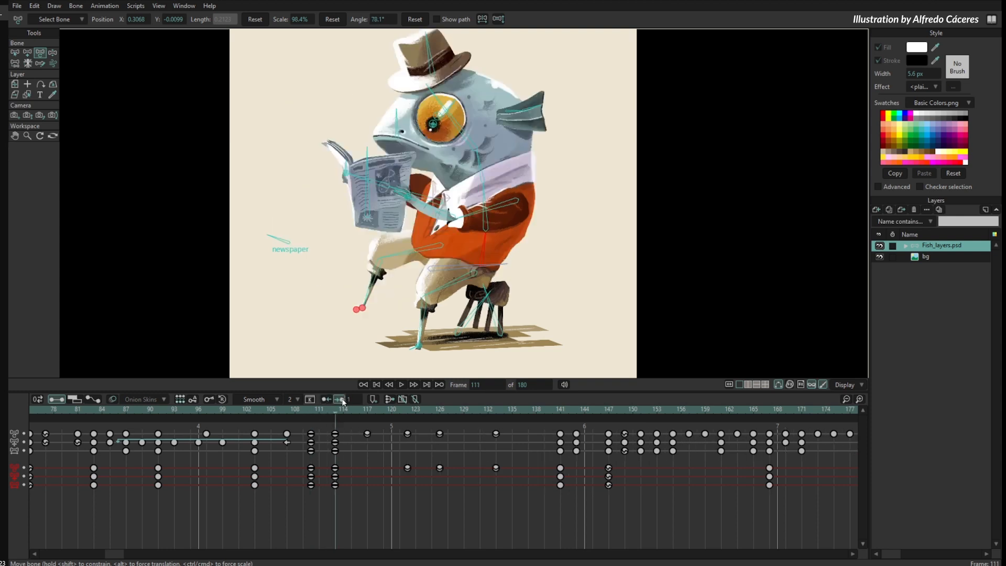
left_click(340, 400)
left_click(341, 399)
left_click(340, 400)
left_click(341, 400)
left_click(338, 419)
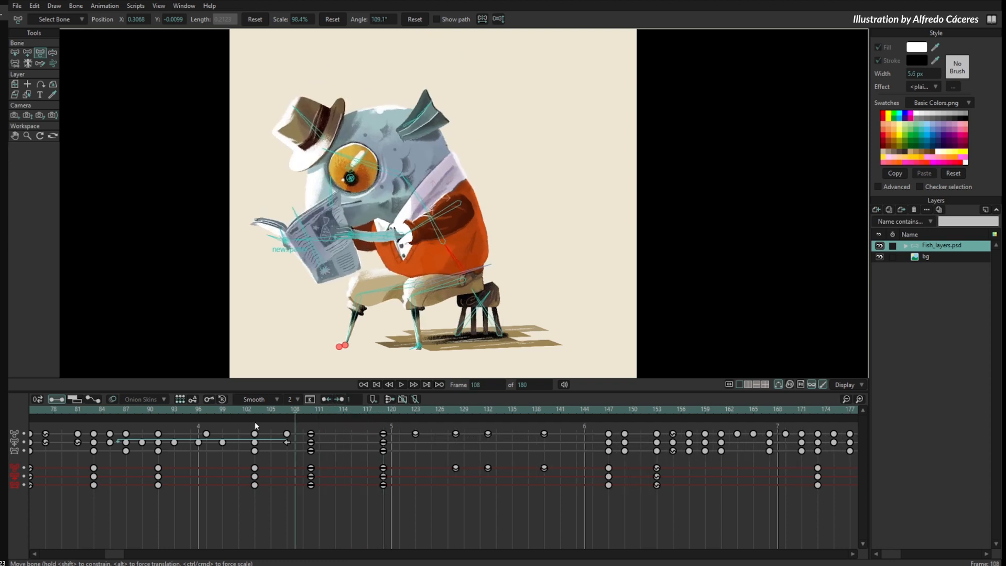
left_click_drag(351, 433, 413, 473)
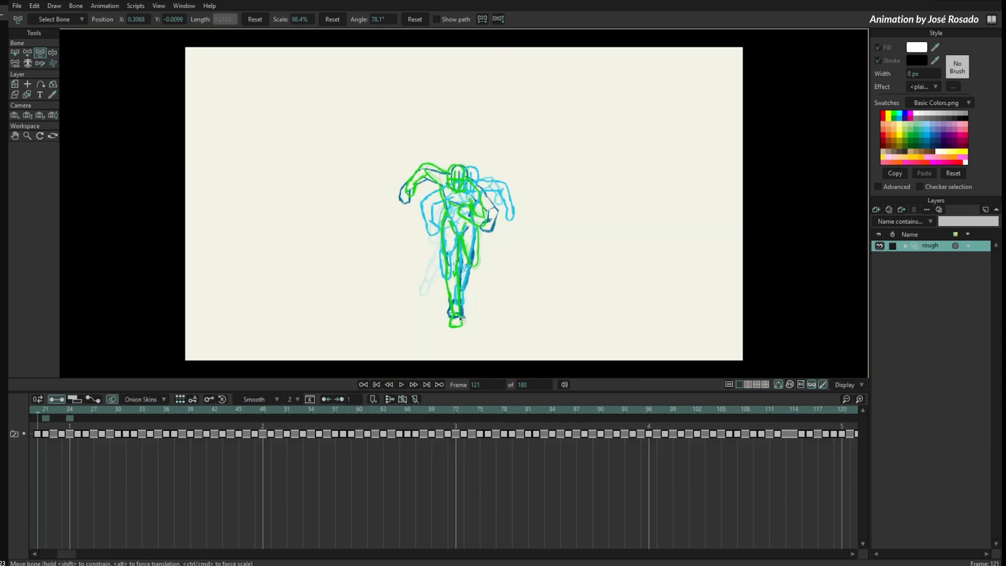
- Turn off onion skins on the rough animation and push the frames right from frame 31 until the next drawing starts at frame 37
left_click(113, 400)
left_click_drag(122, 411, 142, 442)
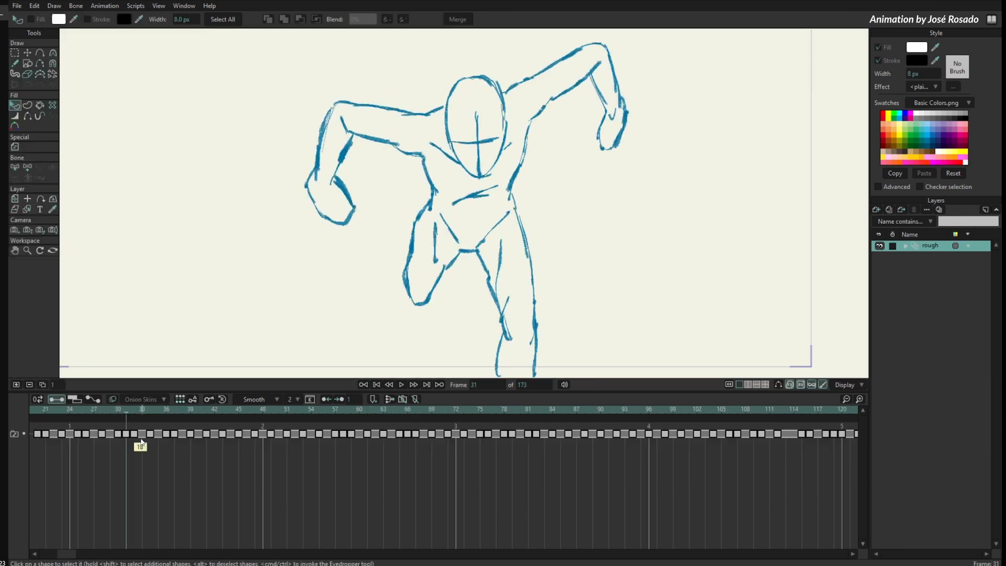
left_click(340, 401)
left_click(339, 401)
left_click(340, 401)
mouse_move(119, 412)
left_mouse_down()
mouse_move(155, 431)
mouse_move(123, 444)
mouse_move(149, 444)
left_mouse_up()
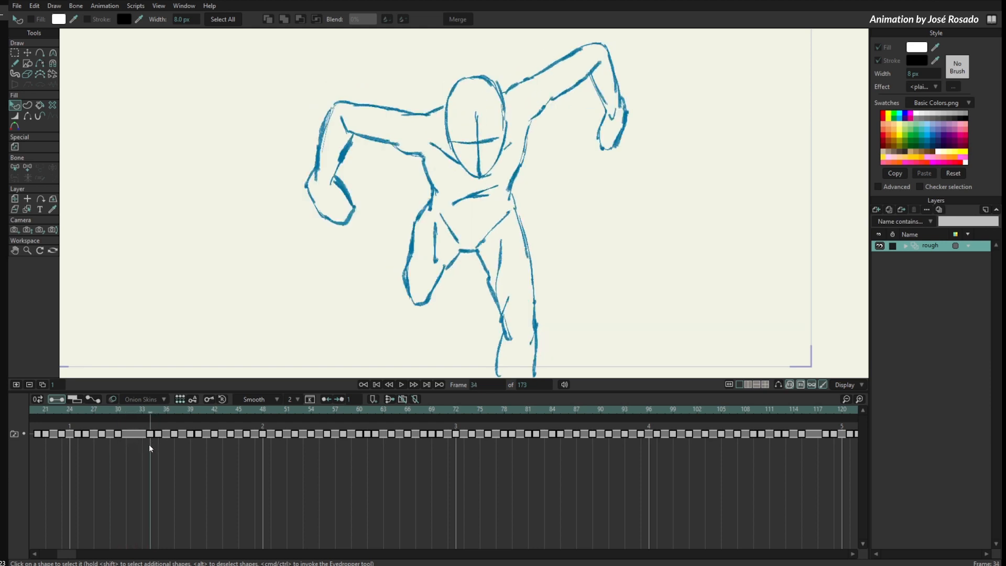
left_click(340, 402)
left_click(340, 402)
left_click(339, 401)
- Extend the drawing at frame 38 by pushing the following frames right one at a time, and scrub through the longer holds
left_click(182, 412)
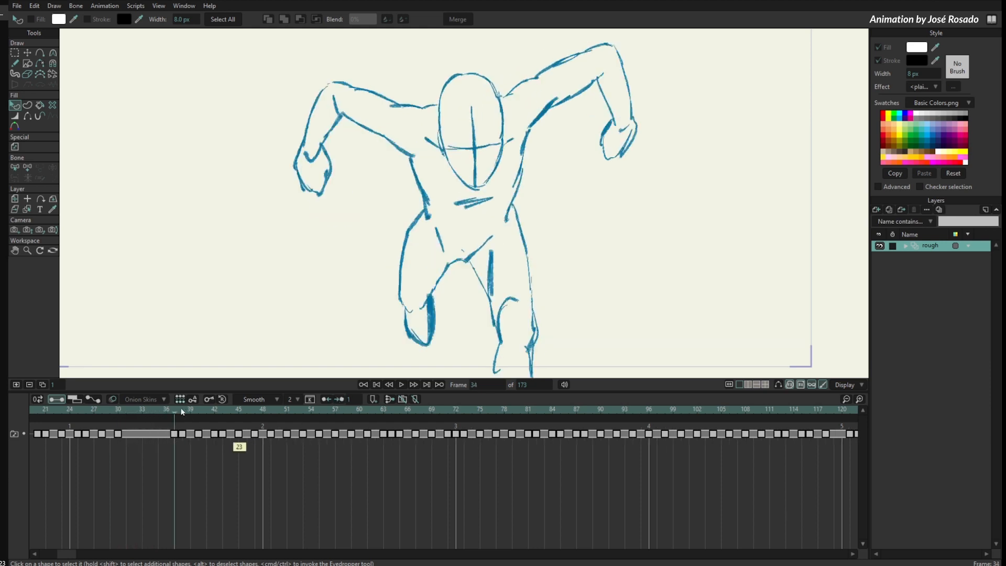
left_click(339, 402)
left_click(339, 402)
left_click(339, 402)
left_click(340, 401)
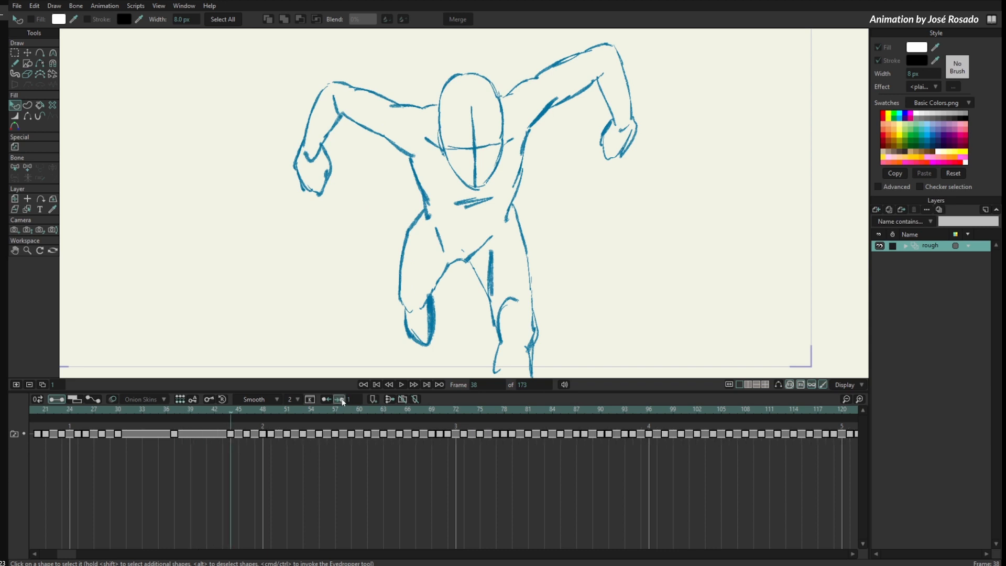
left_click(341, 401)
mouse_move(233, 411)
left_mouse_down()
mouse_move(134, 420)
mouse_move(129, 455)
mouse_move(204, 470)
mouse_move(338, 464)
left_mouse_up()
left_click_drag(376, 448, 185, 479)
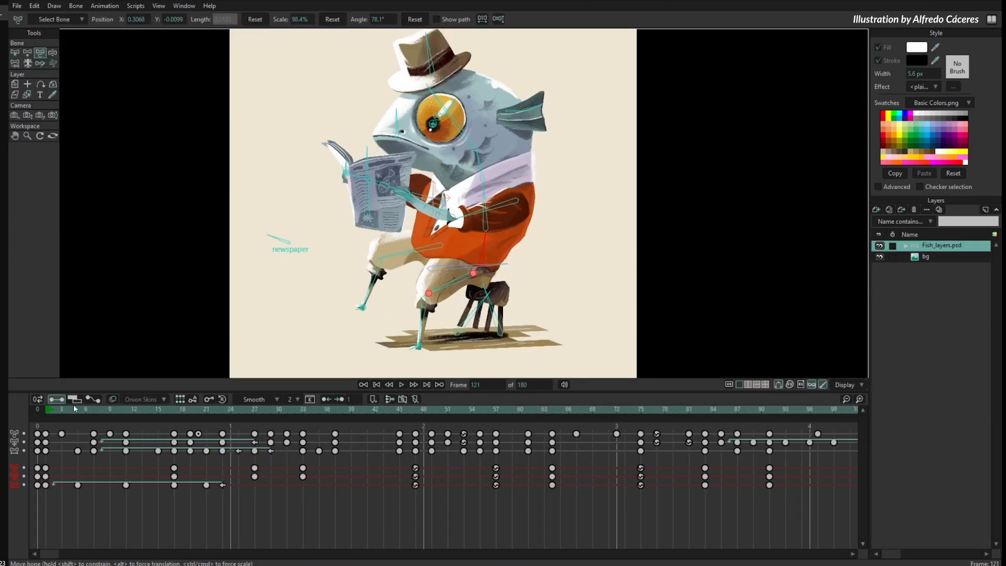
- Add a document-wide timeline marker named "hello" at frame 40 of the fish animation
left_click_drag(73, 404, 359, 477)
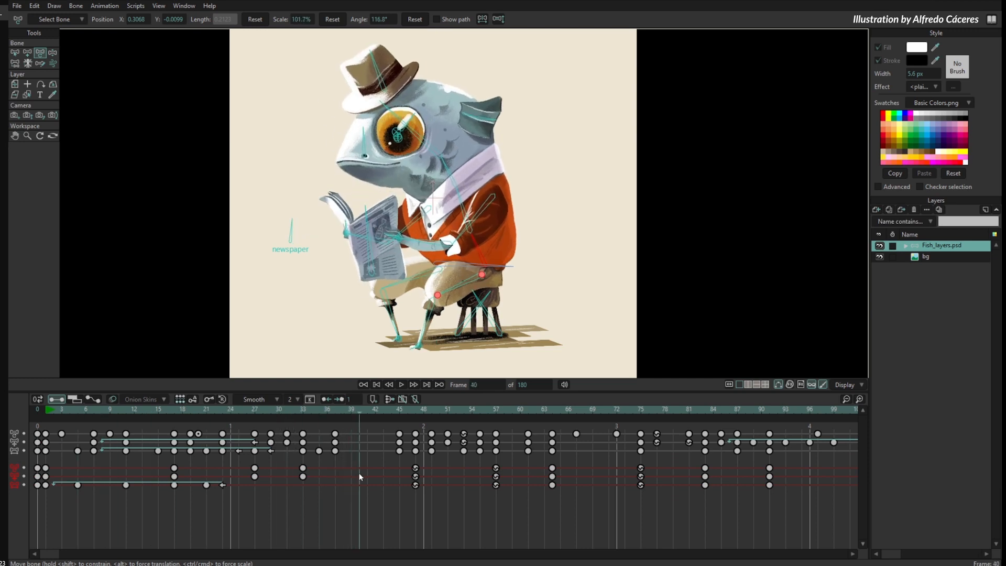
left_click(373, 400)
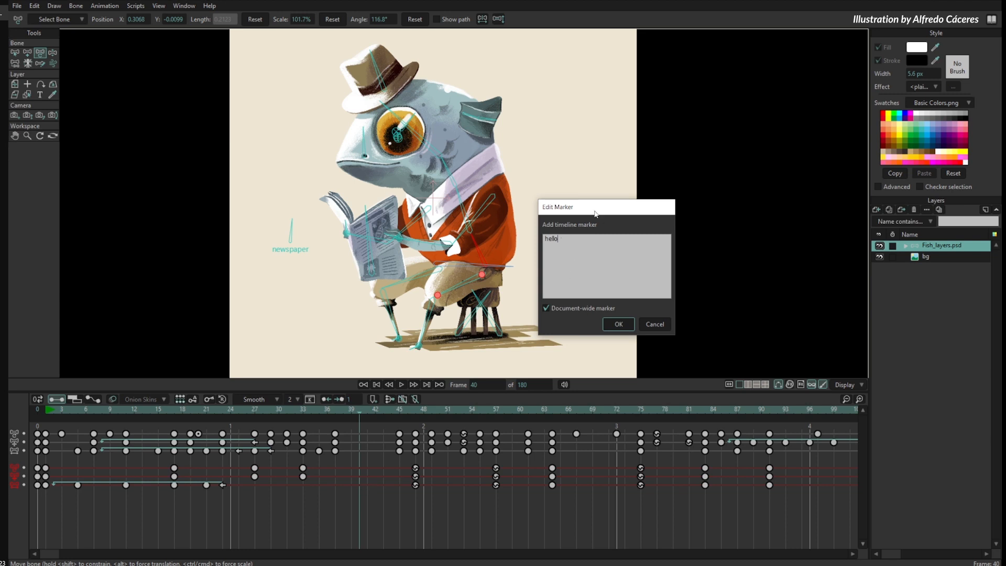
left_click(618, 325)
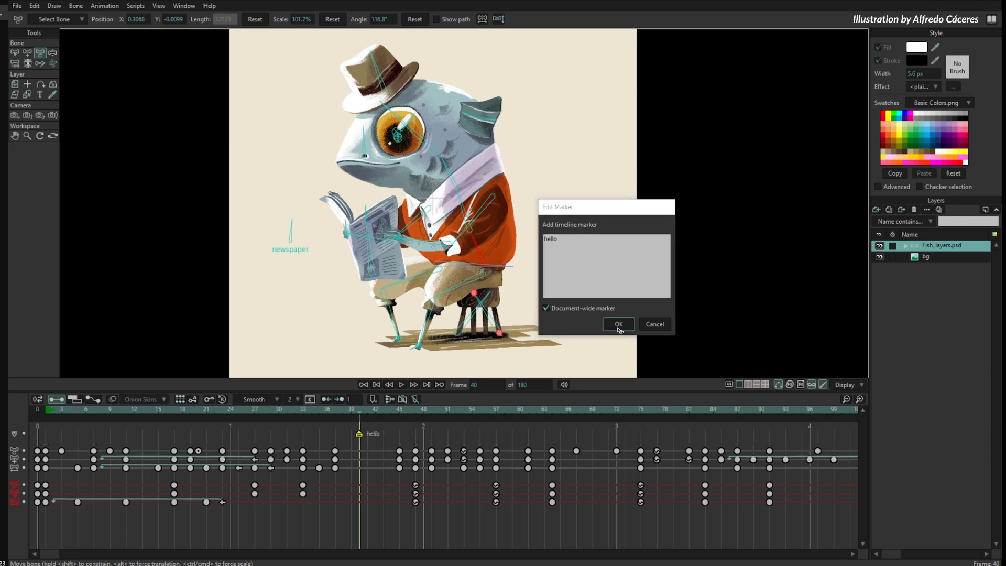
- Move the "hello" marker to frame 33 and check that marker on the bg layer
mouse_move(360, 421)
left_mouse_down()
mouse_move(323, 421)
mouse_move(335, 421)
left_mouse_up()
mouse_move(359, 434)
left_mouse_down()
mouse_move(407, 435)
mouse_move(262, 440)
mouse_move(303, 462)
left_mouse_up()
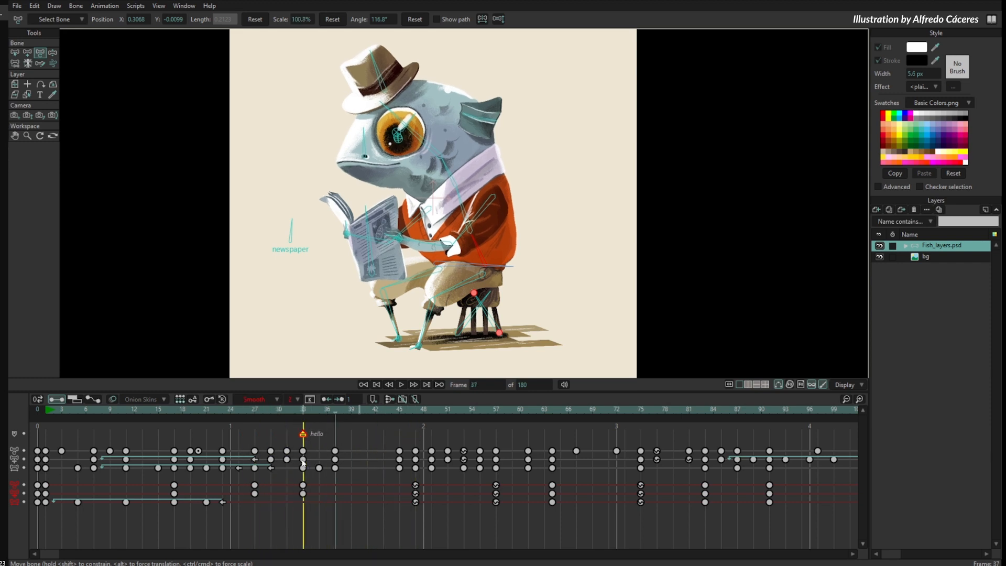
left_click(937, 259)
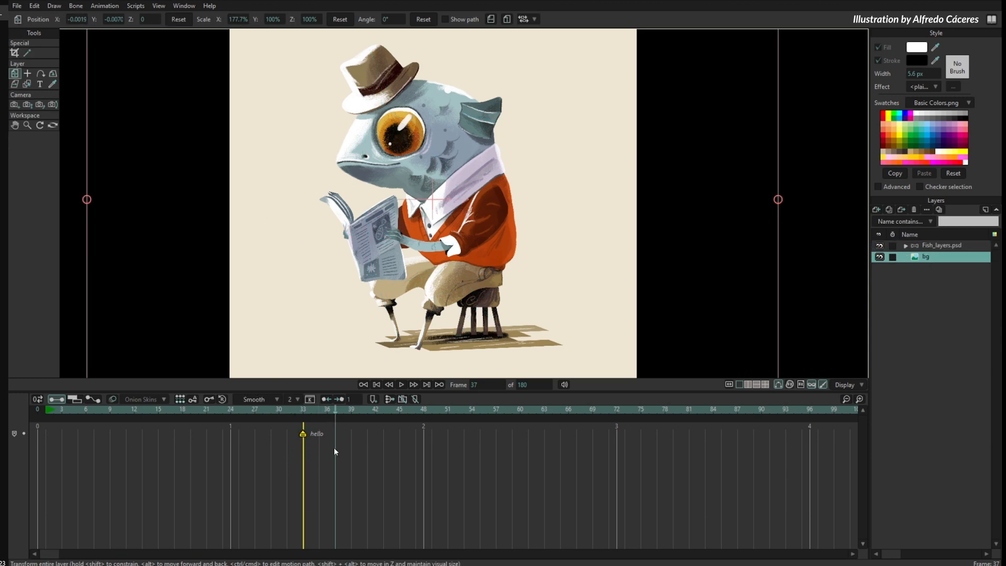
- Add a marker named "bye" at frame 42 of the Fish_layers.psd layer with the document-wide option disabled
left_click(933, 245)
left_click(373, 410)
left_click(372, 399)
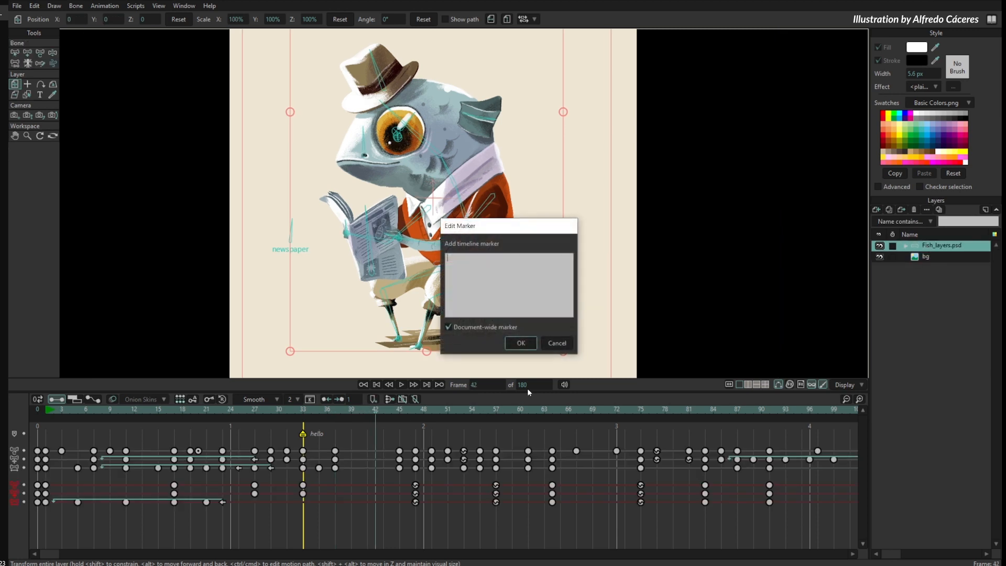
left_click(456, 328)
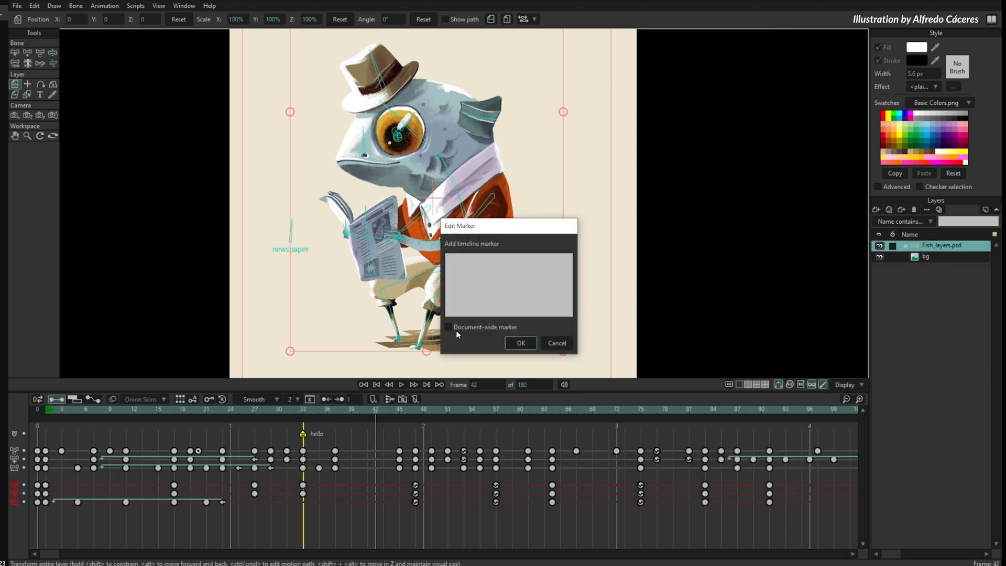
left_click(515, 296)
left_click(520, 343)
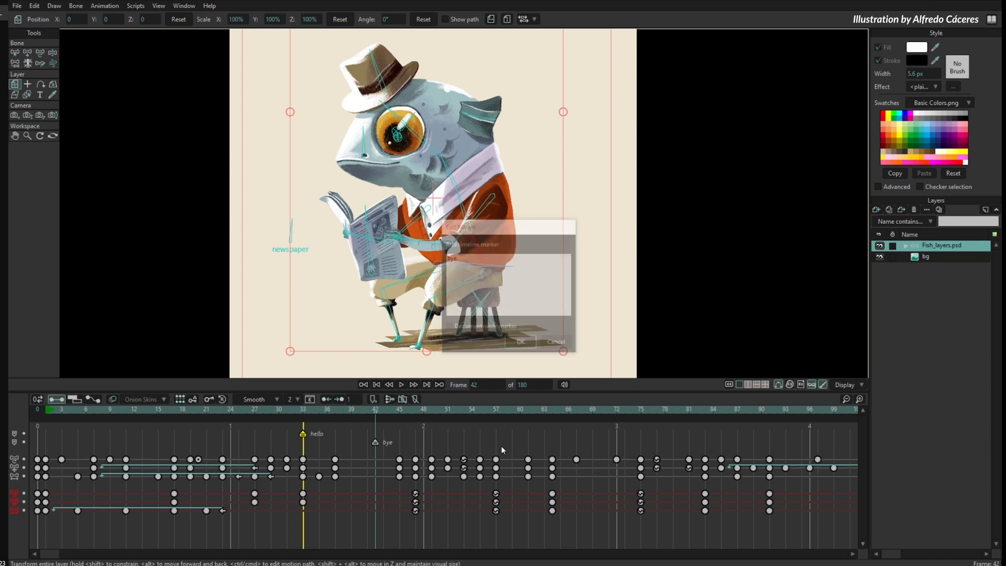
- Move the "bye" marker to frame 41 and compare the markers on the bg and Fish_layers.psd layers
left_click(376, 444)
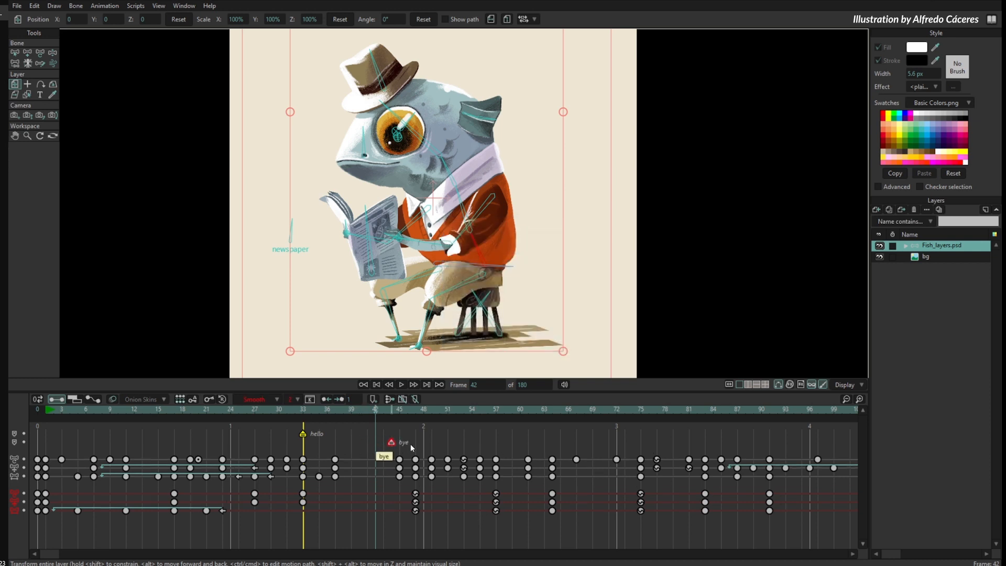
left_click_drag(377, 416, 396, 415)
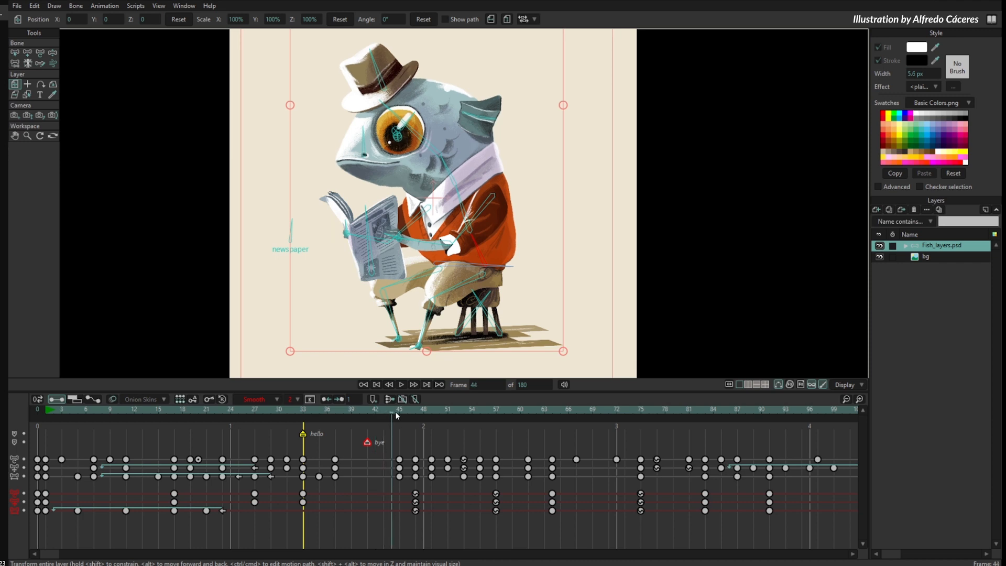
left_click(938, 257)
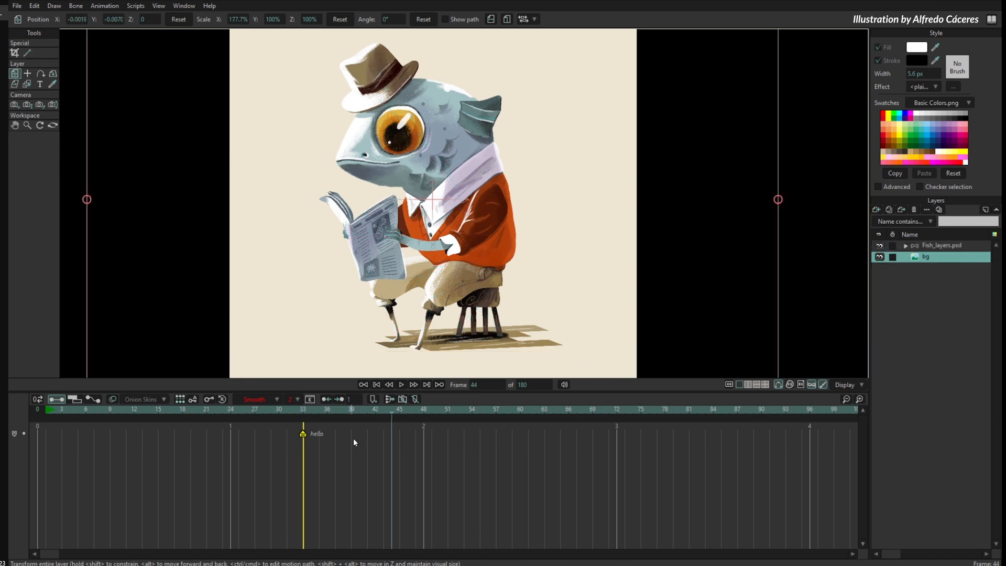
left_click(927, 245)
- Scrub the timeline around the "hello" and "bye" markers, stopping at frame 46
left_click_drag(367, 413, 303, 463)
left_click(359, 477)
mouse_move(355, 412)
left_mouse_down()
mouse_move(433, 432)
mouse_move(350, 451)
left_mouse_up()
left_click_drag(394, 410, 408, 416)
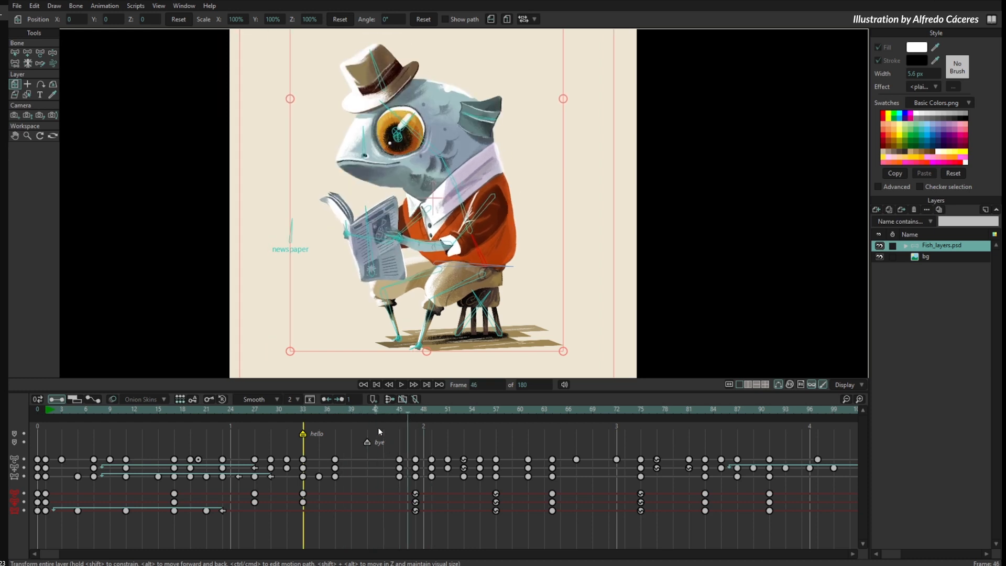
- Hide and show the timeline markers repeatedly, scrubbing while they are hidden, and leave them shown
left_click(416, 399)
left_click(414, 400)
left_click(414, 399)
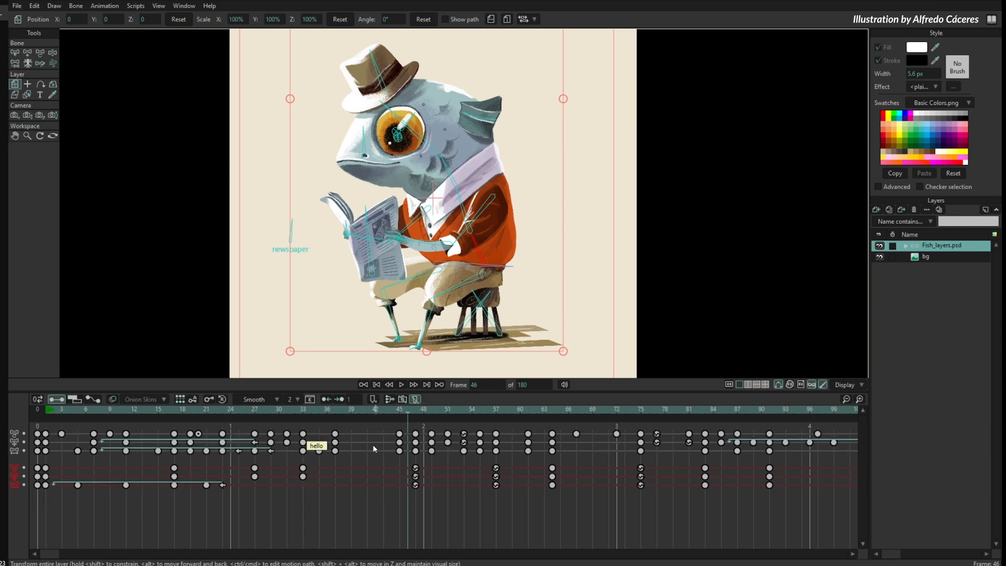
left_click_drag(151, 410, 351, 416)
left_click(415, 399)
left_click(415, 399)
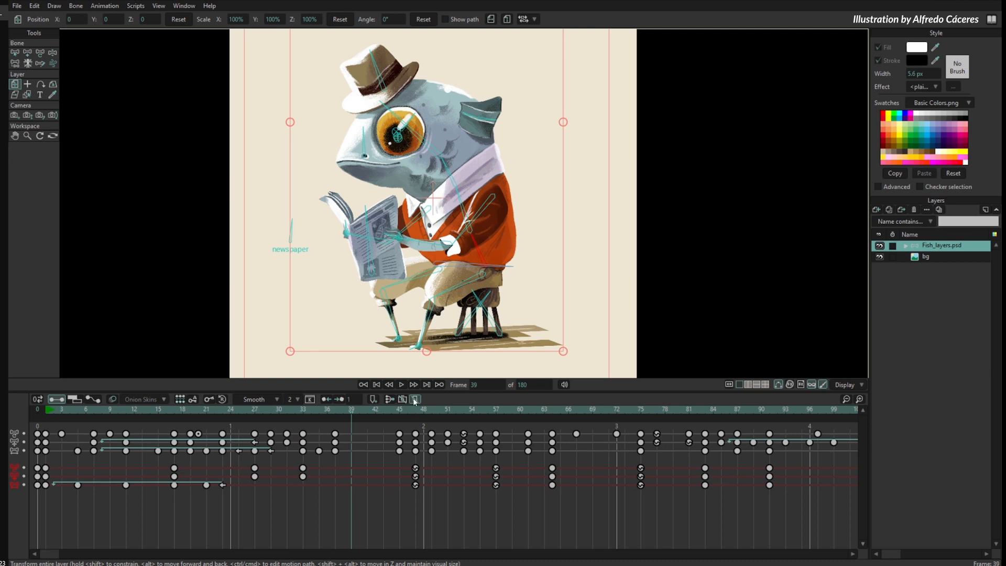
left_click(414, 399)
- Track the camera at frames 22 and 37 to create camera keyframes, ending at about X -0.15, Y 0.32
left_click_drag(352, 413, 212, 464)
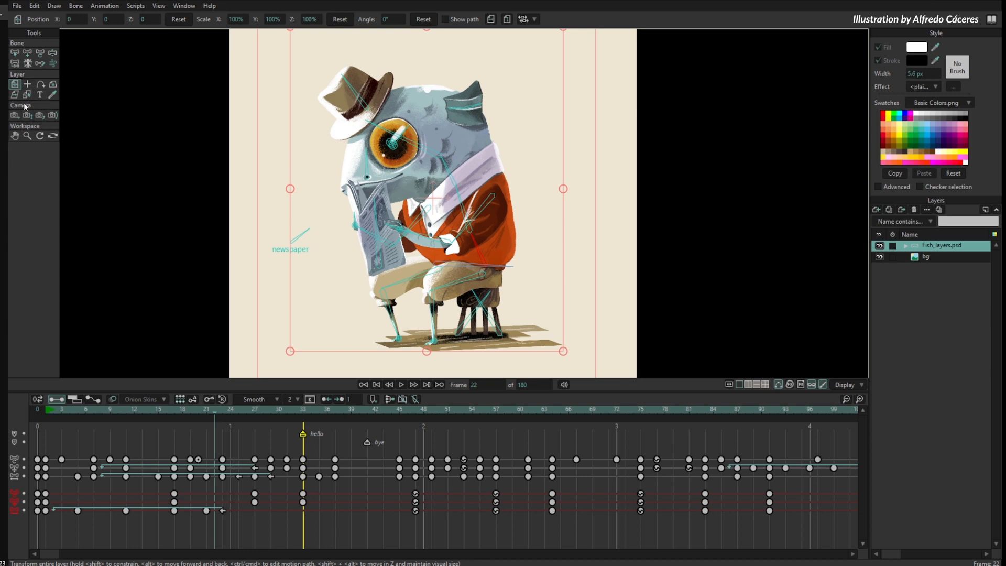
key("6")
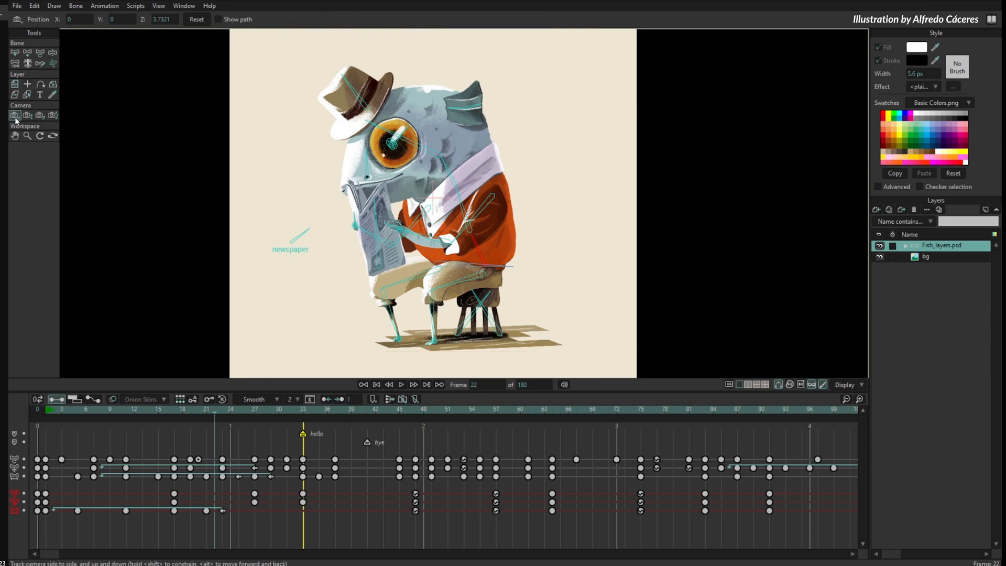
left_click_drag(454, 216, 455, 242)
left_click(305, 411)
left_click(335, 413)
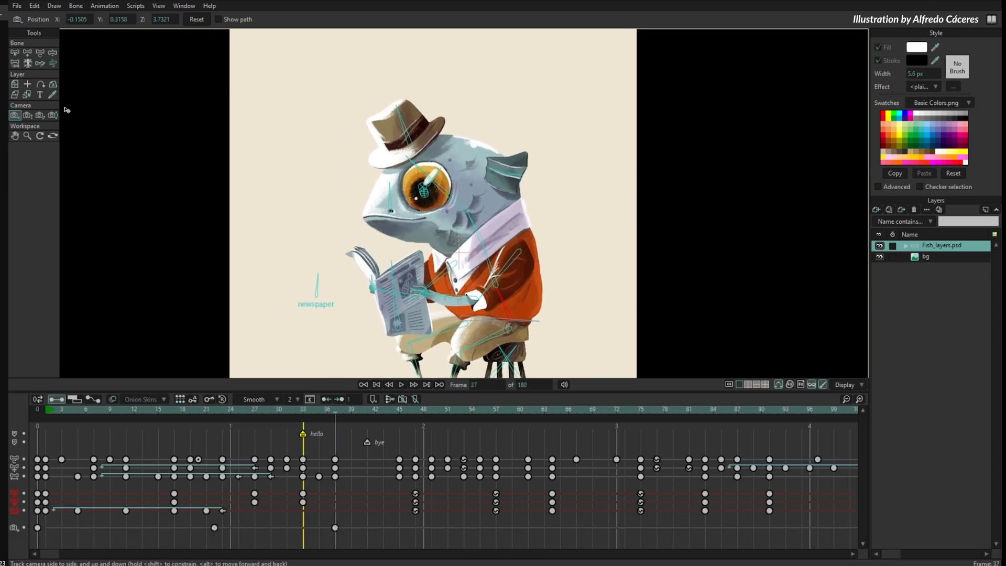
- Zoom the camera in to a field of view of about 9.3° at frame 37 and track it to about X -0.185, Y 0.4145
left_click(27, 114)
left_click_drag(471, 304, 472, 268)
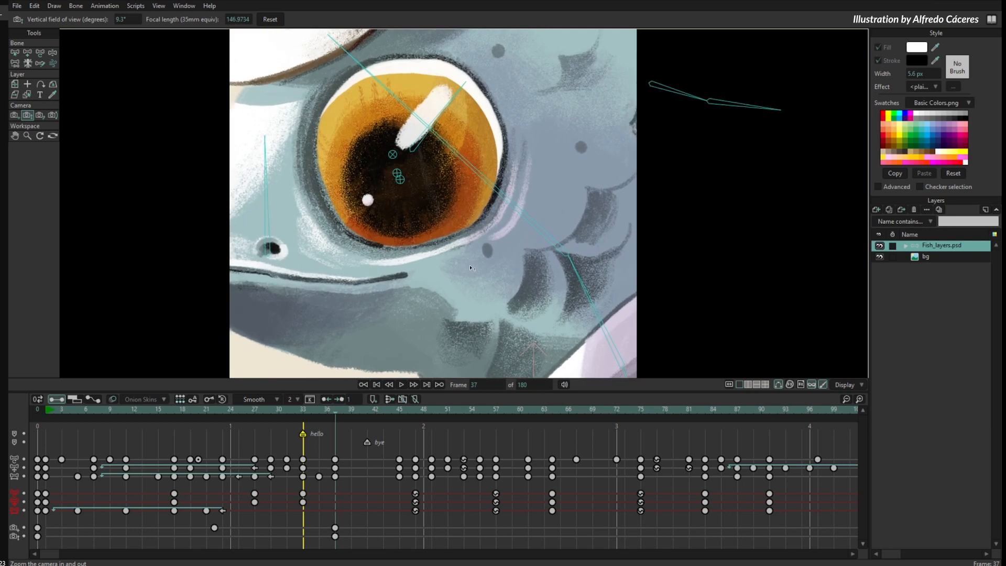
left_click(14, 115)
left_click_drag(471, 186, 574, 196)
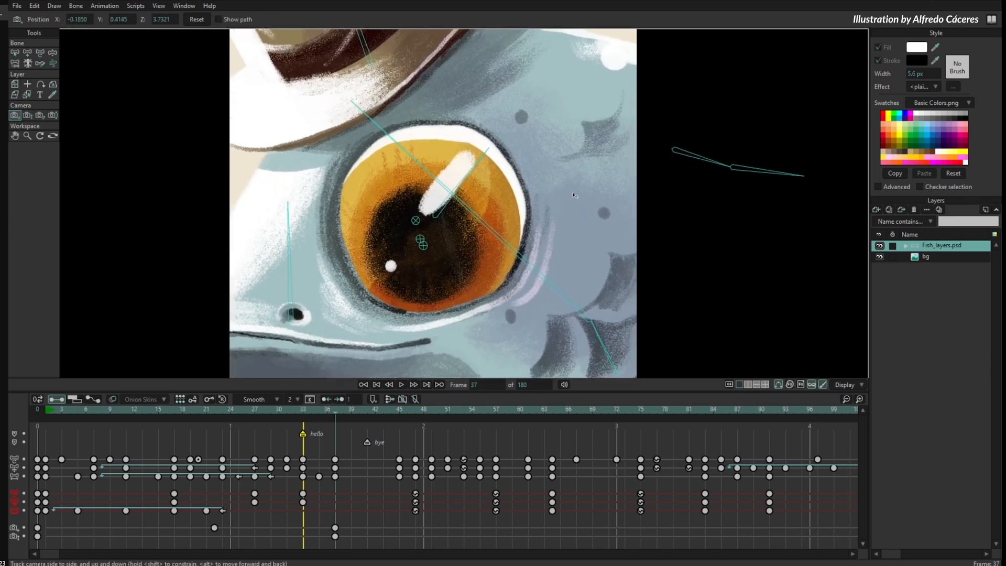
scroll(472, 235, "down", 2)
- Scrub the camera move to frame 23 and compare the camera keyframes on the bg and Fish_layers.psd layers
left_click_drag(90, 411, 223, 451)
left_click_drag(354, 525, 82, 530)
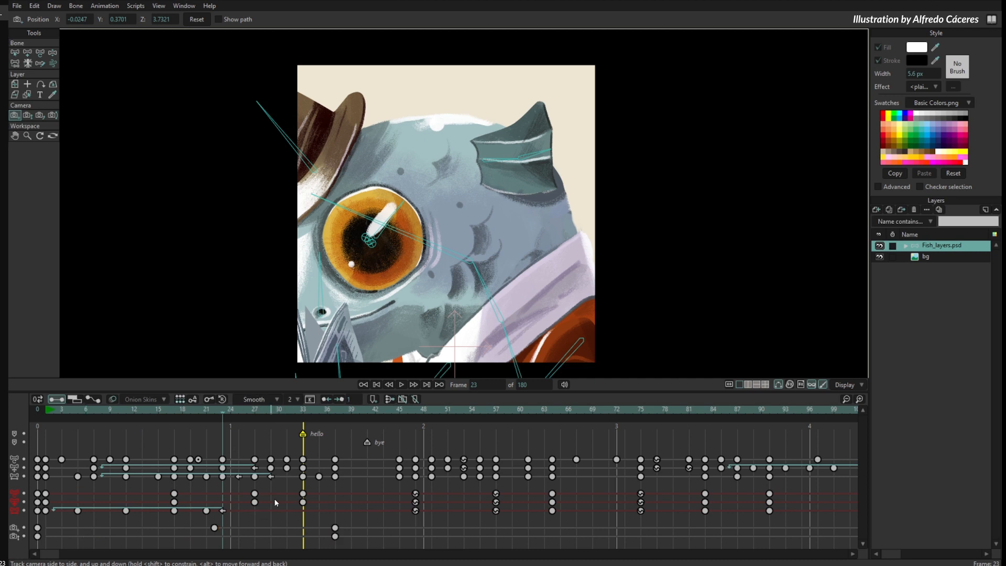
left_click(930, 256)
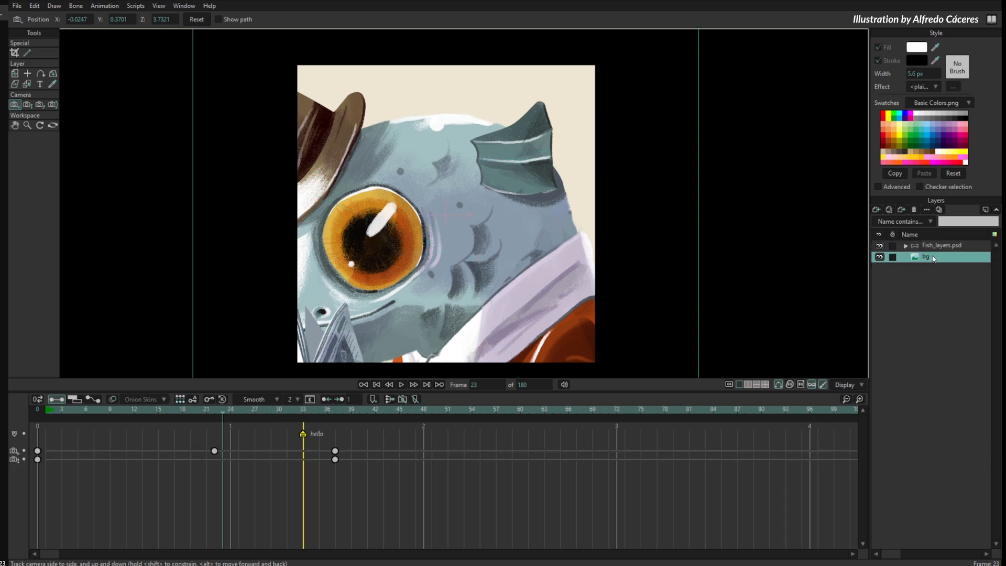
left_click(938, 251)
left_click(937, 256)
left_click_drag(157, 485, 294, 517)
left_click(934, 247)
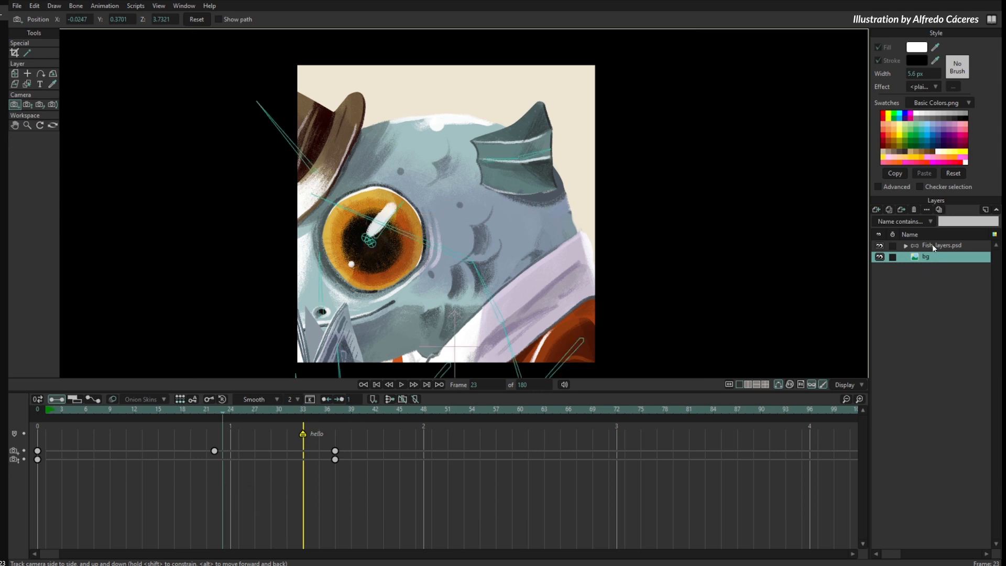
left_click(938, 260)
left_click(938, 250)
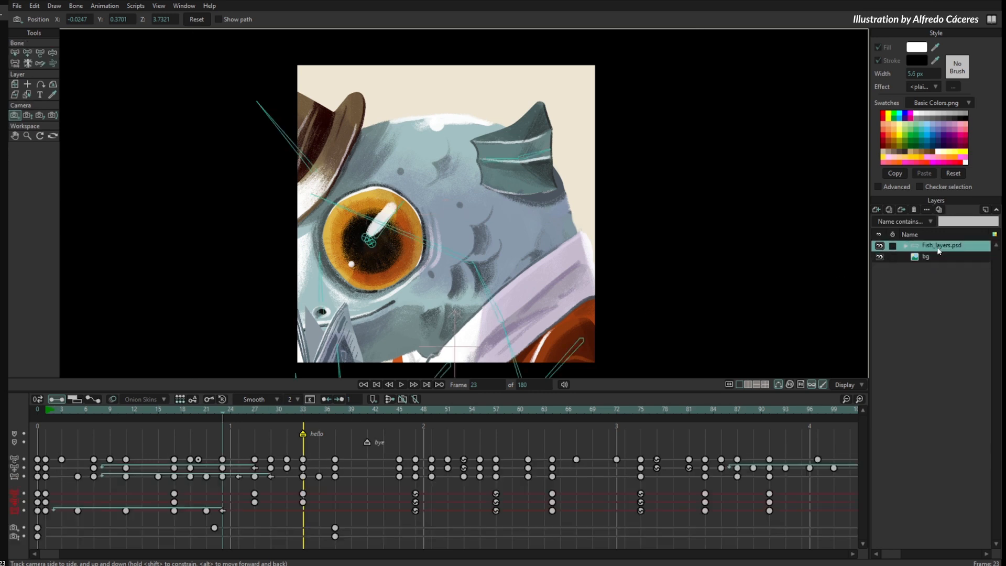
- Try shifting the Fish_layers.psd keys between frames 31 and 37, camera keys included, and deselect them
left_click_drag(352, 451, 283, 540)
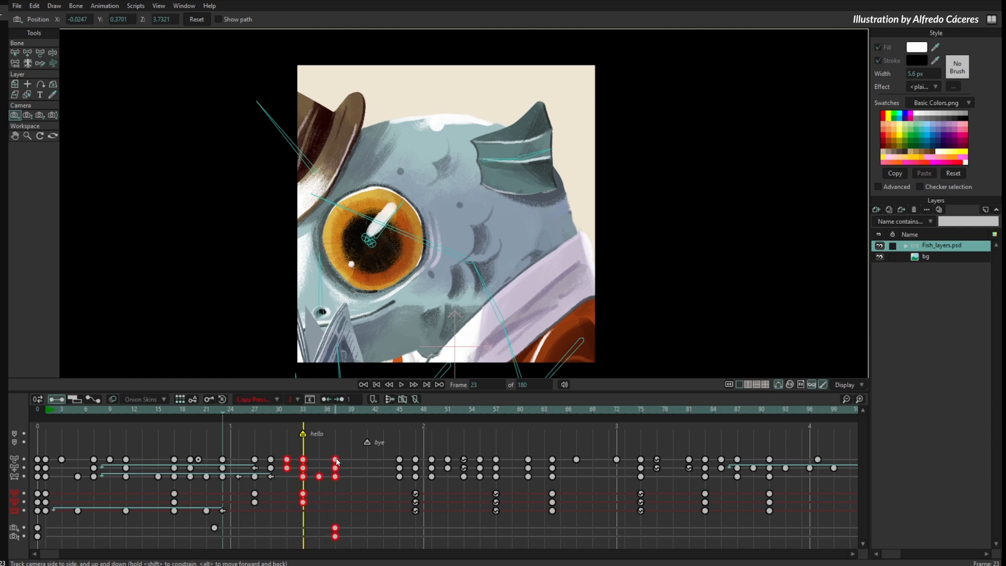
mouse_move(336, 460)
left_mouse_down()
mouse_move(370, 462)
mouse_move(338, 464)
left_mouse_up()
left_click(361, 504)
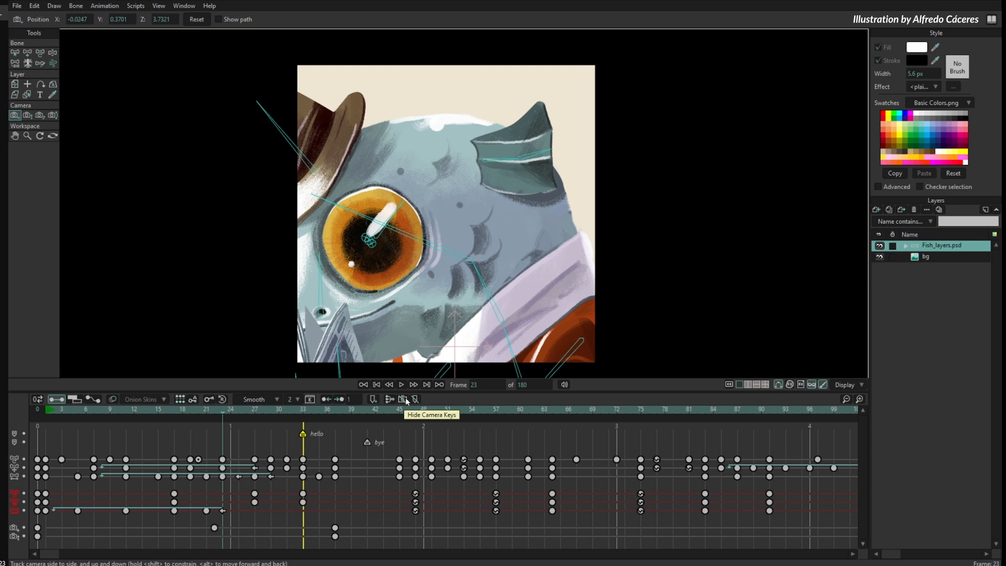
- Hide the camera keys, move the visible keys from frames 23 to 37 one frame later, and scrub to frame 34
left_click(404, 399)
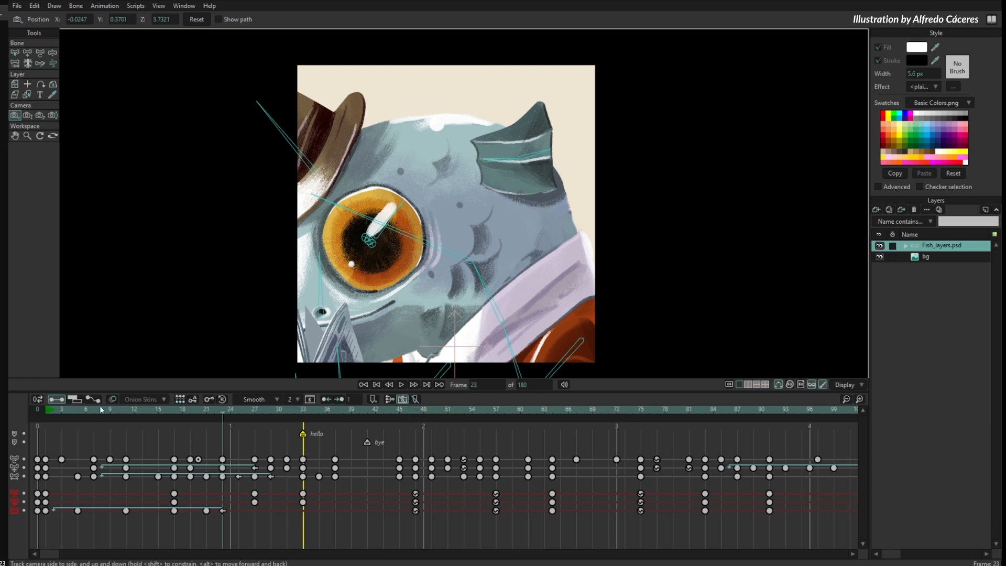
left_click_drag(103, 414, 306, 527)
left_click_drag(350, 453, 220, 516)
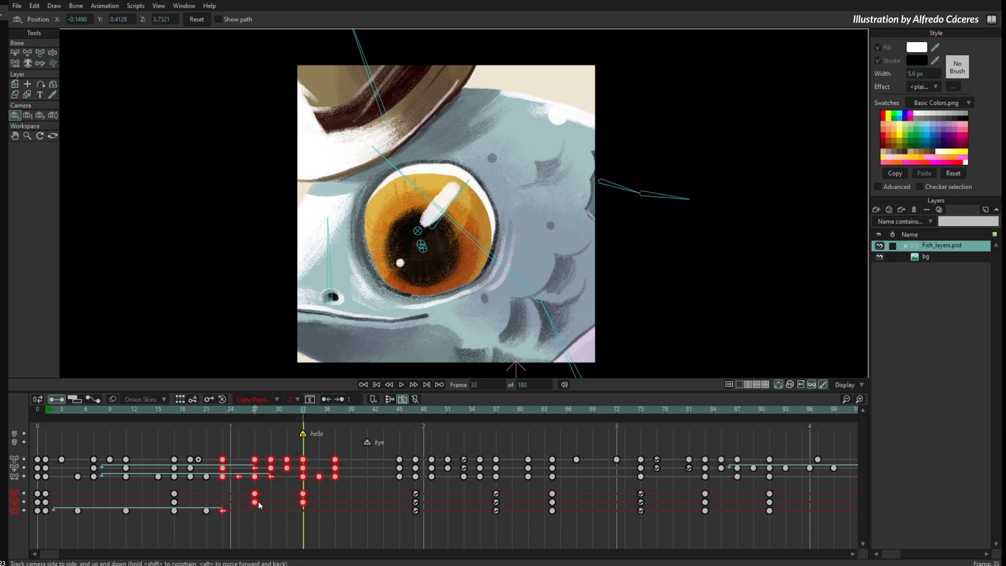
left_click_drag(338, 460, 337, 479)
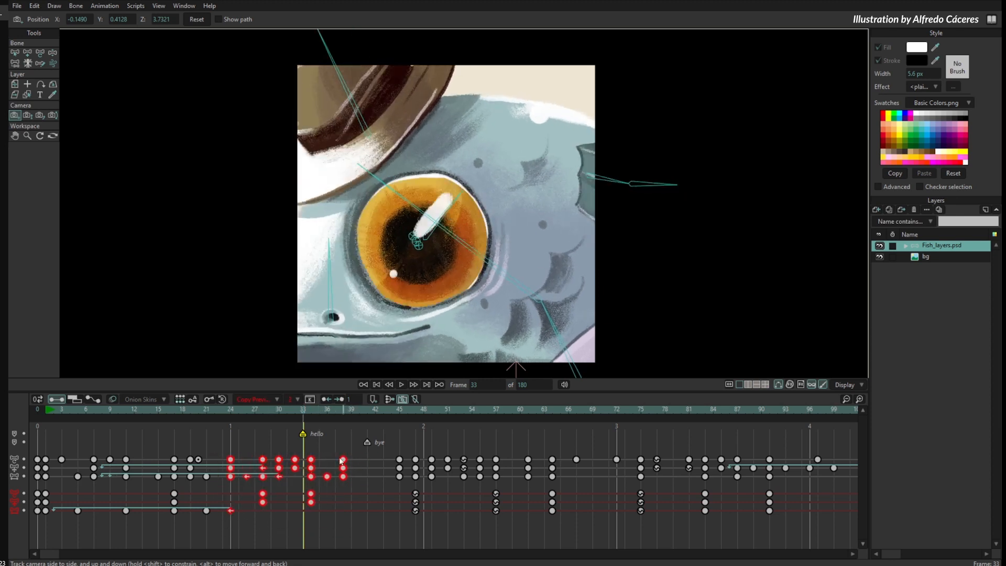
left_click_drag(232, 413, 311, 414)
- Hide the timeline markers, deselect the keys, and scrub around frame 34
left_click(415, 398)
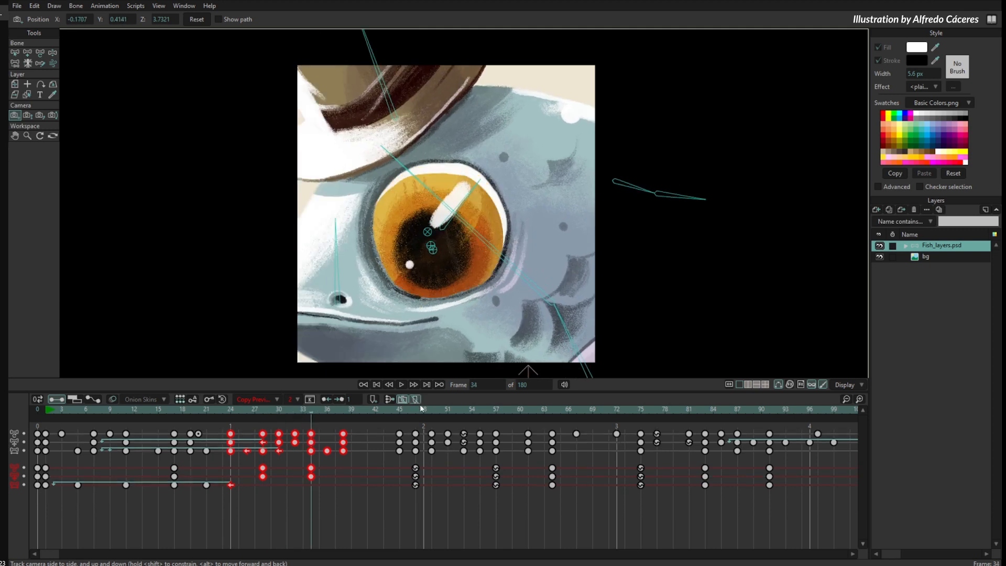
left_click(383, 482)
left_click(327, 413)
left_click_drag(317, 411, 312, 492)
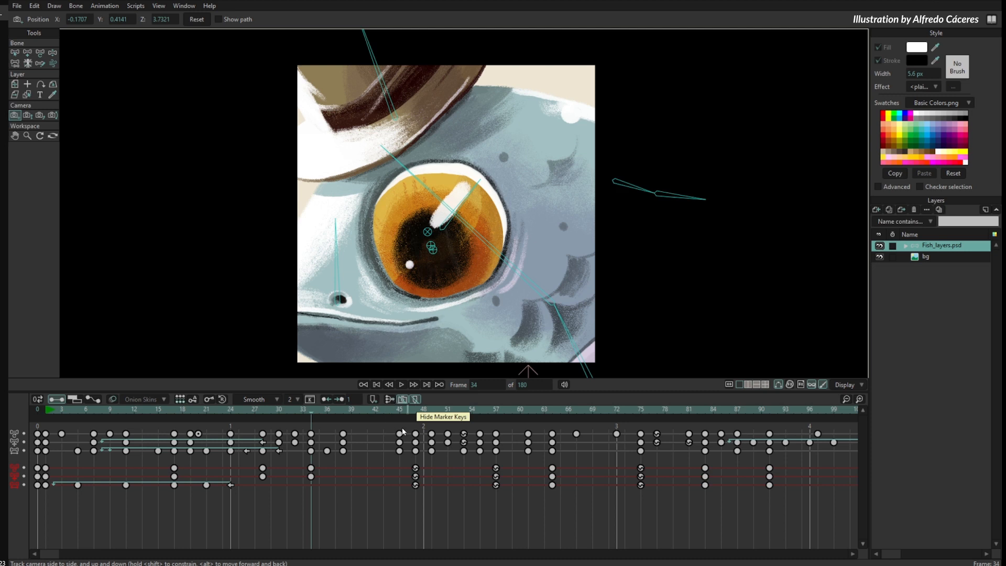
- Consolidate the layer channels, scrub to frame 42, and select and deselect the combined keys from frames 36 to 53
left_click(389, 401)
left_click(389, 402)
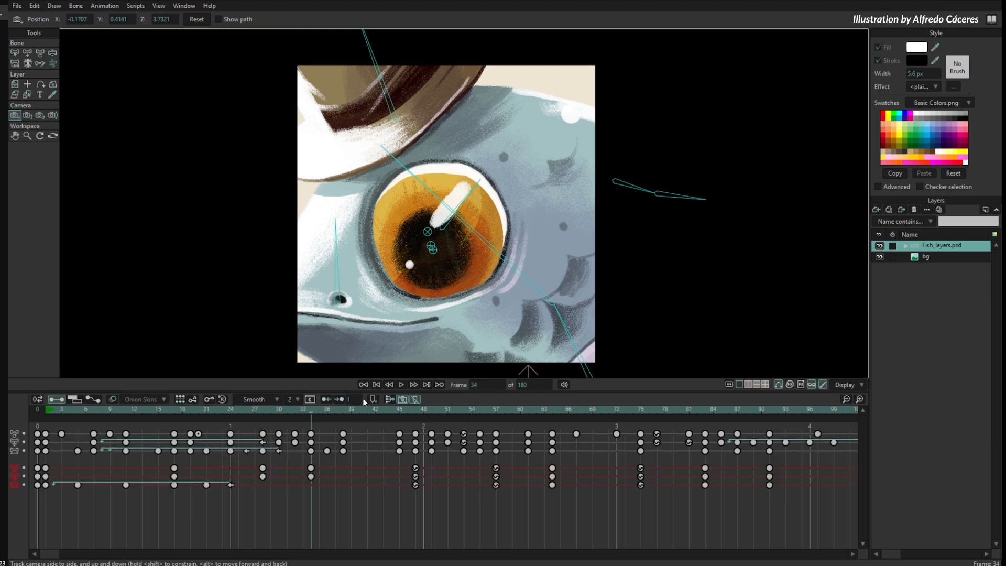
left_click(388, 400)
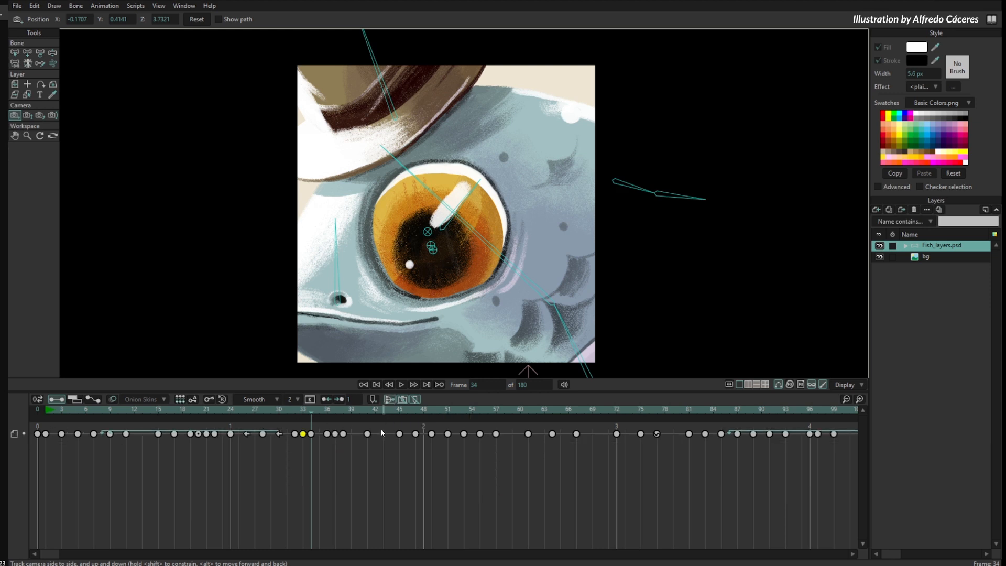
left_click(337, 414)
left_click_drag(338, 413, 393, 441)
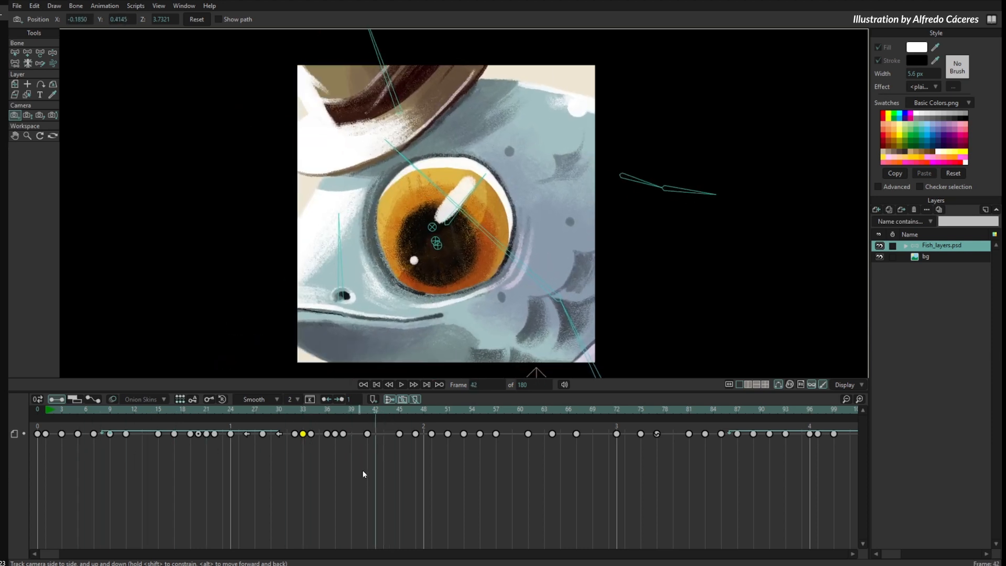
left_click_drag(324, 464, 469, 416)
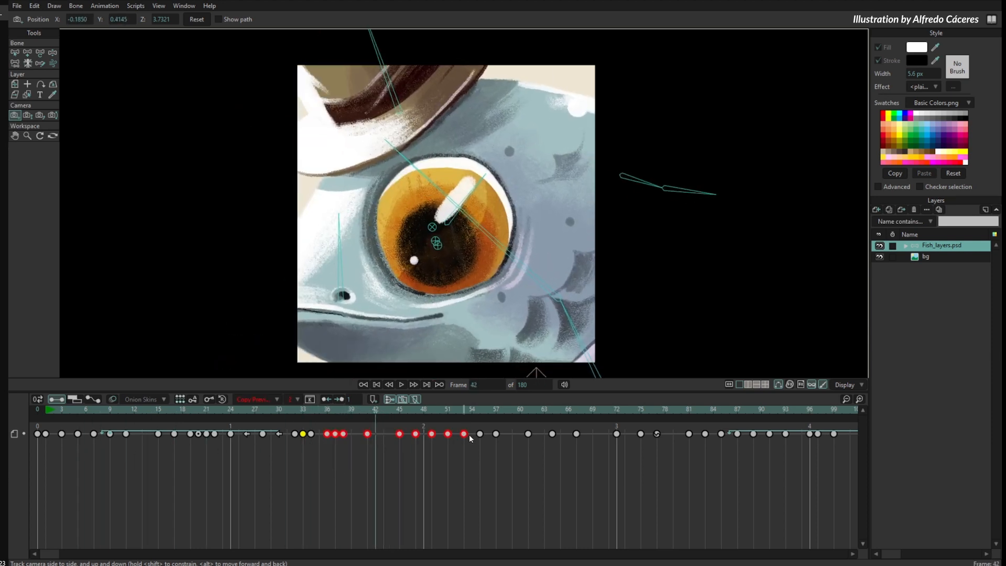
left_click(375, 474)
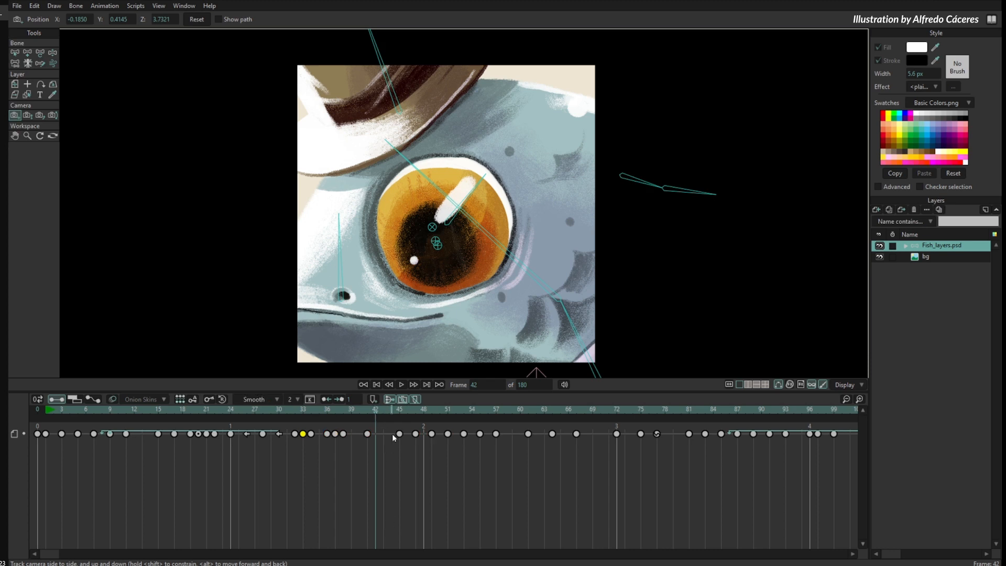
- Switch the consolidated layer channels off and on repeatedly to compare both displays, leaving the channels separate
left_click(390, 400)
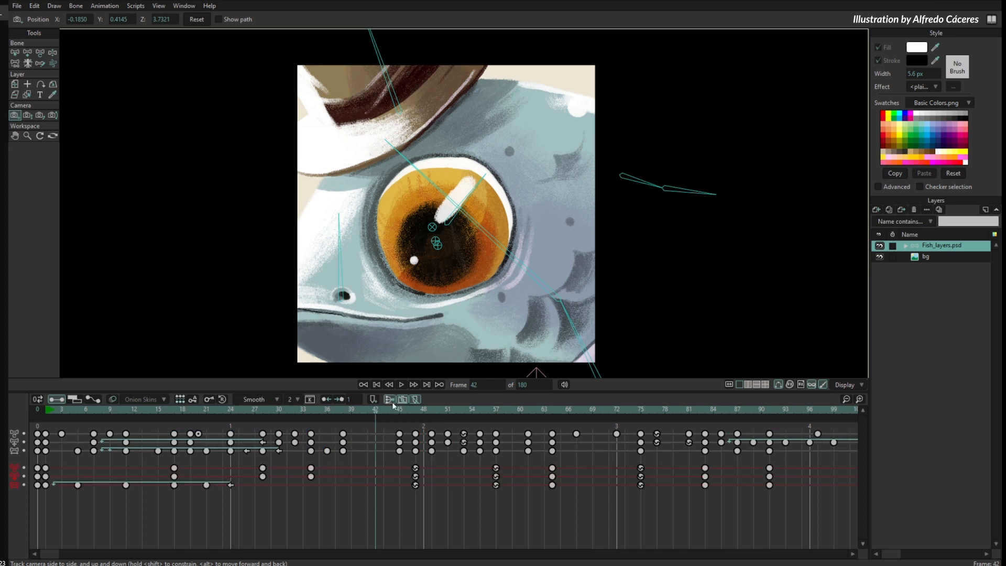
left_click(390, 400)
left_click(389, 400)
left_click(390, 401)
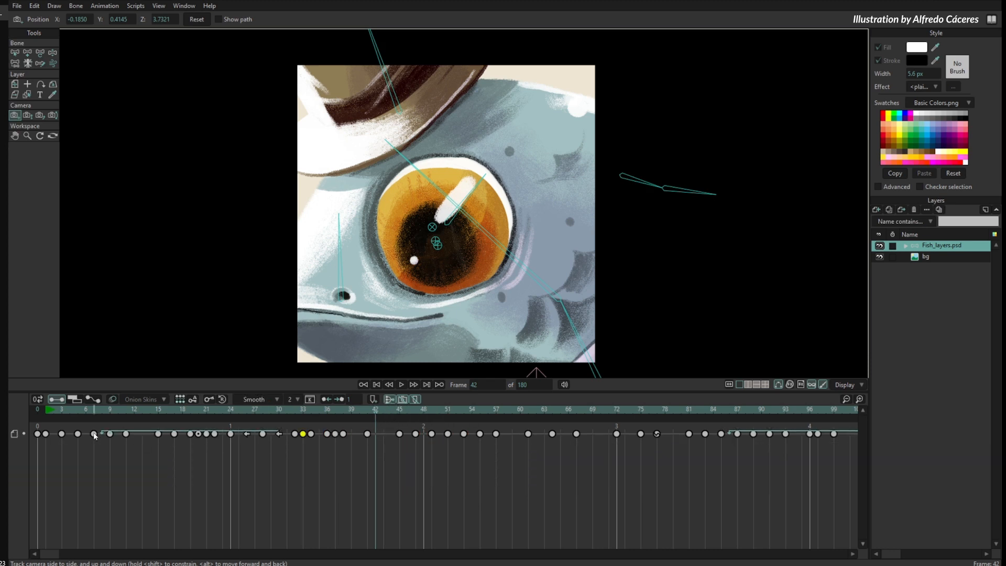
left_click(388, 401)
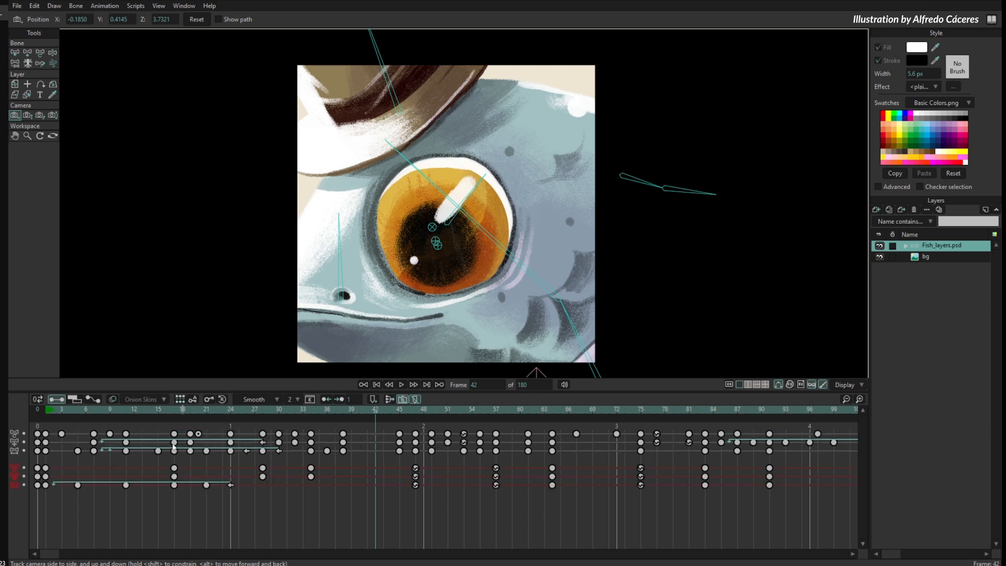
- Return to frame 0 and duplicate the Fish_layers.psd layer twice
left_click(34, 414)
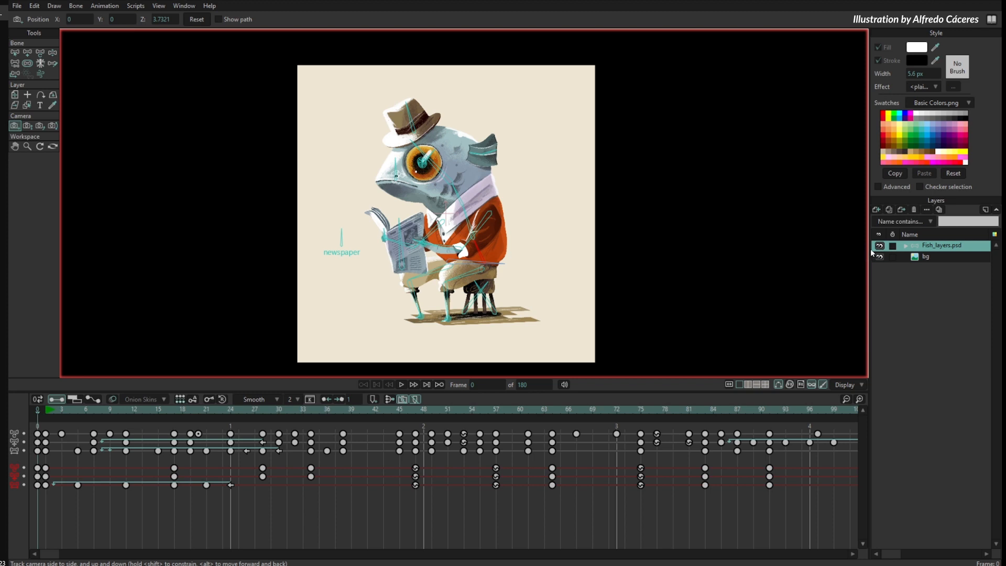
left_click(889, 210)
left_click(888, 210)
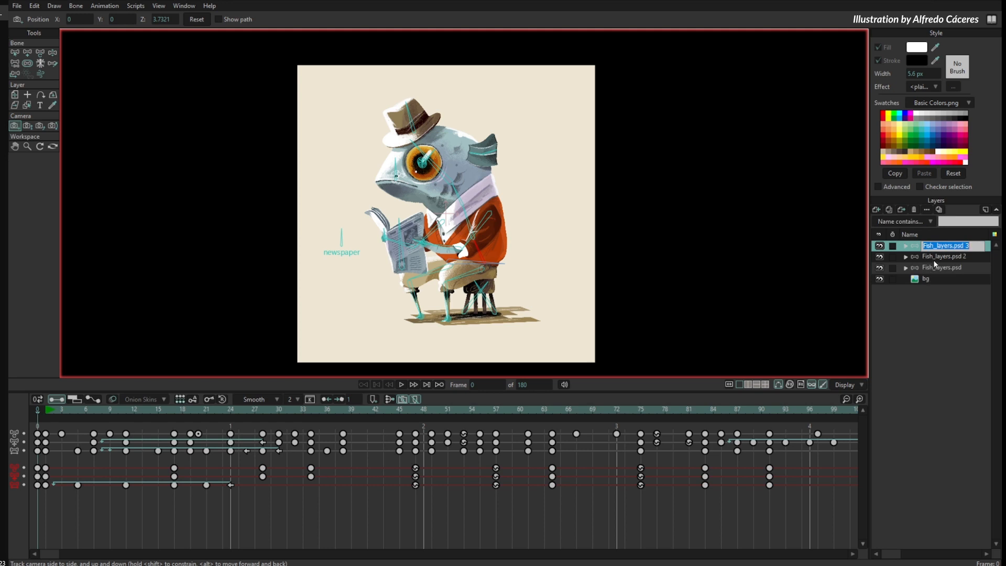
- Select all three fish layers together and look through their channels stacked in the timeline
left_click(935, 262, "shift")
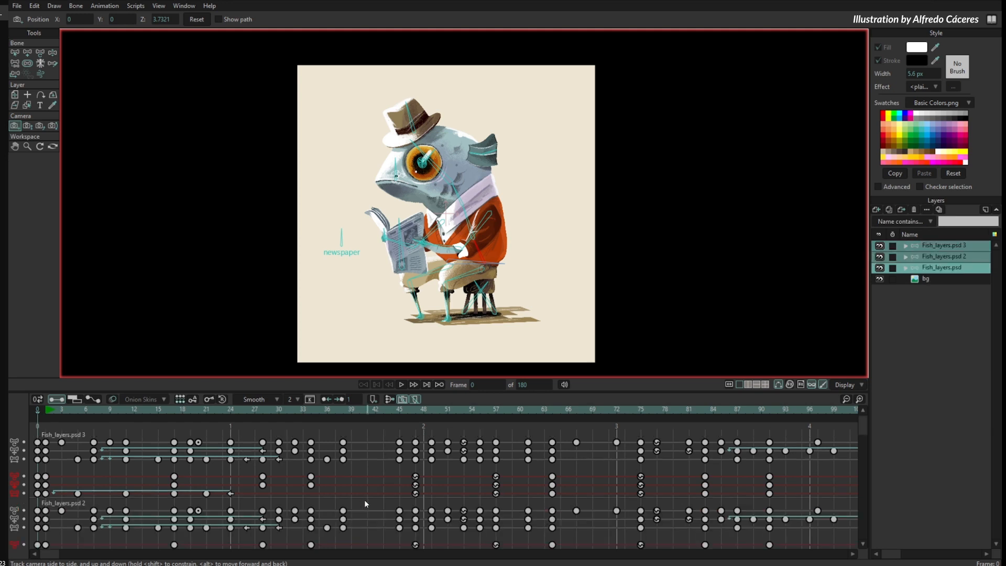
scroll(365, 504, "down", 3)
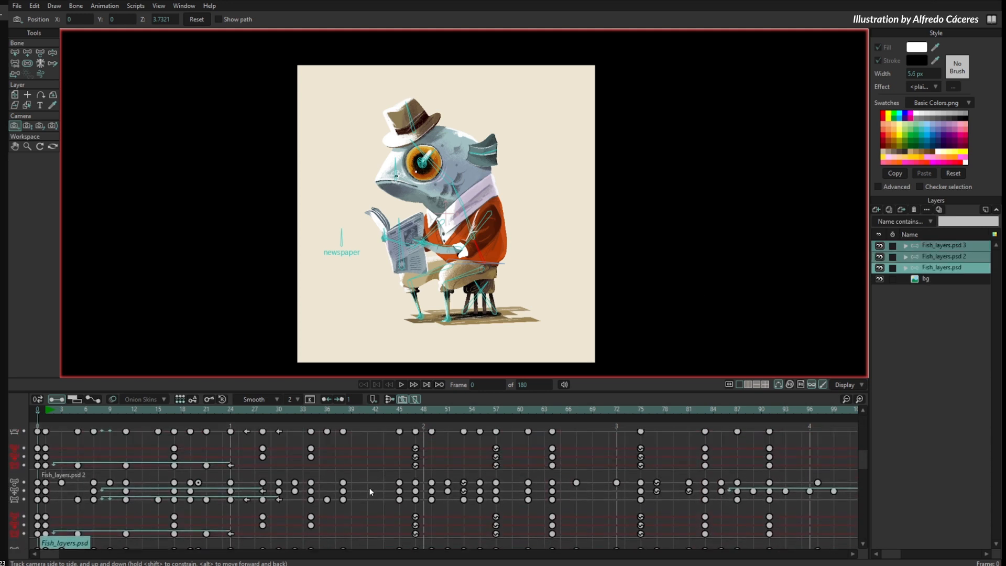
scroll(370, 492, "down", 2)
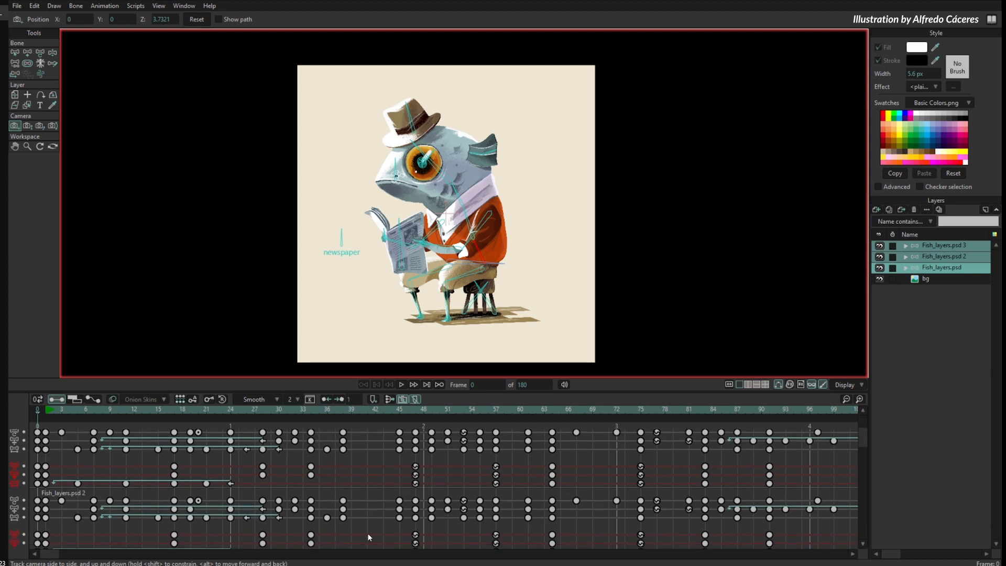
left_click(926, 245)
left_click(945, 264, "shift")
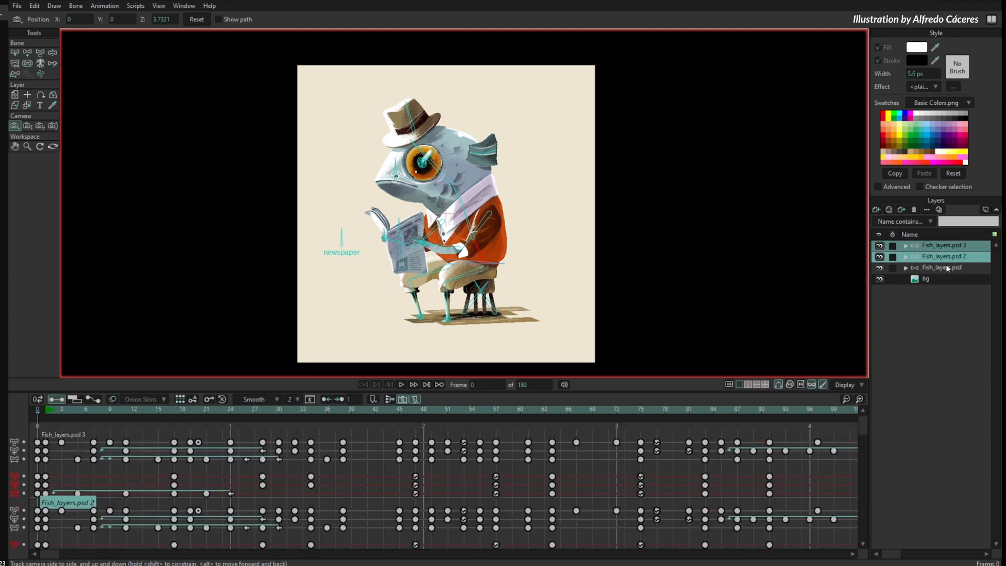
scroll(370, 511, "down", 3)
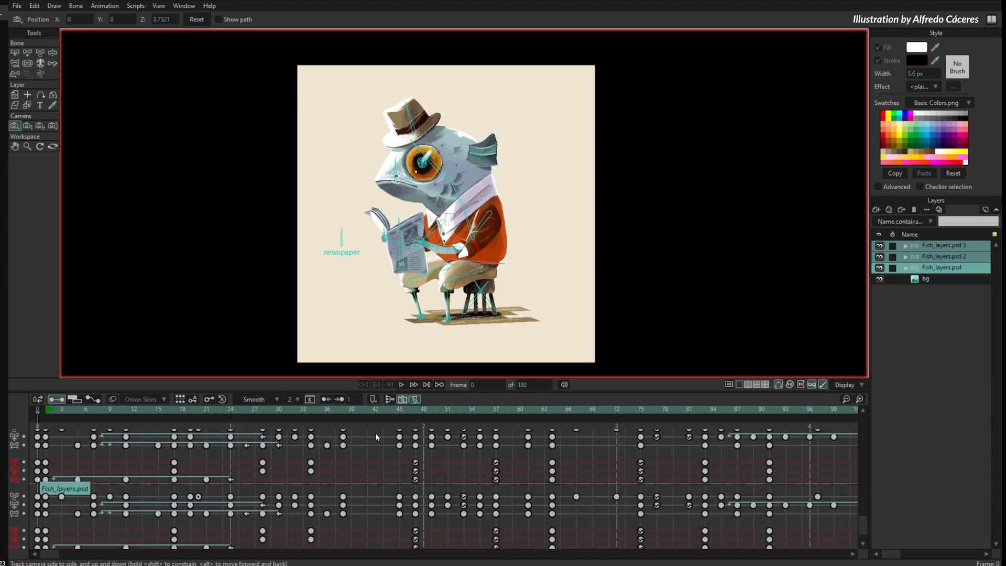
- Consolidate the channels of the three selected fish layers and scrub to frame 37
left_click_drag(368, 438, 369, 510)
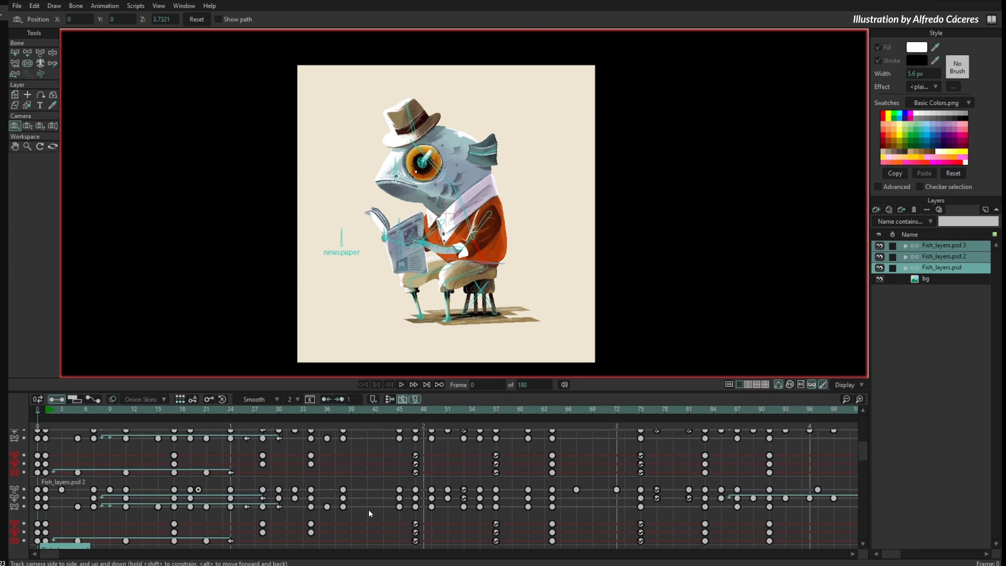
left_click(389, 400)
left_click_drag(245, 412, 337, 451)
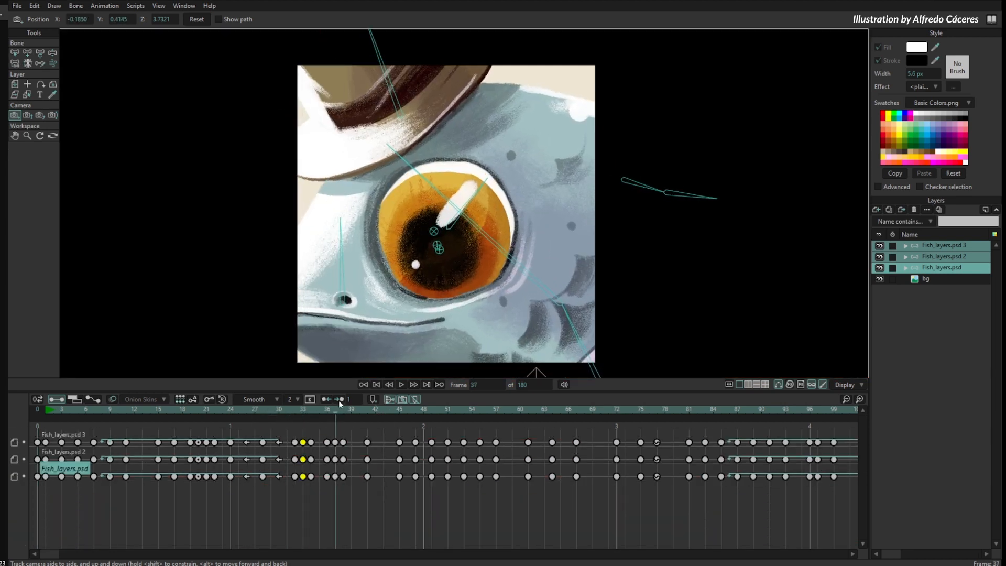
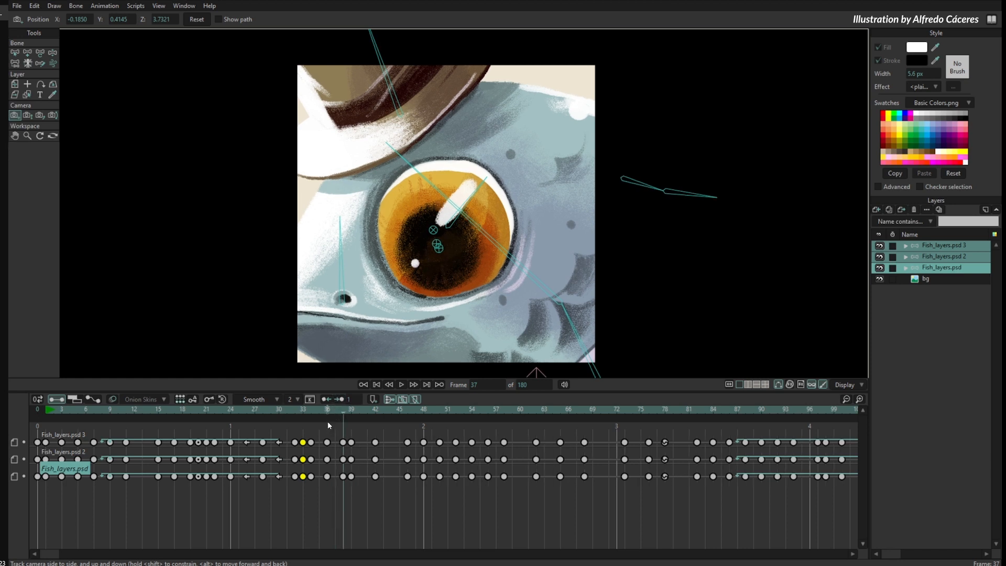
- Shift the keys between frames 34 and 42 one frame later on the three selected fish layers and scrub to frame 35
left_click_drag(338, 417, 336, 467)
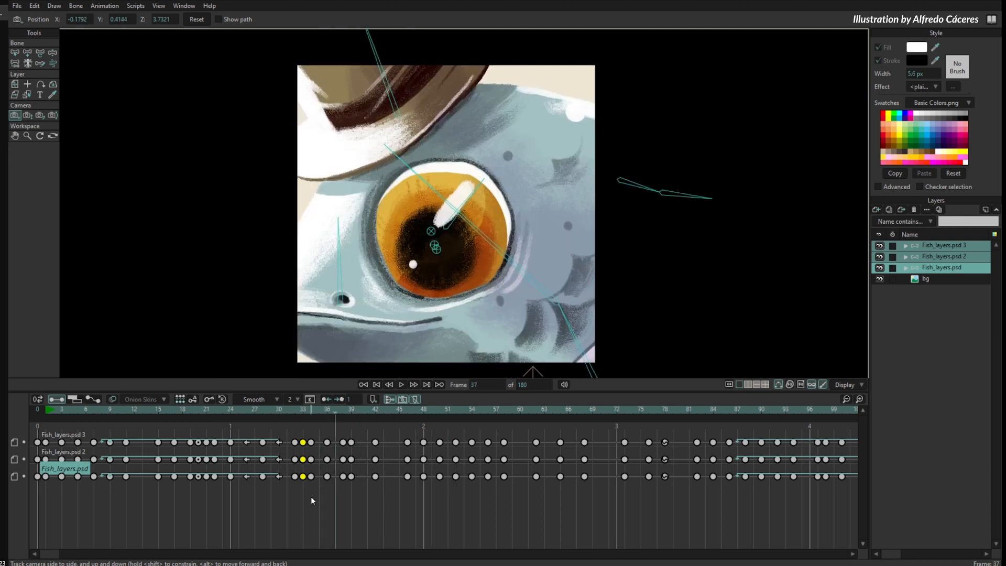
left_click_drag(311, 500, 383, 444)
left_click(368, 492)
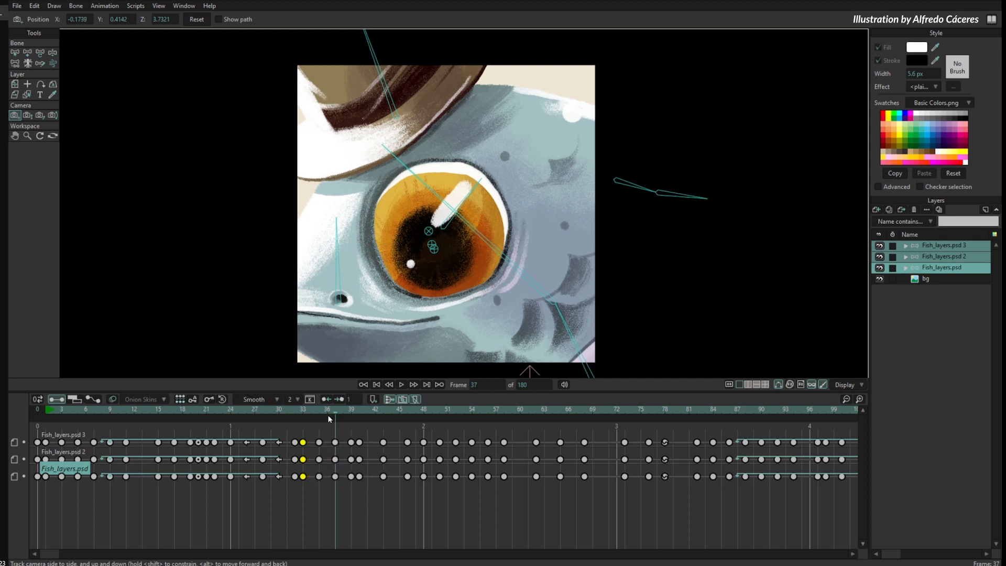
left_click_drag(330, 417, 320, 446)
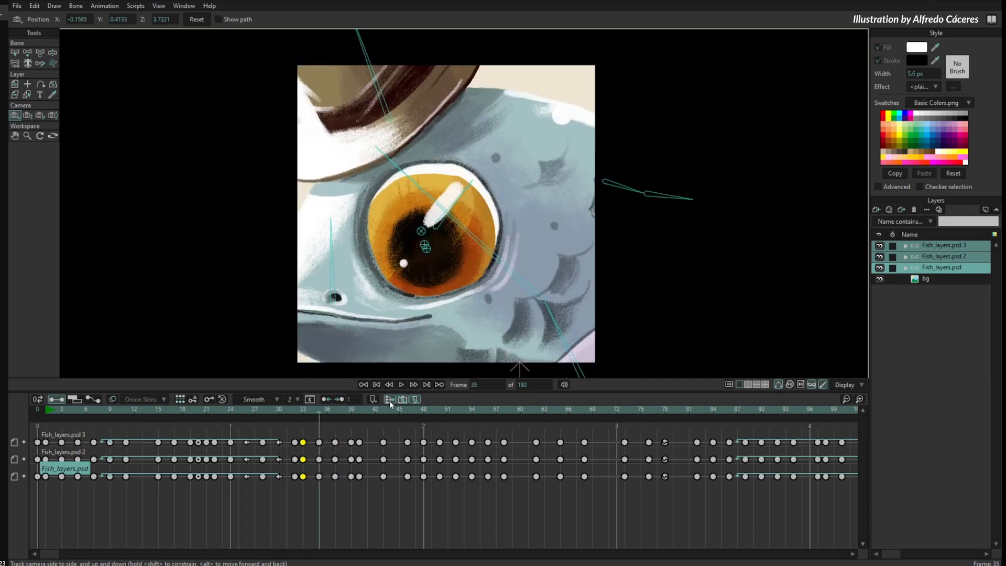
- Turn off channel consolidation, select only the Fish_layers.psd layer and scrub to frame 41
left_click(389, 400)
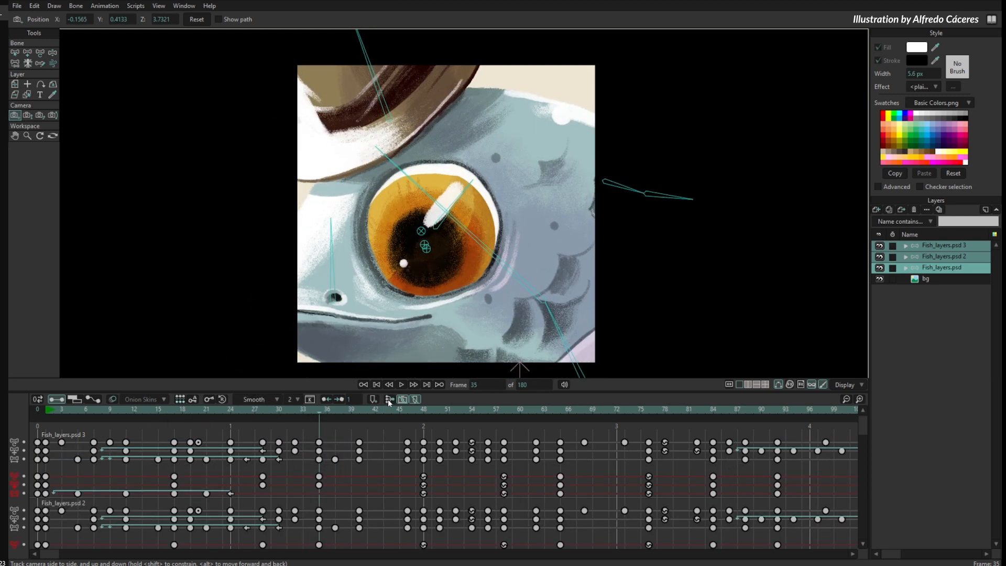
left_click(939, 268)
left_click_drag(311, 412, 271, 414)
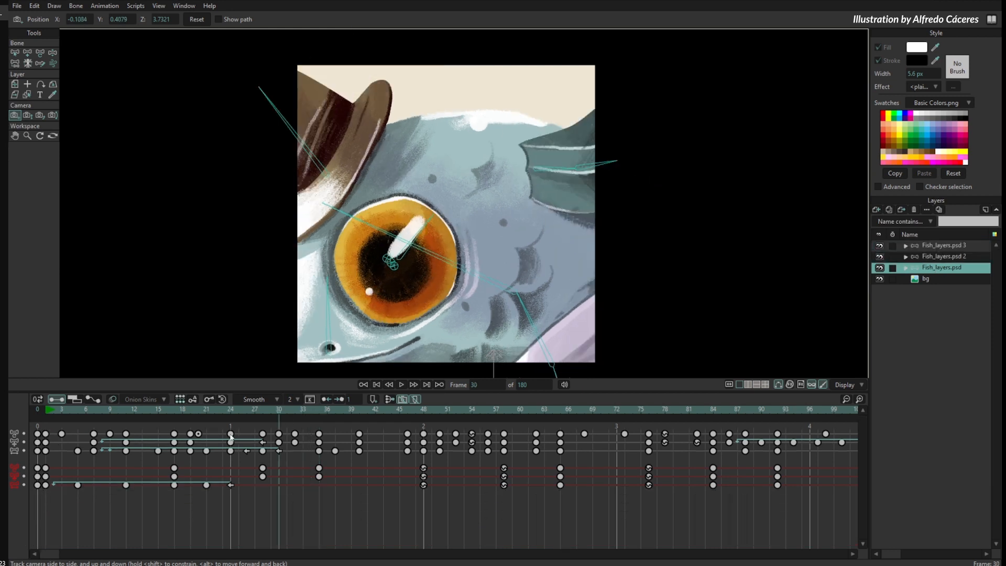
left_click_drag(313, 454, 366, 490)
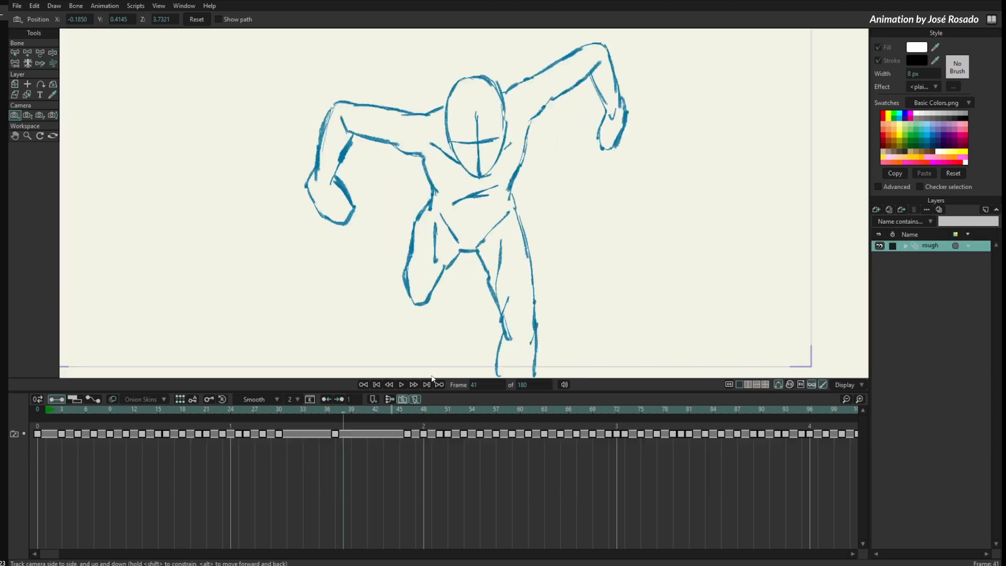
- Scrub the rough running-figure animation to frame 15 and bring its whole frame area into view
mouse_move(54, 407)
left_mouse_down()
mouse_move(168, 426)
mouse_move(175, 449)
mouse_move(128, 456)
mouse_move(166, 459)
mouse_move(159, 455)
left_mouse_up()
left_click_drag(758, 295, 778, 298)
scroll(774, 304, "down", 2)
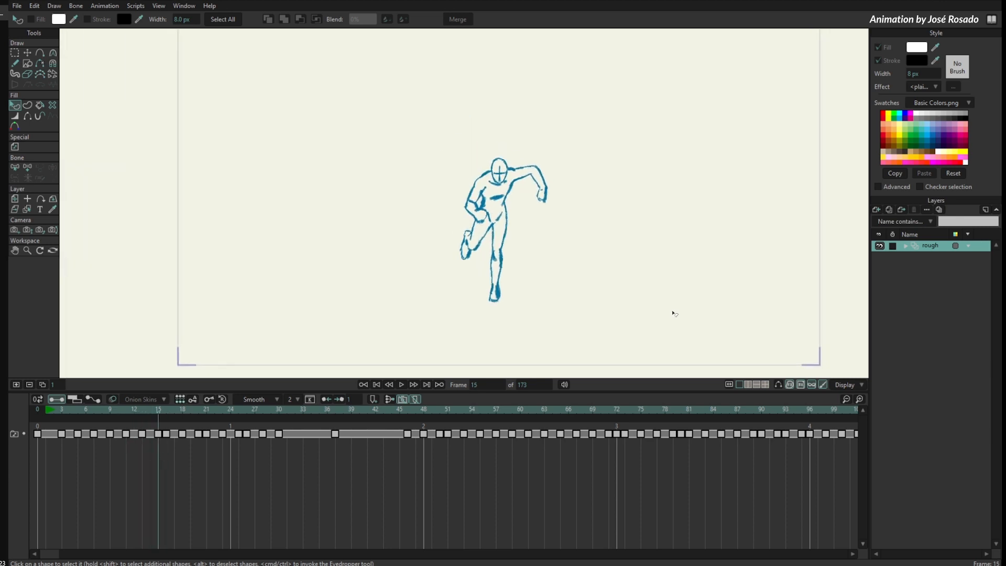
scroll(676, 311, "down", 2)
left_click_drag(689, 278, 653, 308)
scroll(671, 281, "down", 1)
left_click_drag(692, 255, 682, 227)
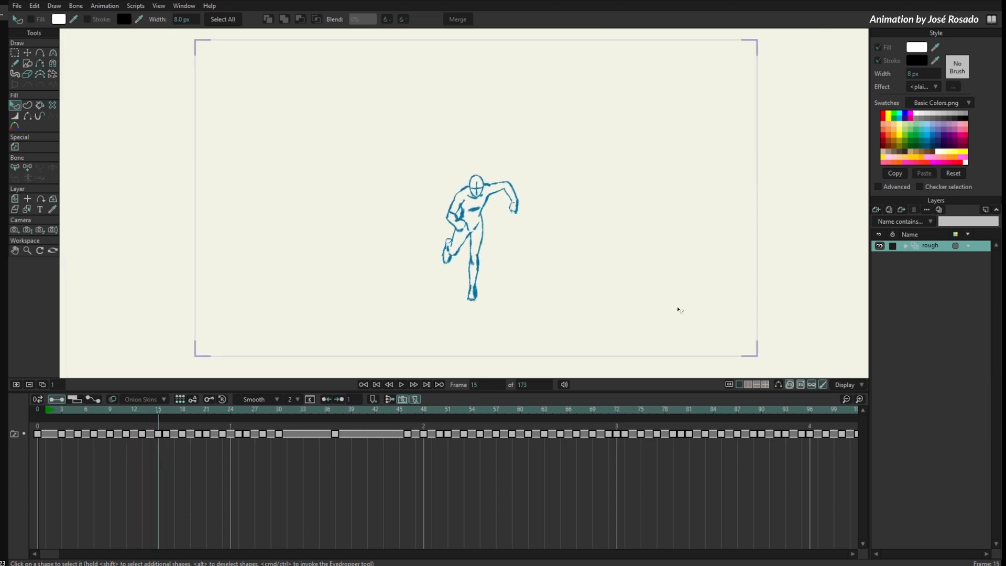
left_click_drag(733, 309, 721, 315)
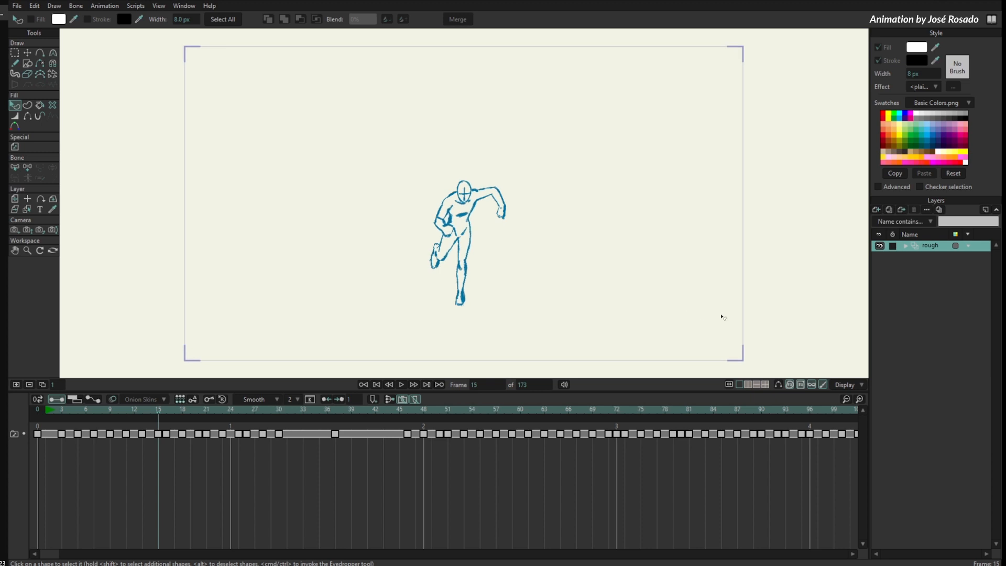
- Flip the canvas back and forth to compare the mirrored and normal running pose, leaving it unflipped
left_click(728, 385)
left_click(728, 385)
left_click(728, 385)
left_click(728, 385)
left_click(728, 384)
left_click(729, 385)
left_click(729, 384)
left_click(728, 384)
left_click(729, 385)
left_click(728, 385)
left_click(728, 384)
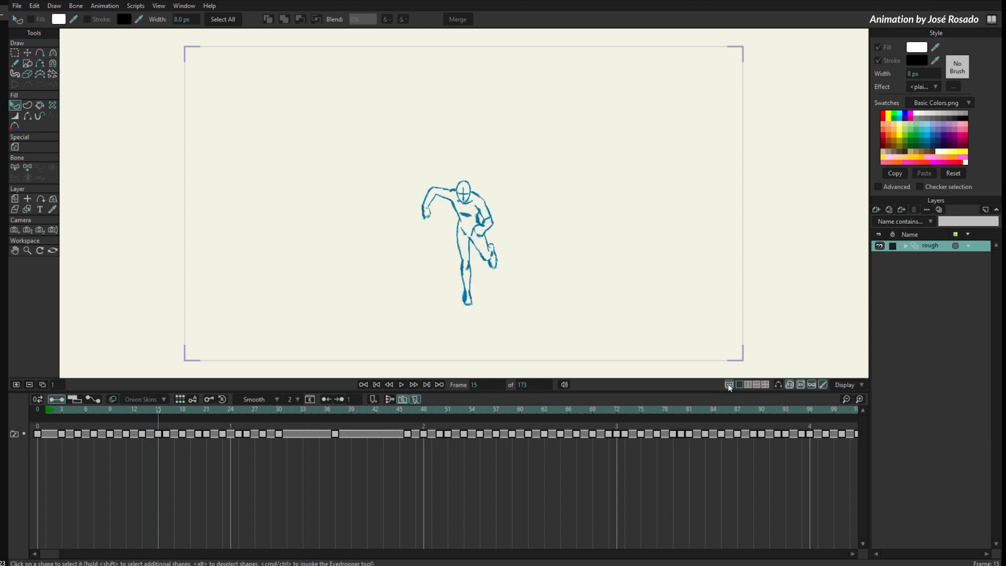
left_click(729, 385)
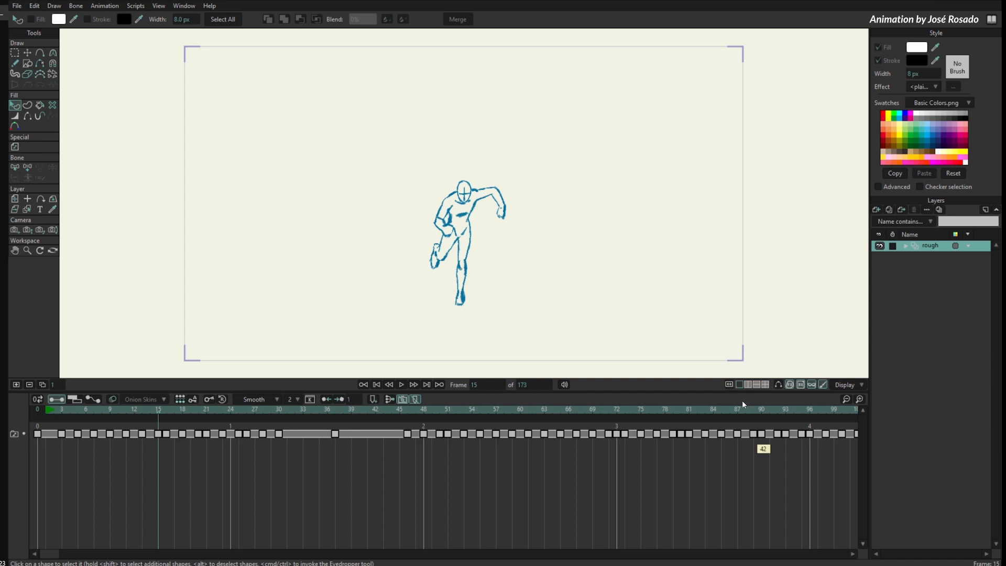
left_click(729, 385)
left_click(729, 384)
key("shift+h")
key("shift+h")
key("shift+h")
key("shift+h")
key("shift+h")
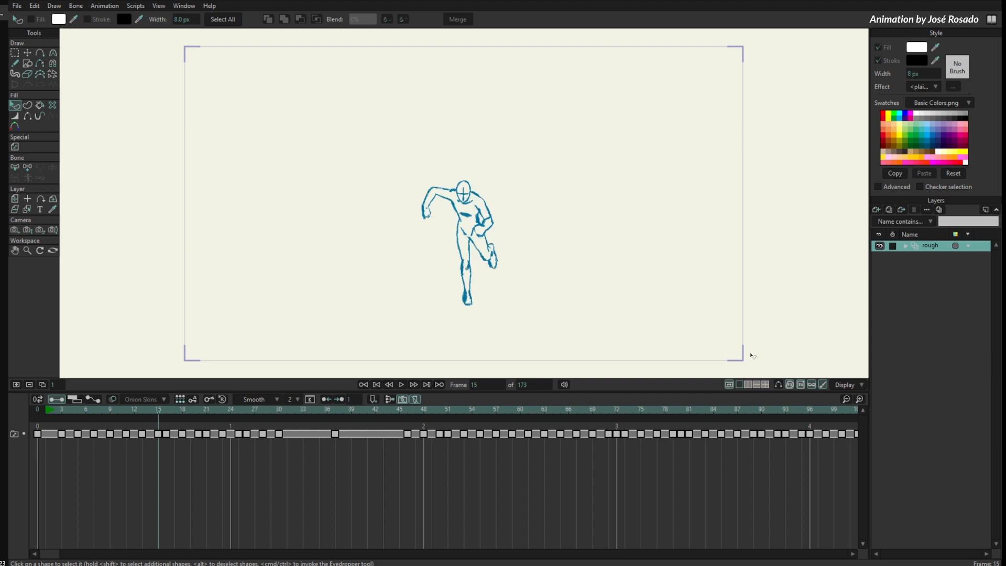
key("shift+h")
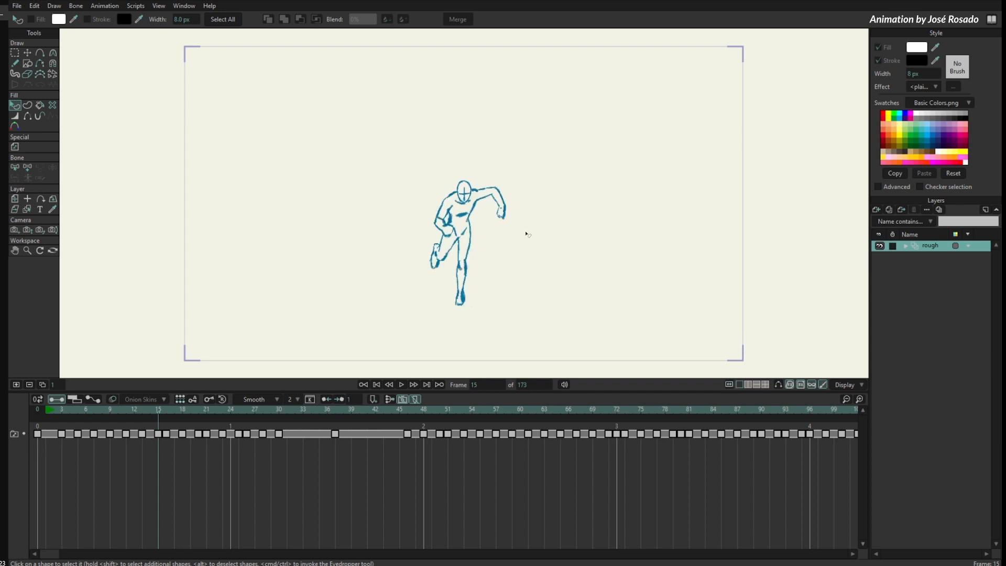
- Inspect the figure's head and shoulders close up while repeatedly flipping the canvas, leaving it mirrored
scroll(526, 233, "up", 10)
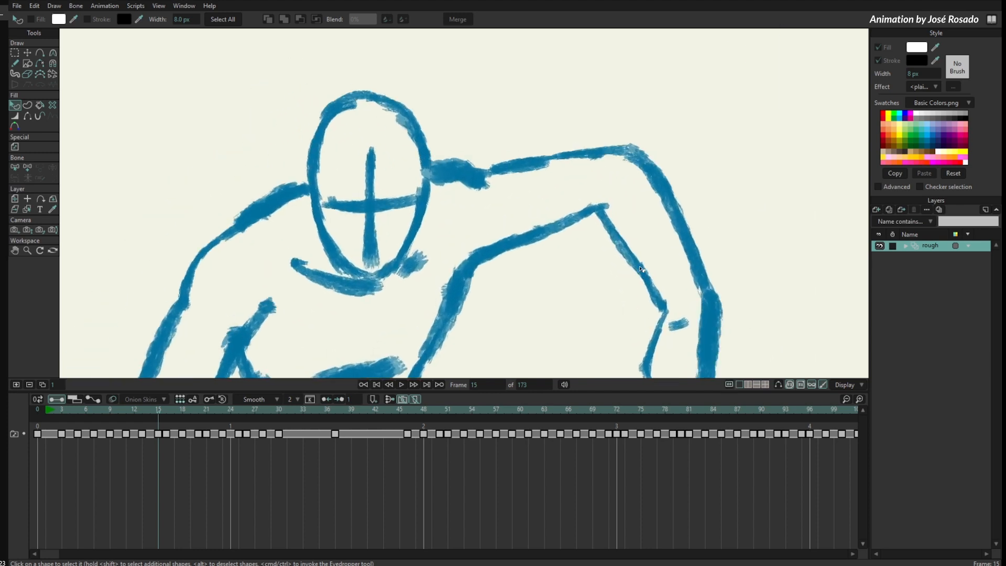
scroll(640, 269, "up", 5)
left_click_drag(635, 232, 637, 239)
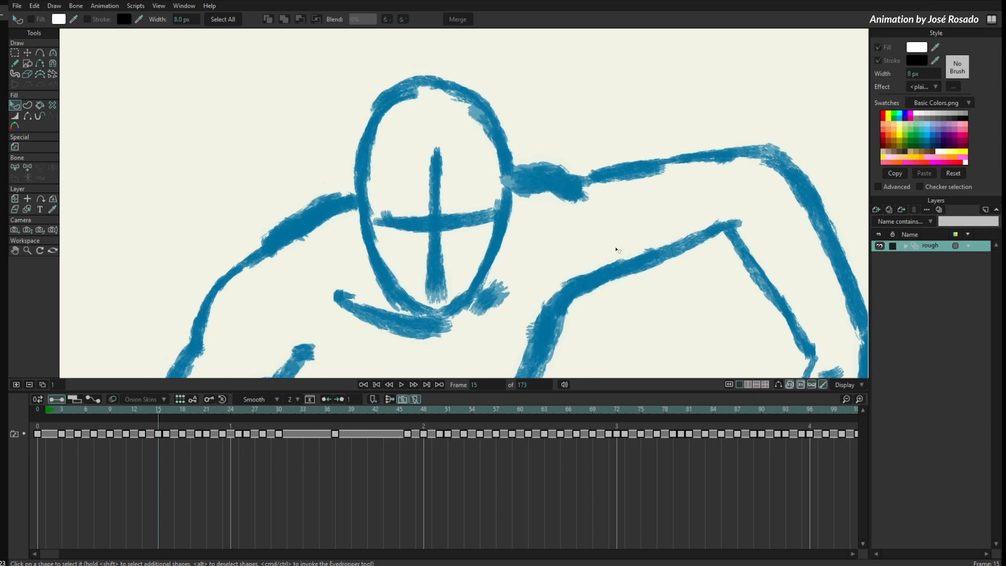
left_click_drag(582, 207, 591, 201)
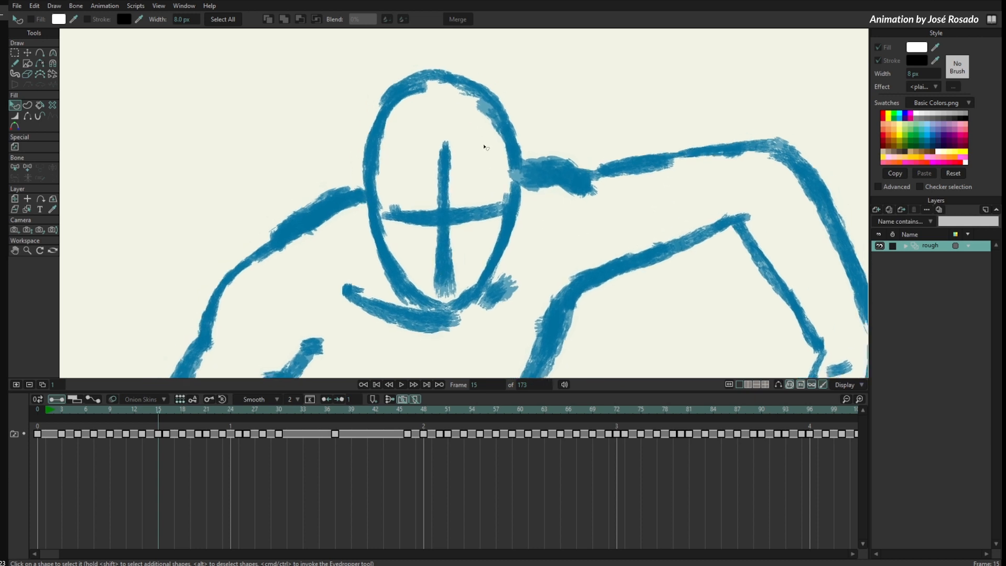
key("shift+h")
left_click_drag(700, 254, 663, 261)
key("shift+h")
key("shift+h")
key("shift+h")
key("shift+h")
key("shift+h")
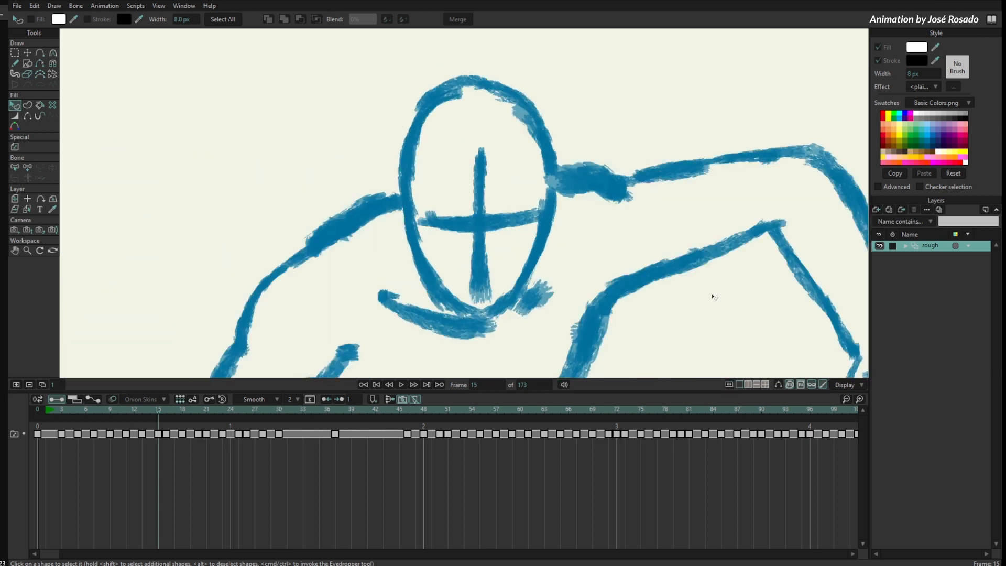
key("shift+h")
key("shift+h")
key("shift+h")
- Examine the figure's bent arm and hand close up while switching between the flipped and normal canvas
key("shift+h")
key("shift+h")
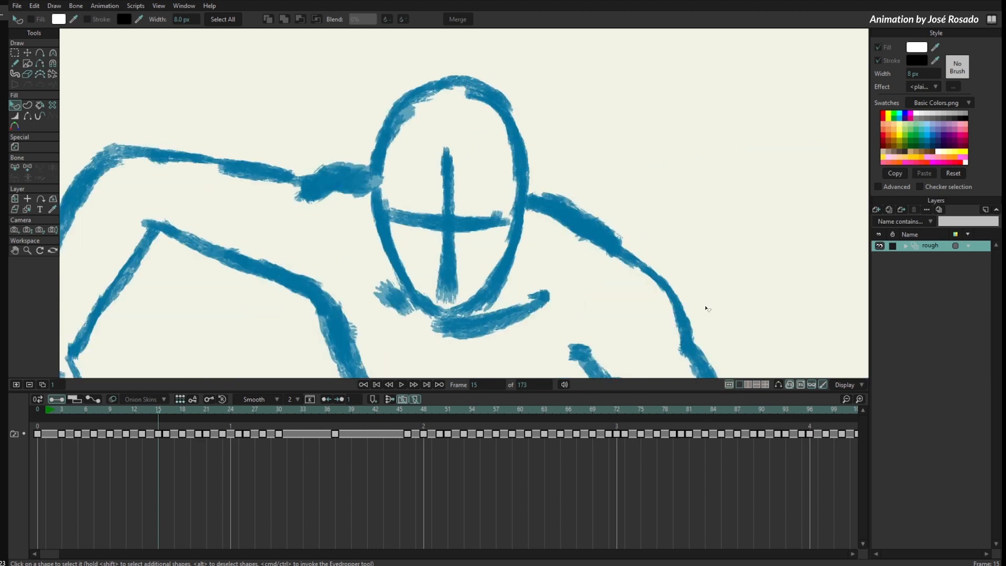
left_click_drag(115, 374, 403, 193)
left_click_drag(400, 235, 472, 218)
key("shift+h")
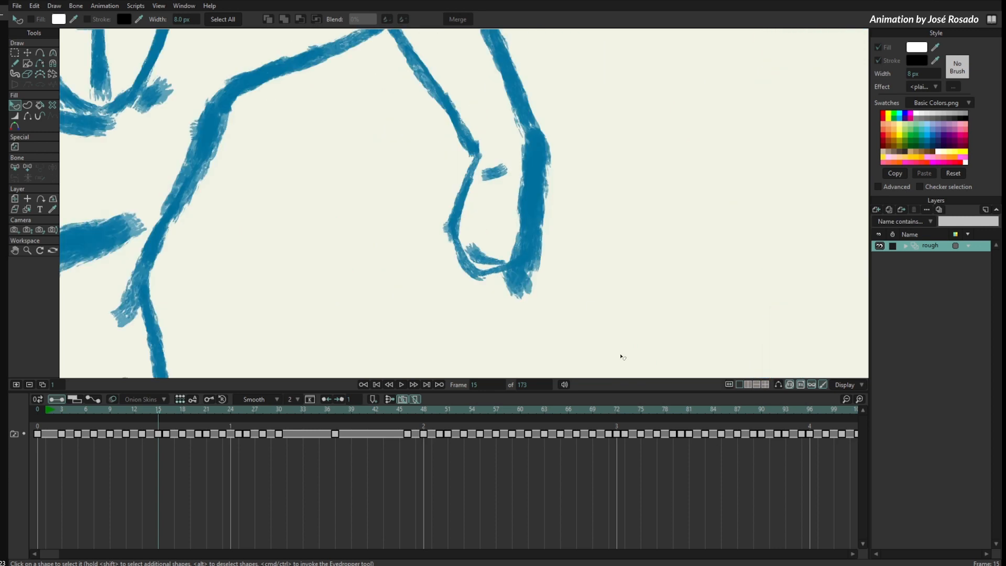
key("shift+h")
key("shift+h")
key("shift+h")
key("shift+h")
key("shift+h")
key("shift+h")
- Rotate the canvas view, compare the figure flipped and unflipped at that angle, and reset the view to its default
left_click_drag(714, 148, 694, 257)
scroll(624, 225, "down", 5)
left_click_drag(566, 300, 608, 101)
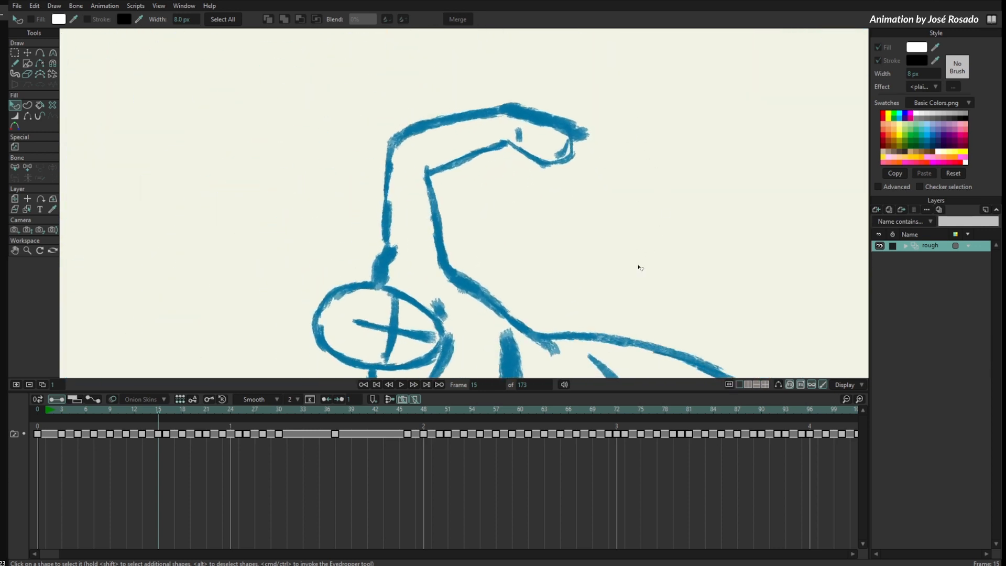
left_click_drag(639, 267, 654, 141)
scroll(485, 203, "up", 4)
left_click_drag(582, 246, 796, 307)
key("shift+h")
key("shift+h")
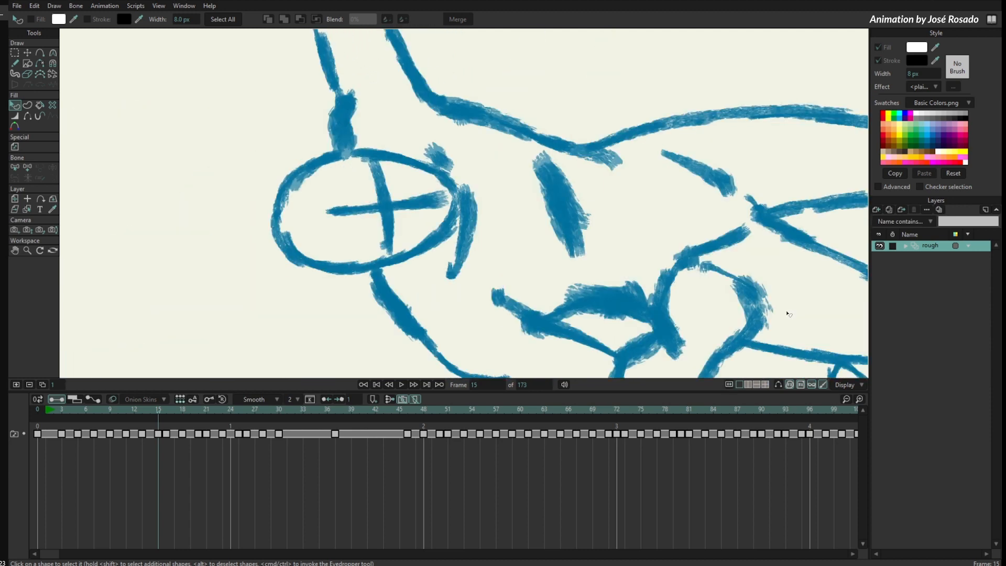
key("shift+h")
key("shift+h")
key("shift+h")
key("shift+h")
key("shift+h")
key("shift+h")
key("shift+h")
key("shift+h")
key("shift+h")
key("shift+h")
key("Home")
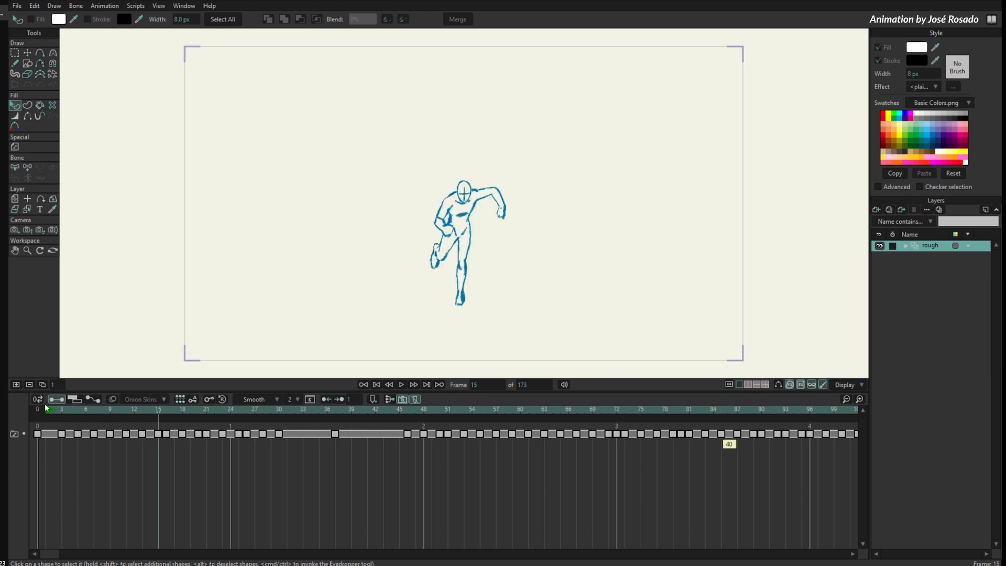
- Scrub through the early frames of the rough running animation to review the figure's motion
left_click_drag(47, 414, 247, 493)
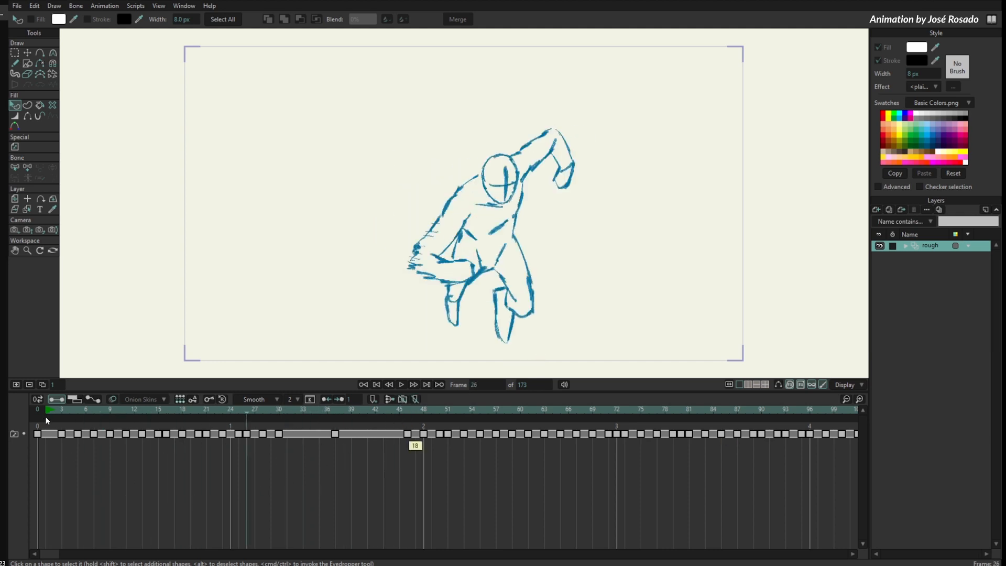
left_click_drag(62, 413, 64, 458)
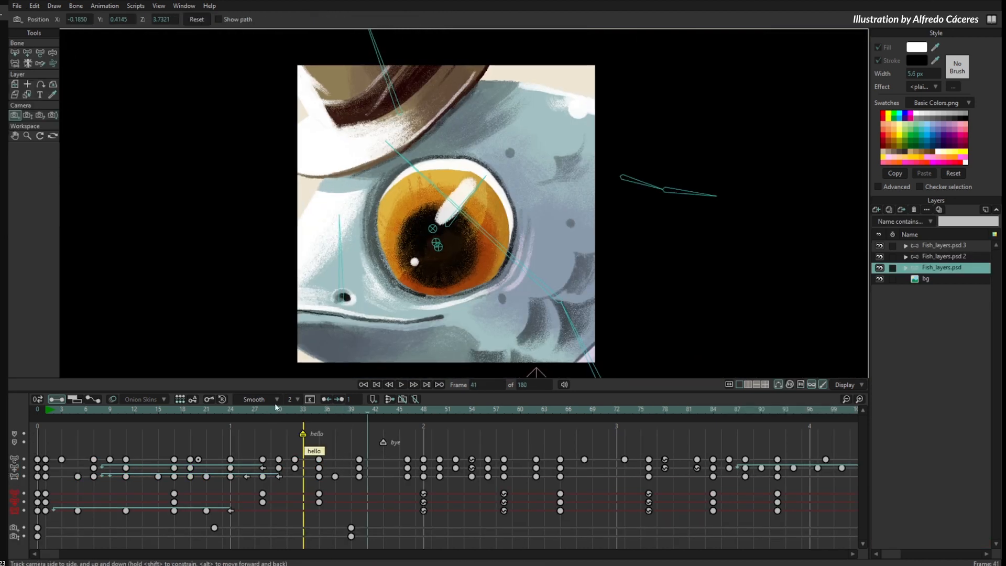
- Revert the fish project to its last saved version
left_click(17, 6)
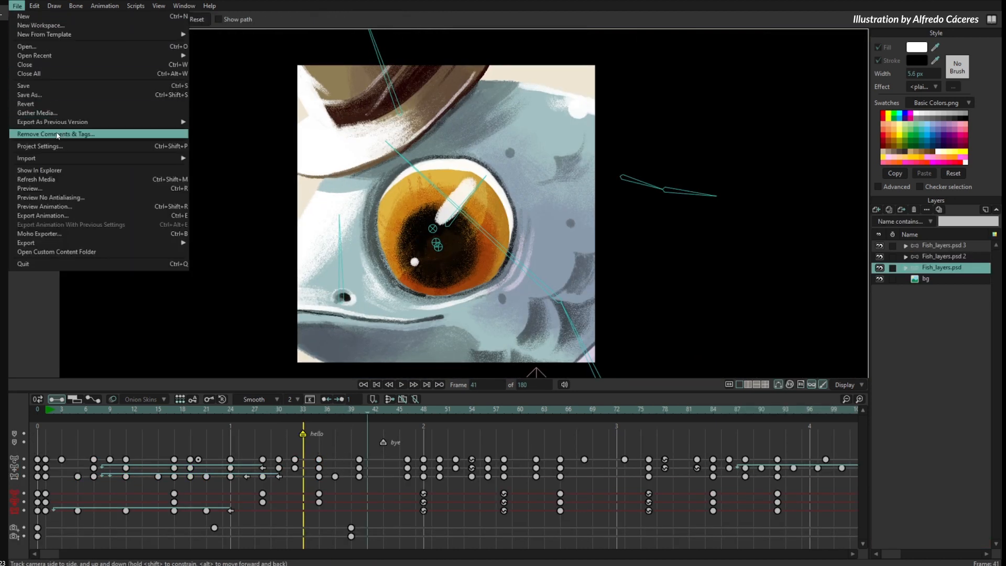
left_click(59, 104)
left_click(562, 227)
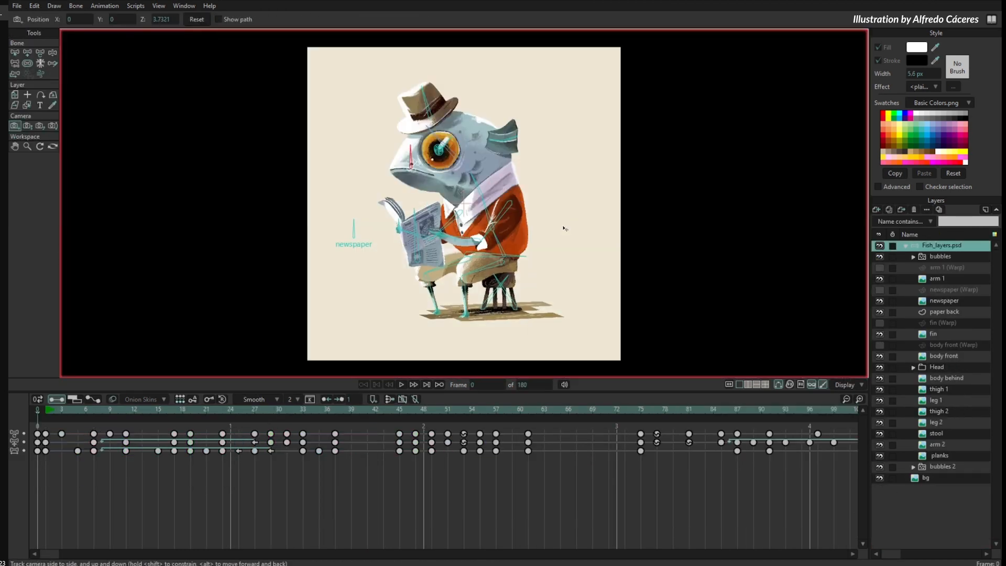
- Scrub the fish animation to frame 11 and step through the timeline up to frame 37
left_click_drag(39, 411, 124, 477)
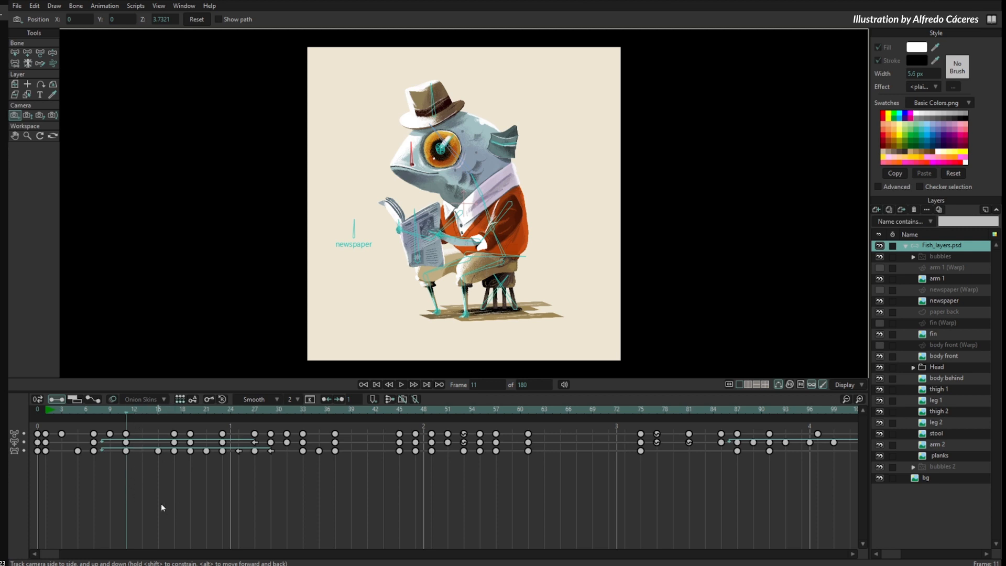
key("Right")
key("Right")
key("Right")
key("Right")
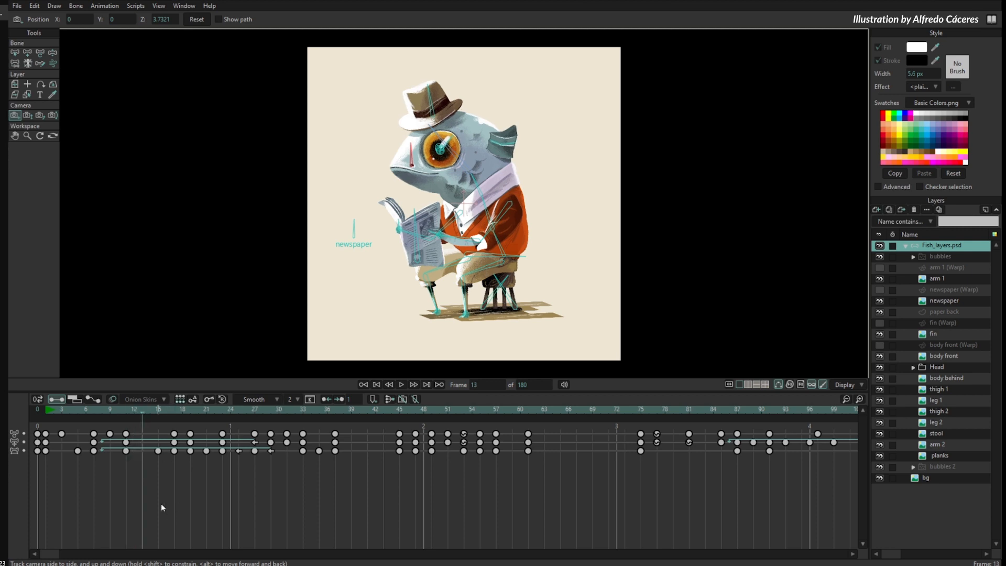
key("Right")
key("Right")
key("Right")
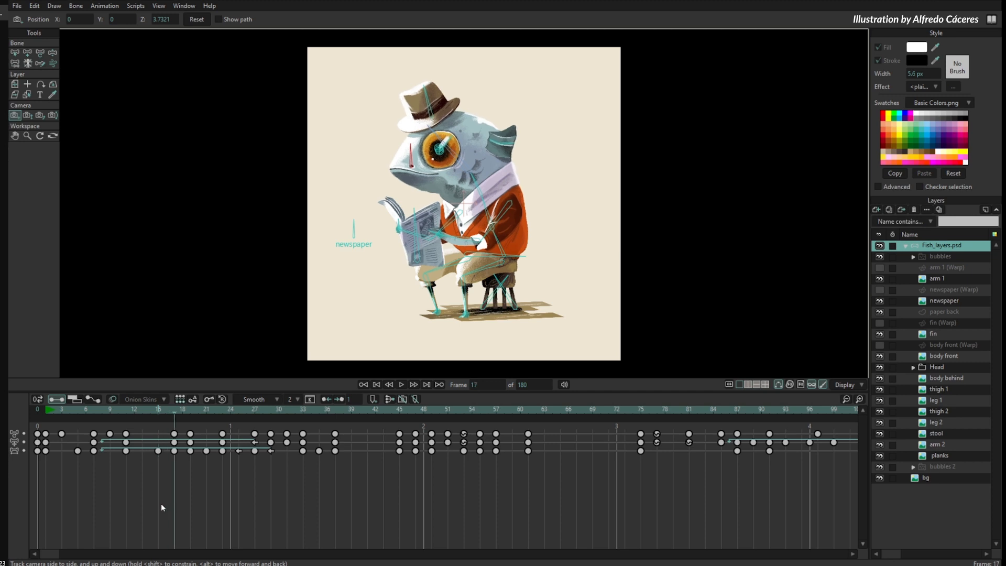
key("Right")
key("Right")
key("Right")
key("Right")
key("Right")
key("Right")
key("Right")
key("Right")
key("Right")
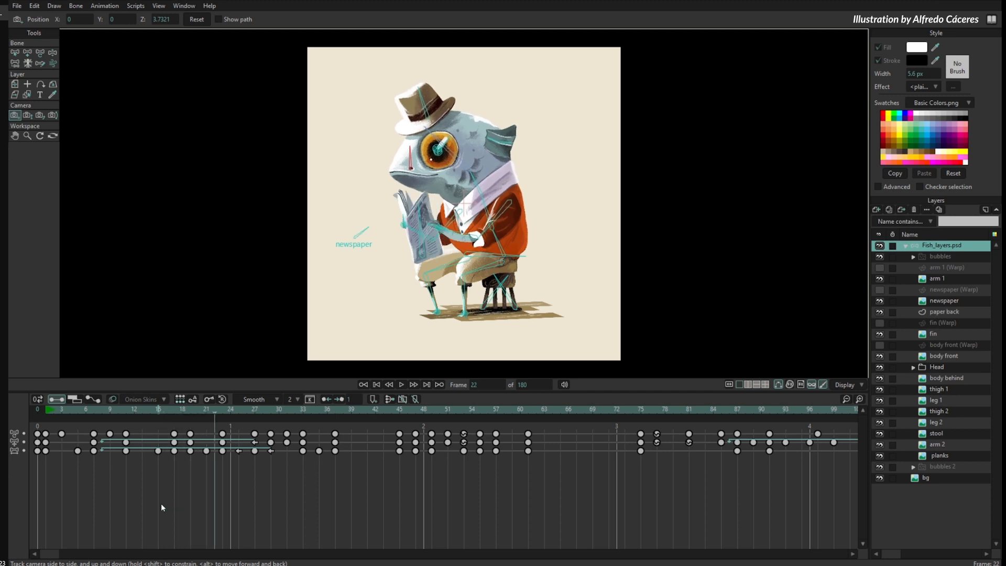
key("Left")
key("Left")
key("Right")
key("Right")
key("Right")
key("Right")
key("Right")
key("Right")
key("Right")
key("Right")
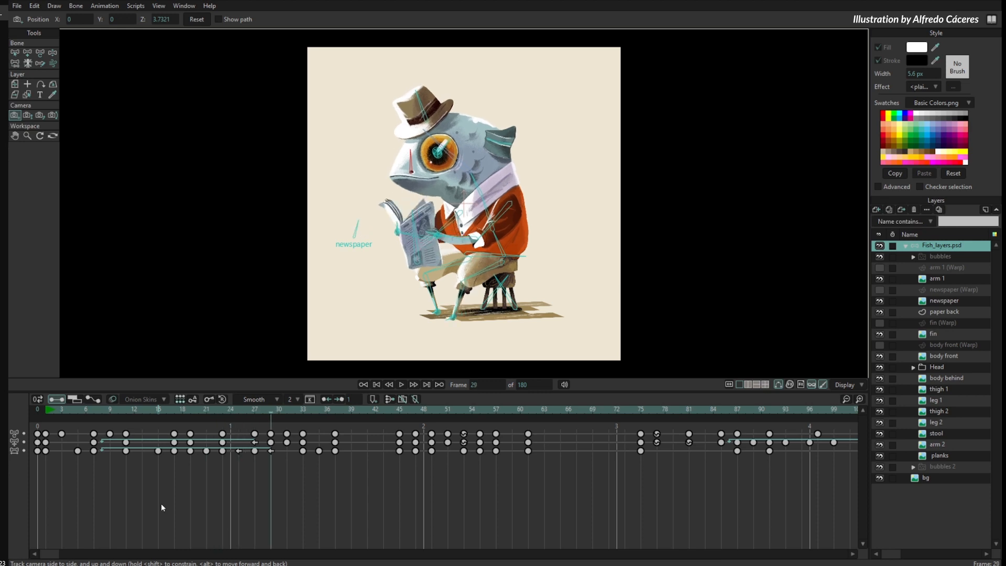
key("Right")
key("Right")
key("Right")
key("Right")
key("Right")
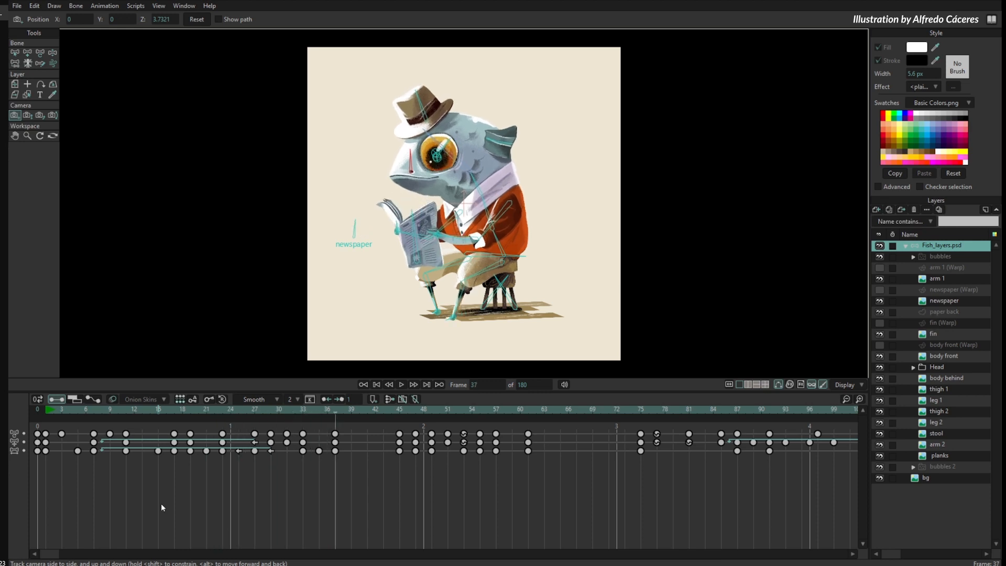
- Return to frame 7 and step forward through the fish animation to frame 25
left_click(94, 410)
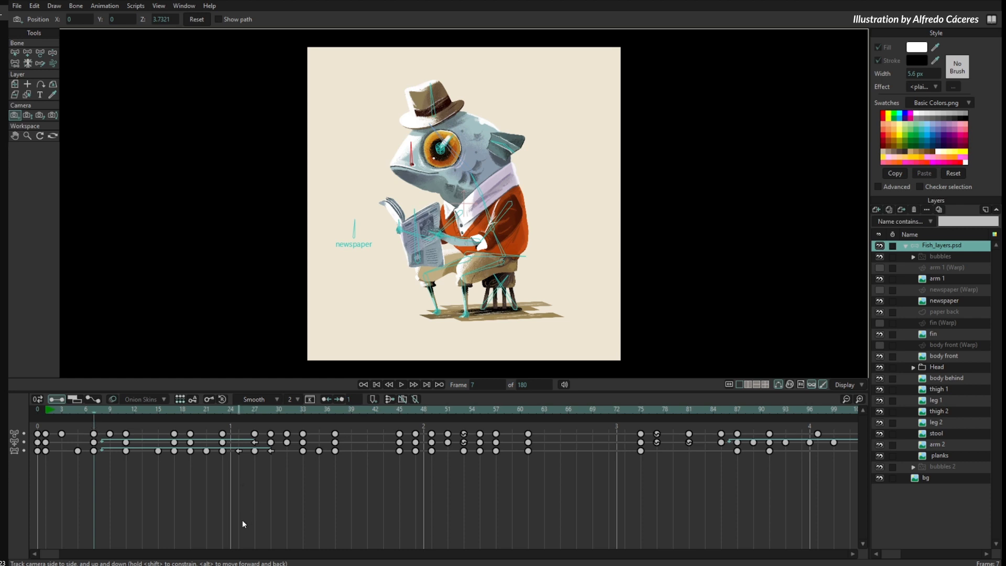
key("Right")
key("Right")
key("Right")
key("Right")
key("Right")
key("Right")
key("Right")
key("Right")
key("Right")
key("Right")
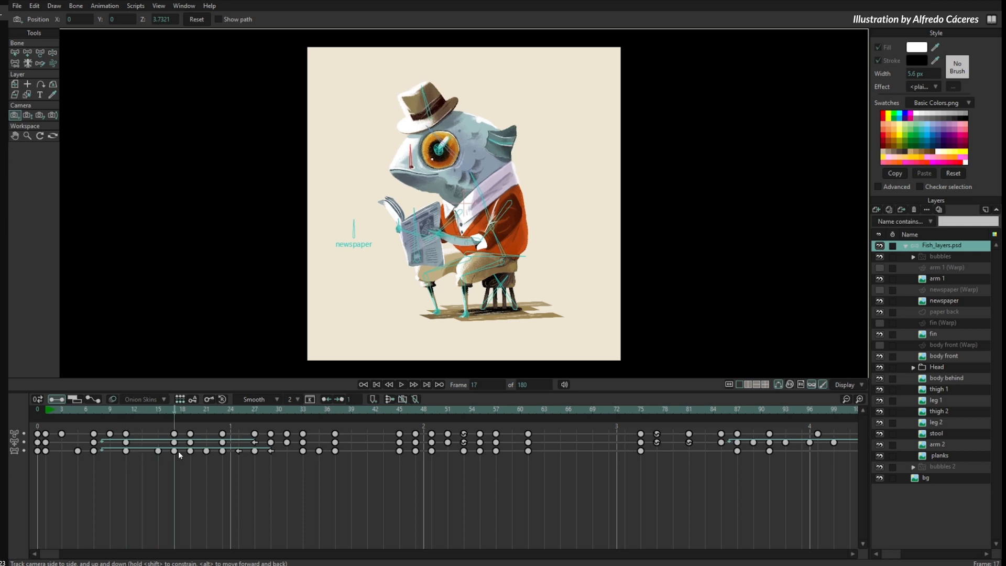
key("Right")
key("Right")
key("Right")
key("Right")
key("Right")
key("Right")
key("Right")
key("Right")
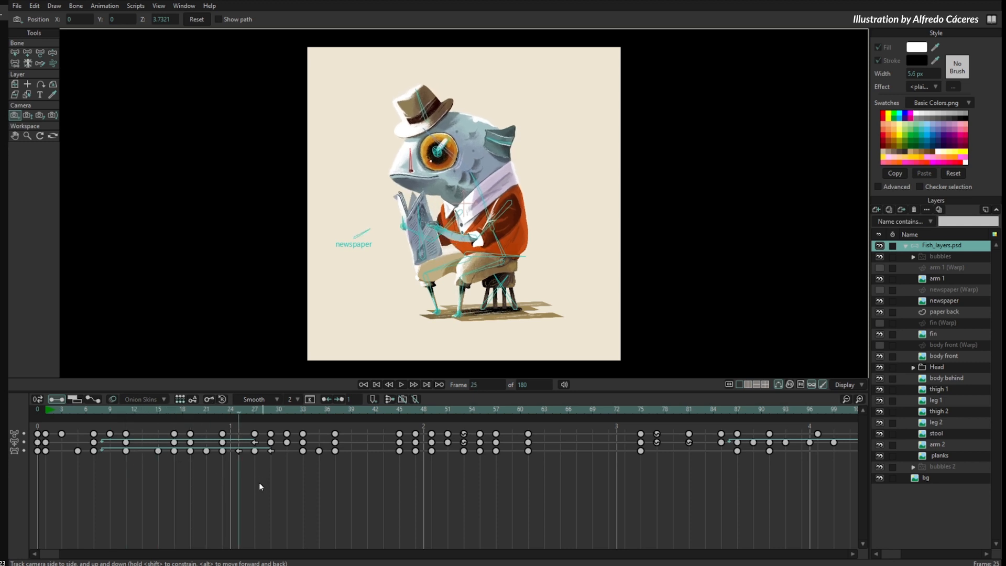
- Step backward through the fish animation's keyframes from frame 25 to frame 7
key("Left")
key("Left")
key("Left")
key("Left")
key("Left")
key("Left")
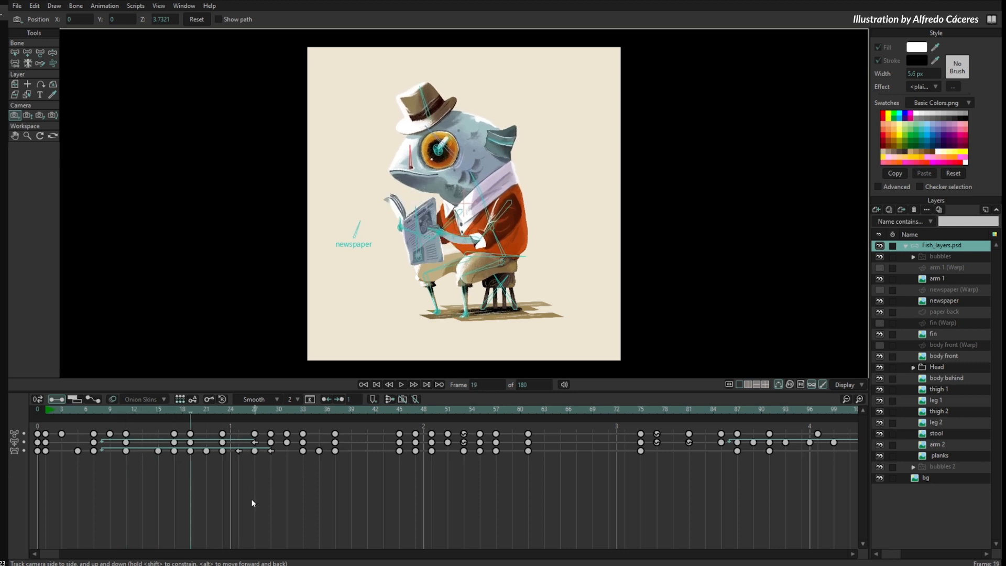
key("Left")
key("Left")
key("Left")
key("Left")
key("Left")
key("Left")
key("Left")
key("Left")
key("Left")
key("Left")
key("Left")
key("Left")
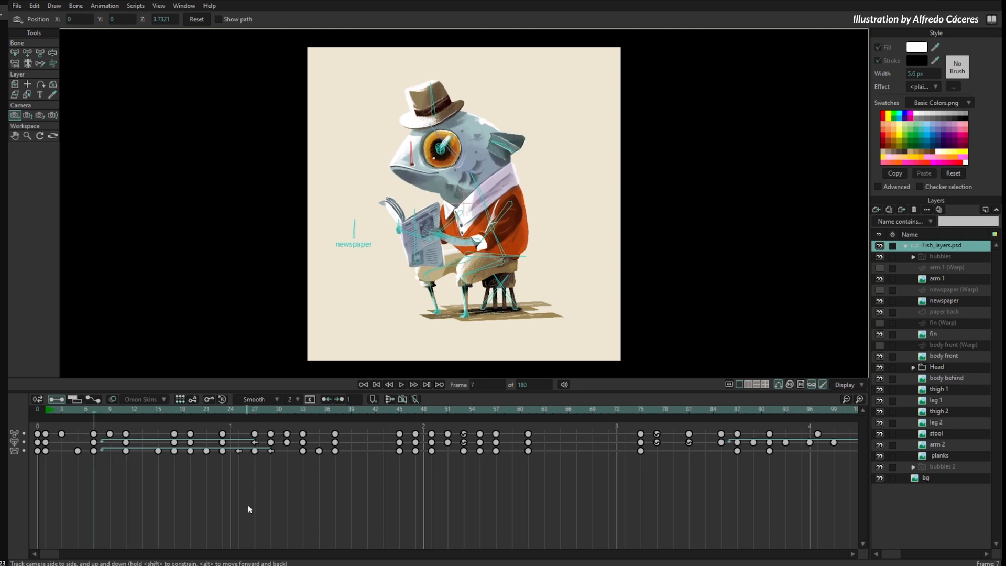
- Step forward through the fish keyframes to frame 37, go back to frame 35 and return to frame 37
key("Right")
key("Right")
key("Right")
key("Right")
key("Right")
key("Right")
key("Right")
key("Right")
key("Right")
key("Right")
key("Right")
key("Right")
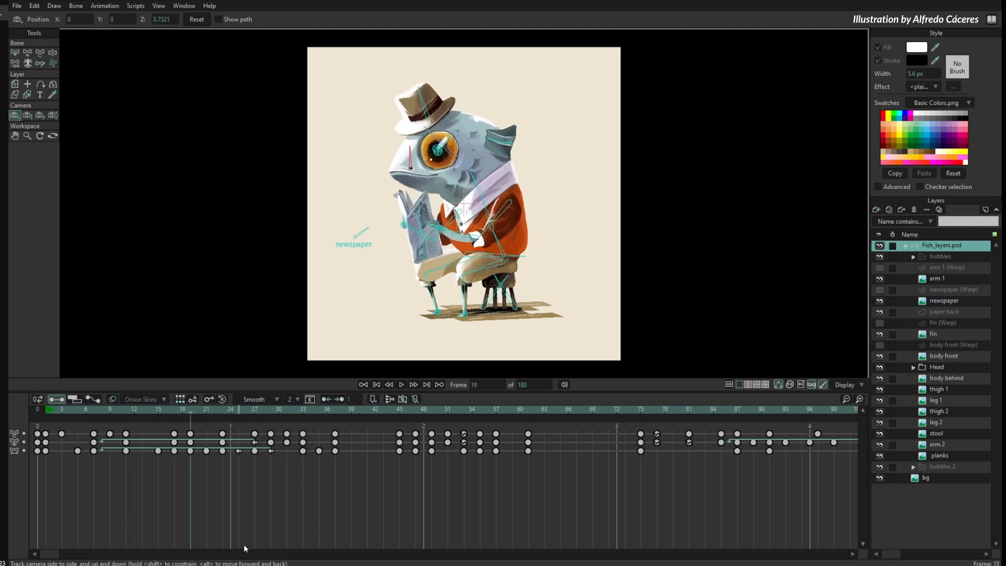
key("Right")
key("Right")
key("Right")
key("Right")
key("Right")
key("Right")
key("Right")
key("Right")
key("Right")
key("Right")
key("Right")
key("Right")
key("Right")
key("Right")
key("Right")
key("Right")
key("Right")
key("Right")
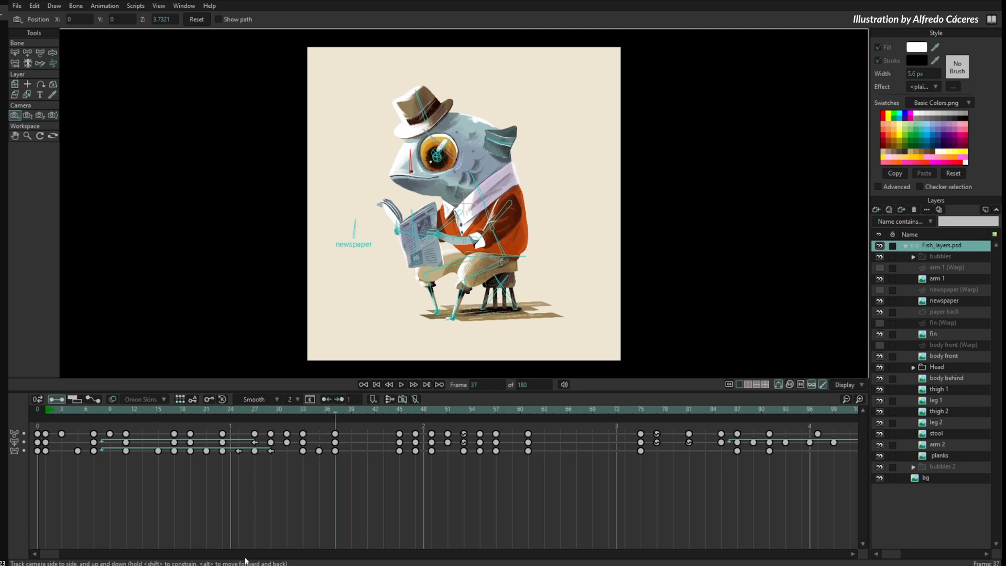
key("Left")
key("Left")
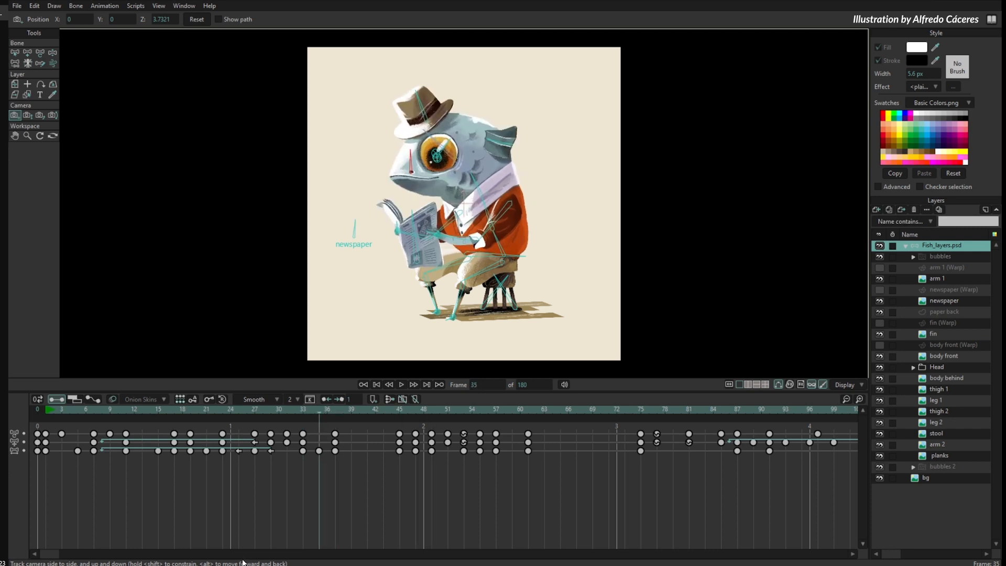
key("Right")
key("Right")
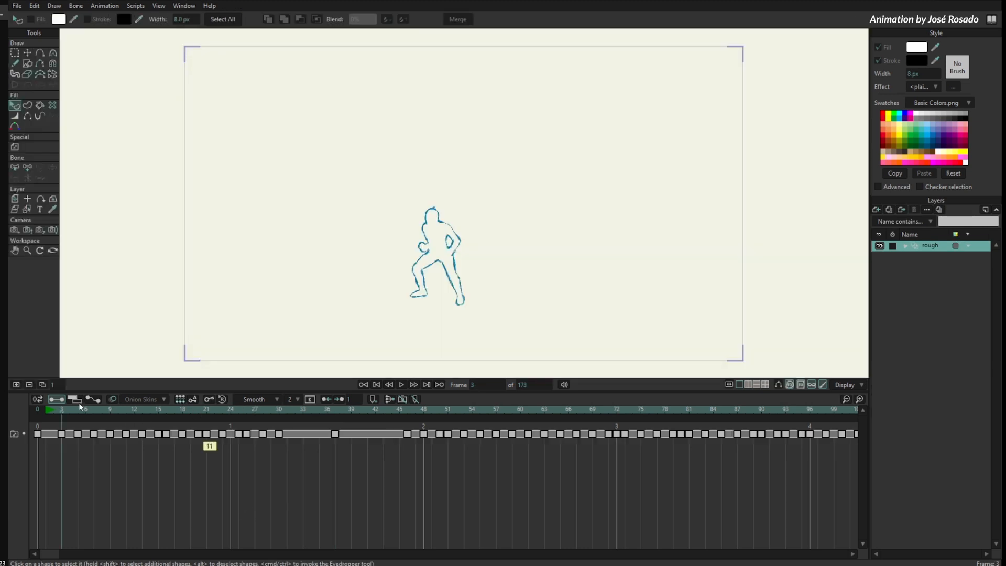
- Scrub the rough running animation to frame 11 and give that keyframe a Green label
left_click_drag(79, 404, 135, 450)
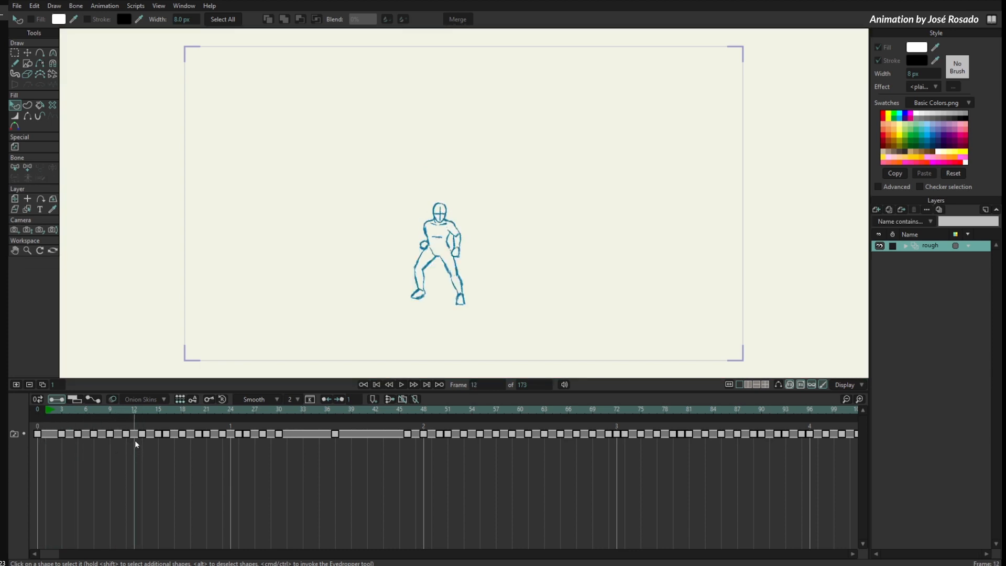
left_click_drag(135, 415, 129, 439)
left_click(127, 435)
right_click(126, 435)
mouse_move(174, 548)
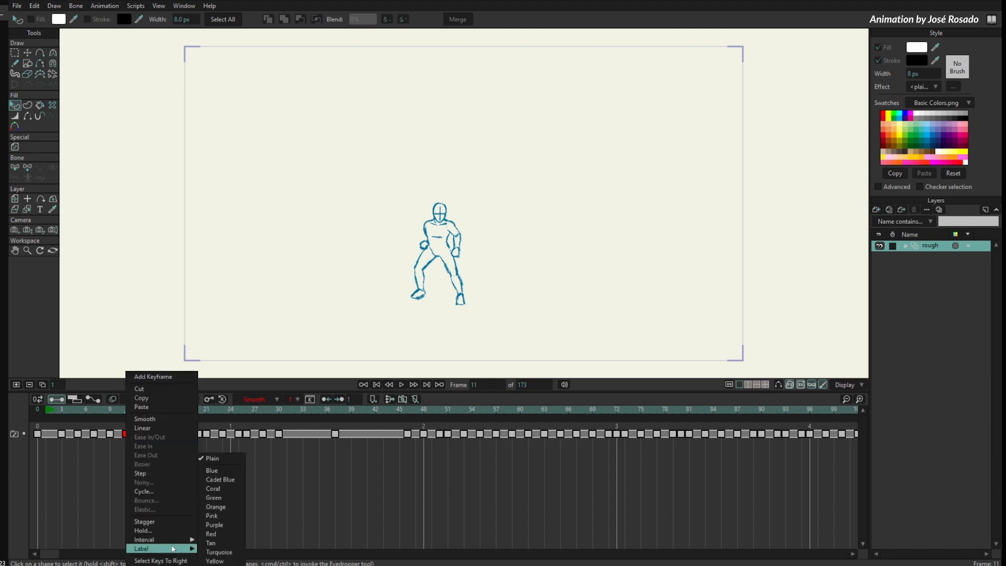
left_click(231, 496)
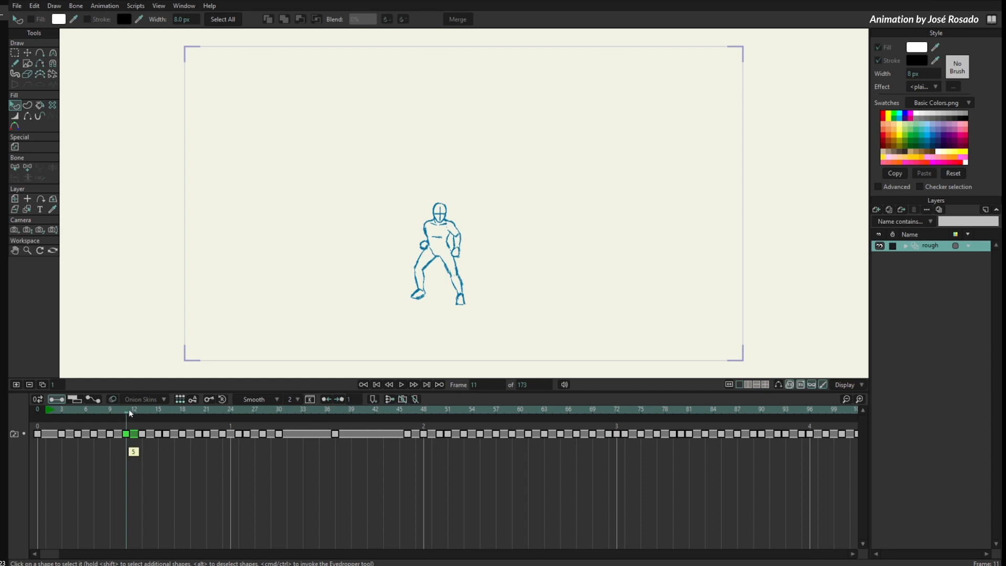
- Move to frame 28 of the rough animation and label its keyframe Green
left_click_drag(130, 414, 262, 448)
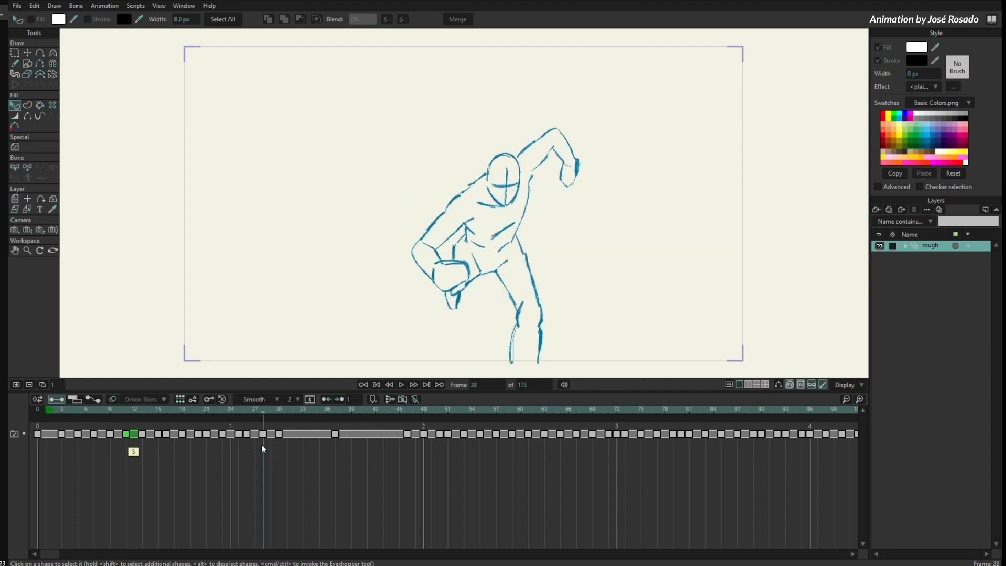
left_click(262, 434)
right_click(262, 434)
mouse_move(307, 539)
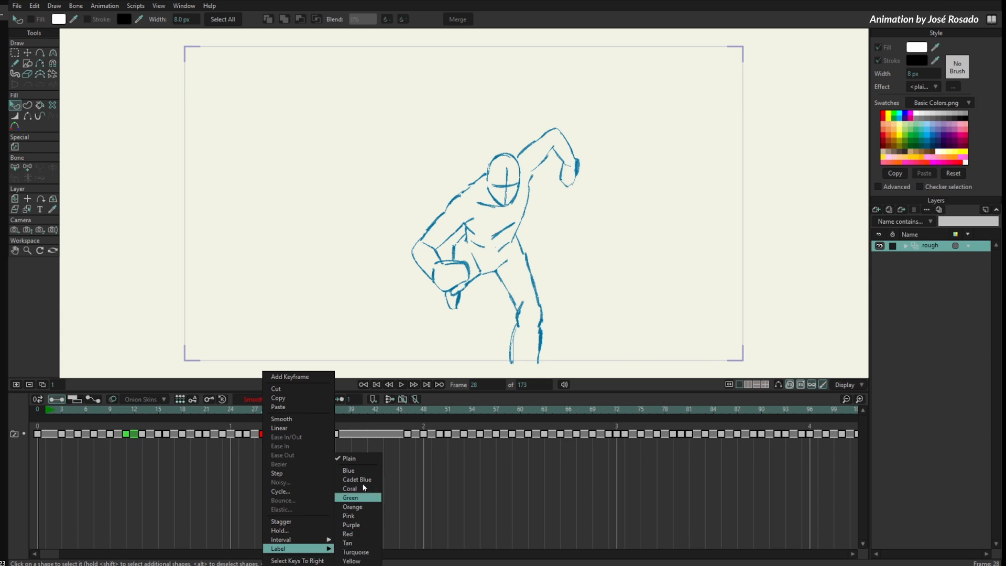
left_click(362, 496)
- Move to frame 55 of the rough animation and label its keyframe Green
left_click_drag(367, 408, 478, 421)
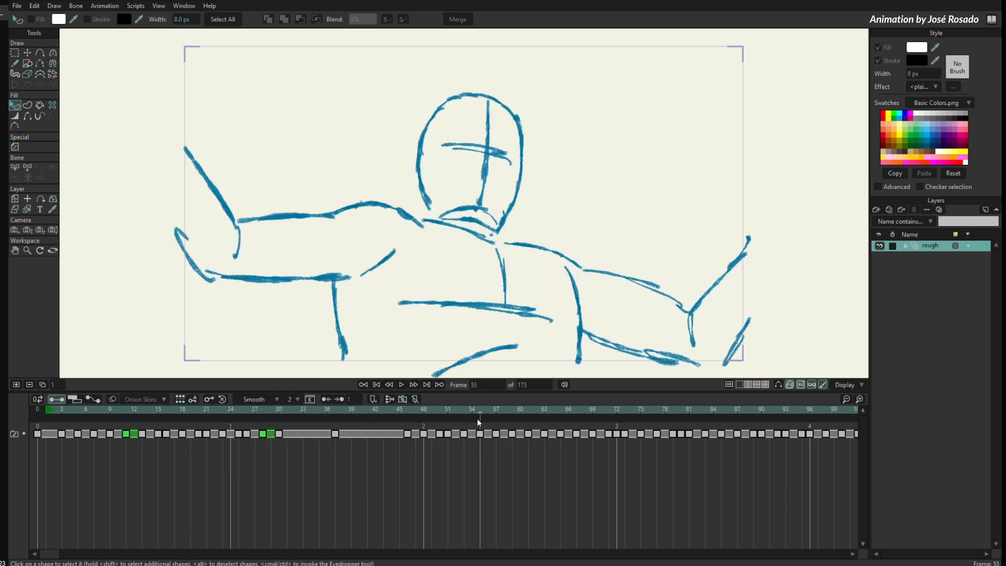
left_click(479, 434)
right_click(480, 434)
mouse_move(535, 540)
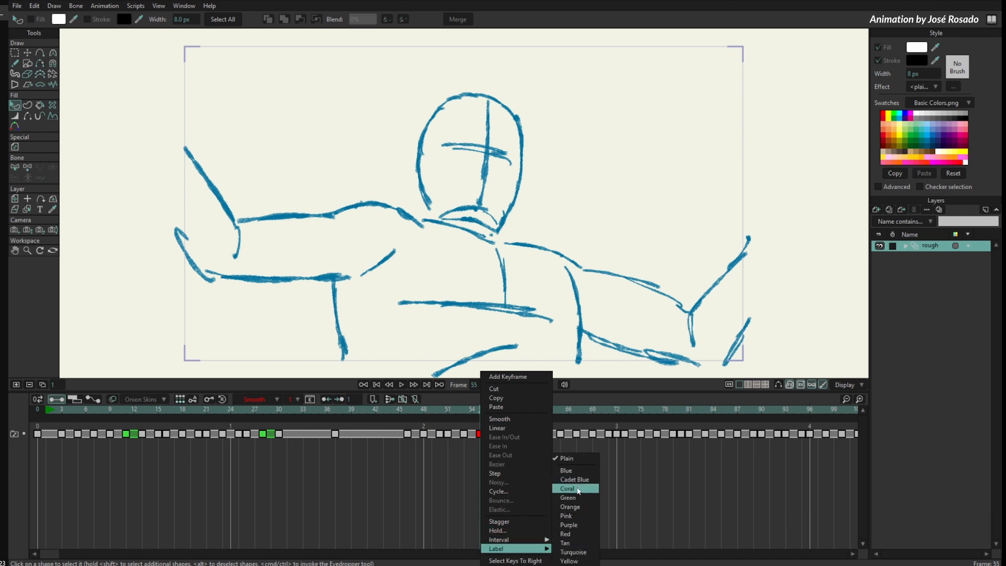
left_click(590, 496)
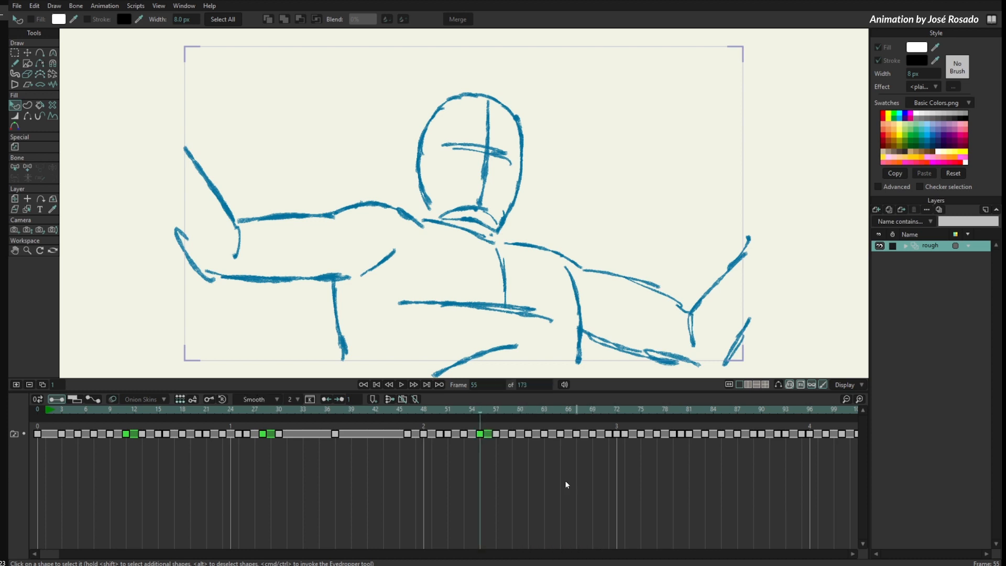
- Go back to frame 5 and flip repeatedly between the neighbouring drawings at frames 5 and 7
left_click_drag(112, 423, 77, 444)
key("alt+Right")
key("alt+Right")
key("alt+Right")
key("alt+Right")
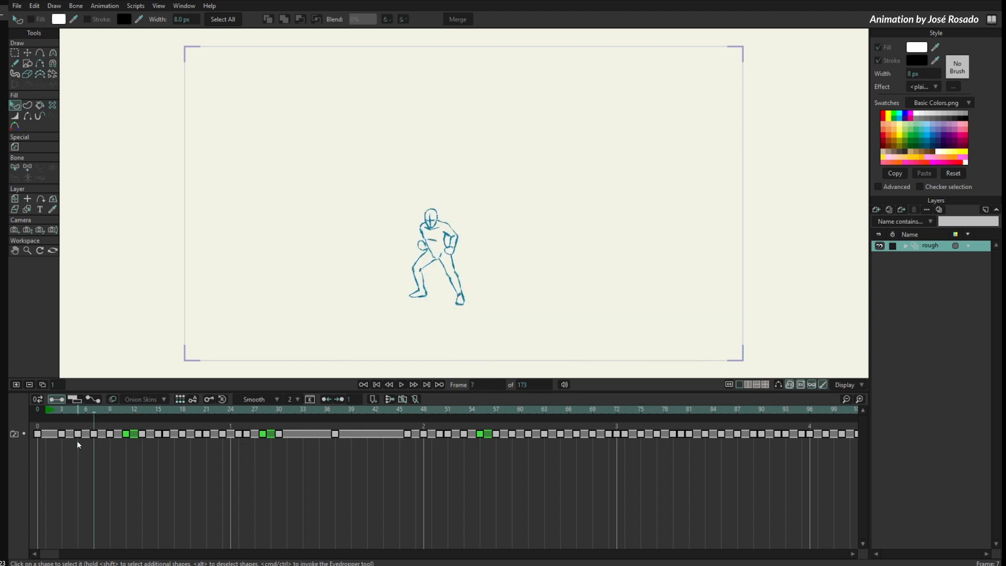
key("alt+Left")
key("alt+Left")
key("alt+Left")
key("alt+Left")
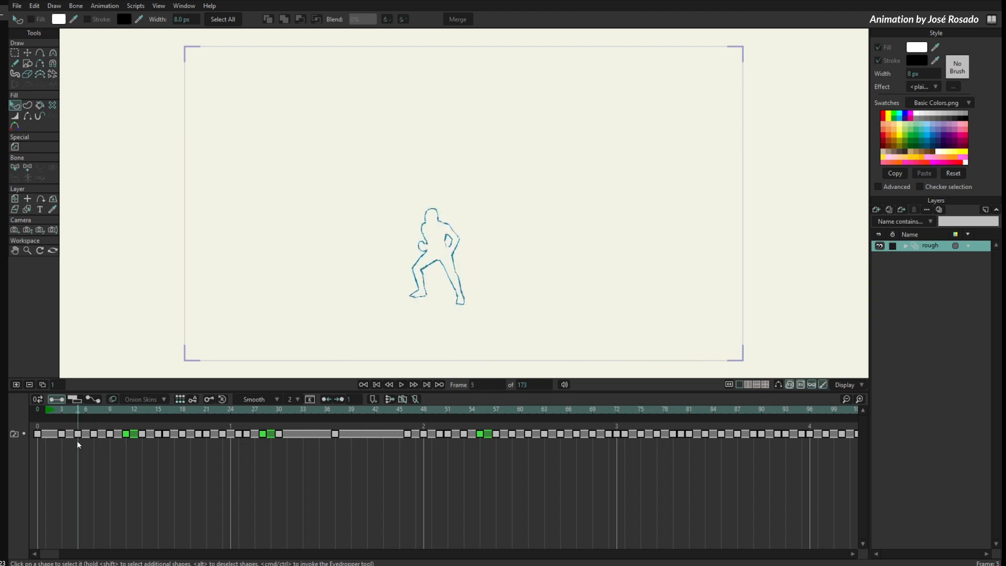
key("alt+Right")
key("alt+Right")
key("alt+Right")
key("alt+Left")
key("alt+Left")
key("alt+Left")
key("alt+Right")
key("alt+Right")
key("alt+Right")
key("alt+Left")
key("alt+Left")
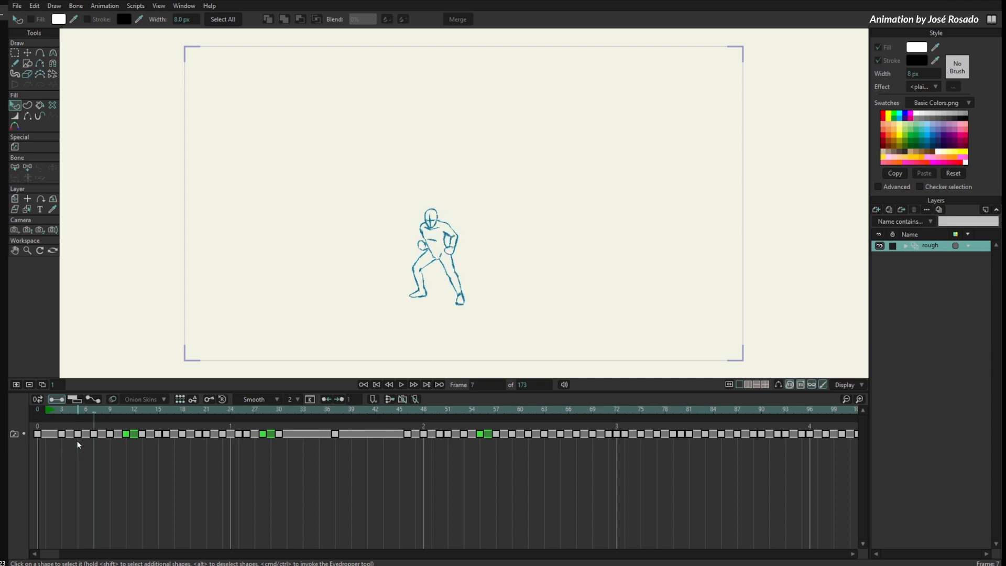
- Step forward to the green key at frame 11 and jump between same-labelled keys up to frame 55
key("Right")
key("Right")
key("Right")
key("Right")
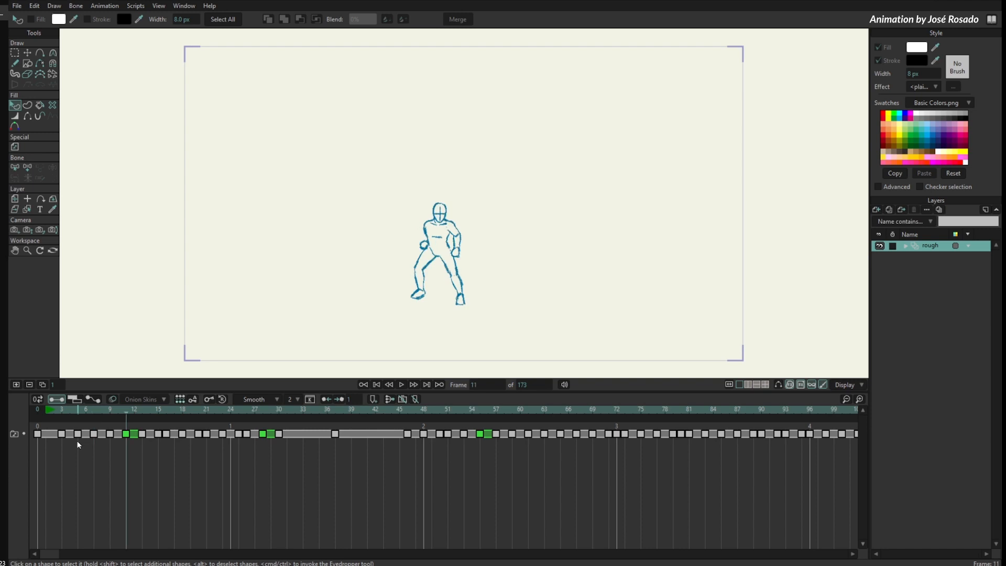
key("alt+Right")
key("alt+Left")
key("alt+Right")
key("alt+Left")
key("alt+Right")
- Jump back and forth through the green keys between frames 55 and 11, ending on frame 11
key("alt+Right")
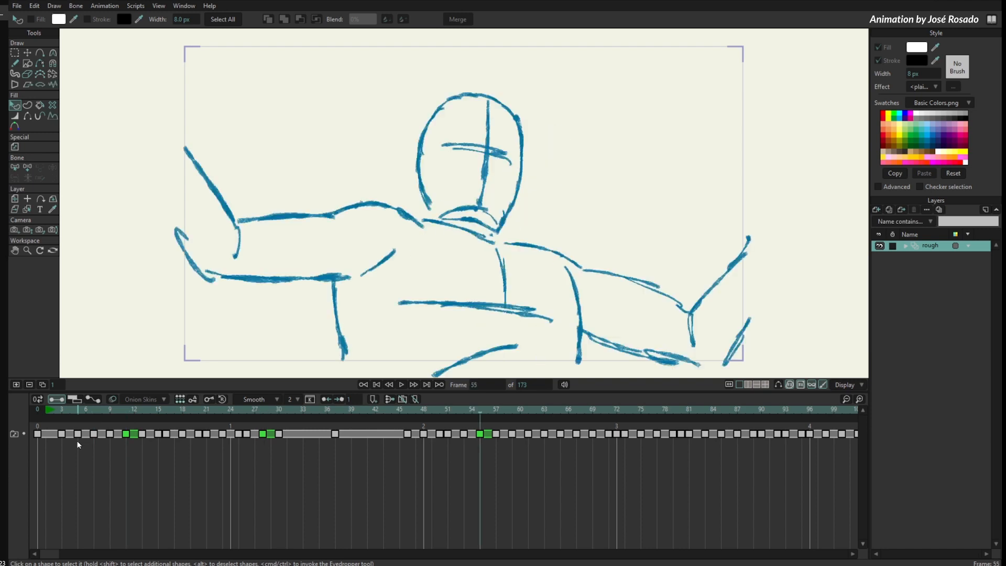
key("alt+Left")
key("alt+Left")
key("alt+Right")
key("alt+Right")
key("alt+Left")
key("alt+Left")
key("alt+Right")
key("alt+Right")
key("alt+Left")
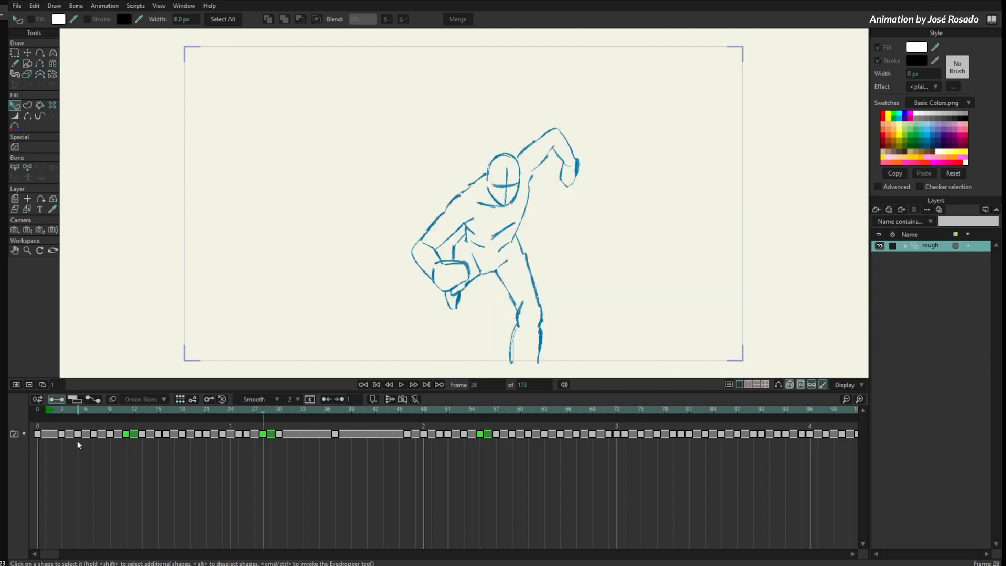
key("alt+Left")
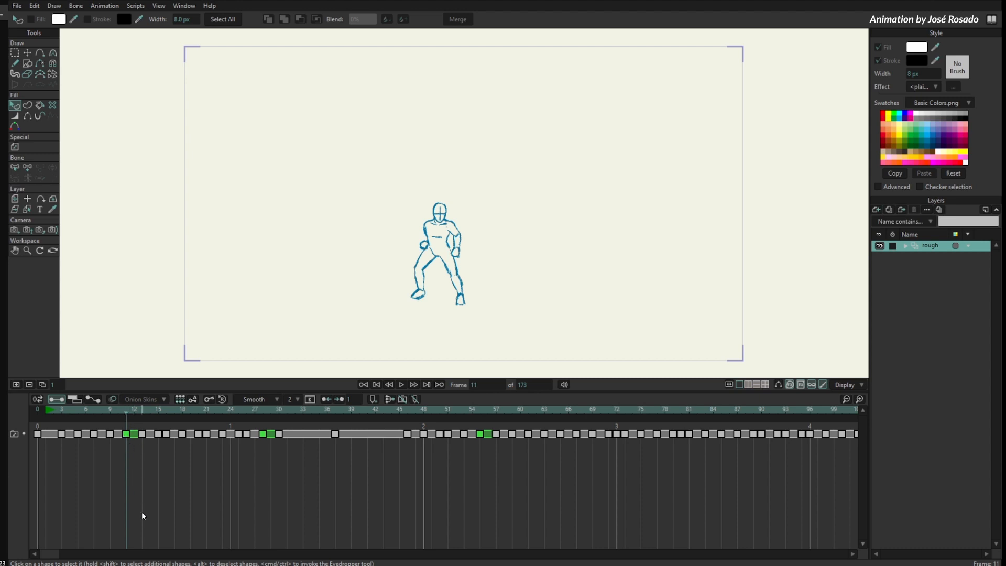
- Flip repeatedly between the green-labelled keys at frames 11 and 28 to compare the two poses, ending on frame 28
key("alt+Right")
key("alt+Right")
key("alt+Left")
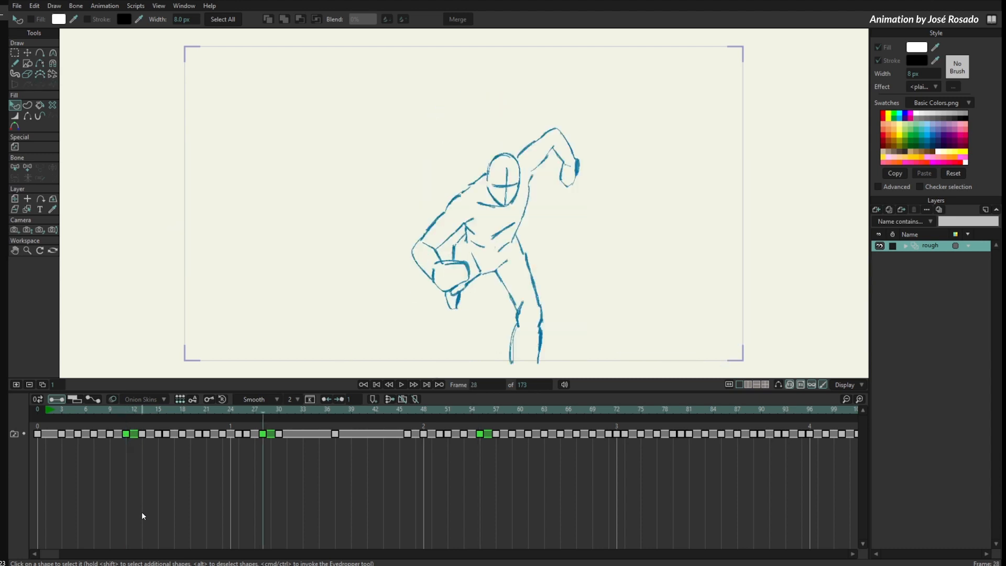
key("alt+Left")
key("alt+Right")
key("alt+Left")
key("alt+Right")
key("alt+Left")
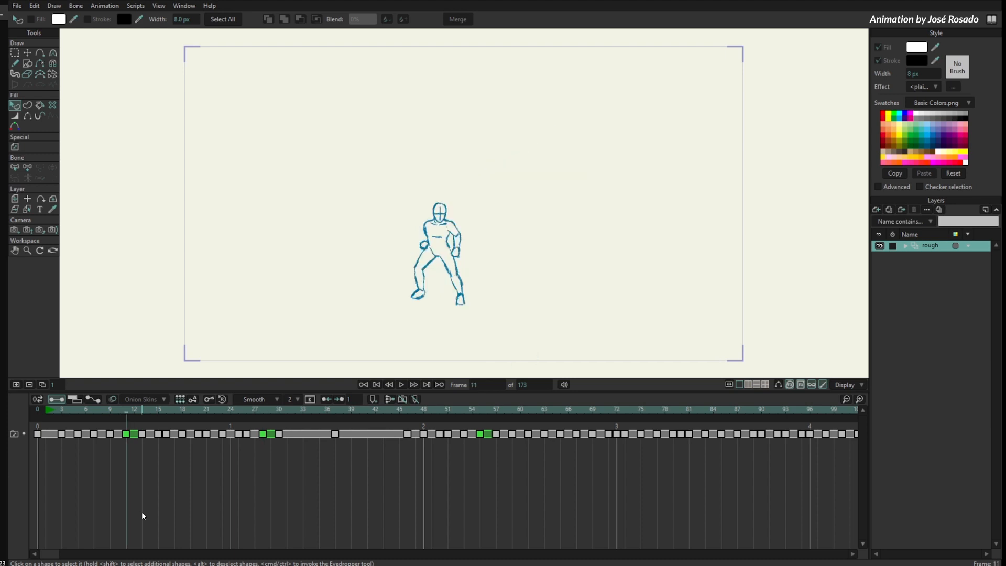
key("alt+Right")
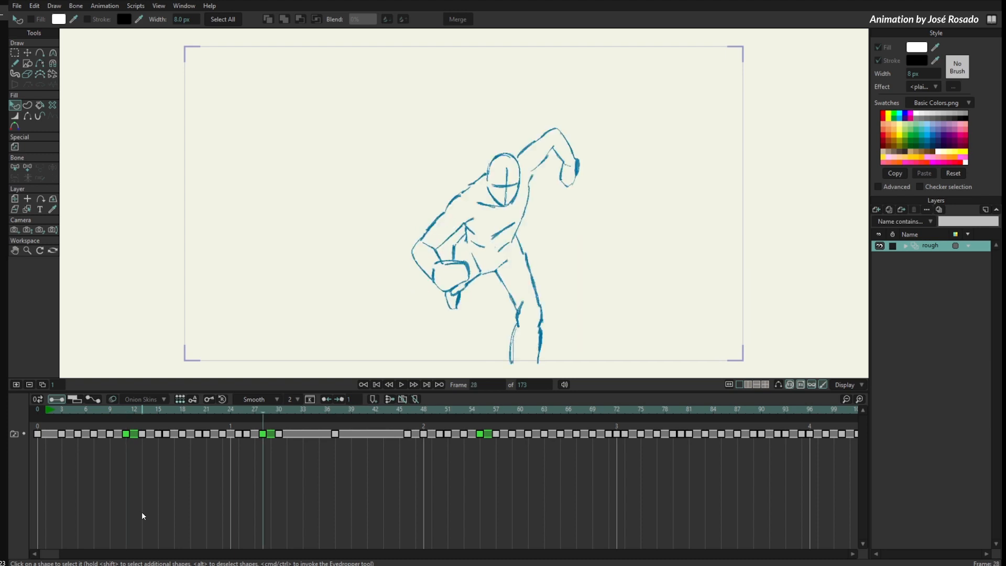
key("alt+Left")
key("alt+Right")
key("alt+Left")
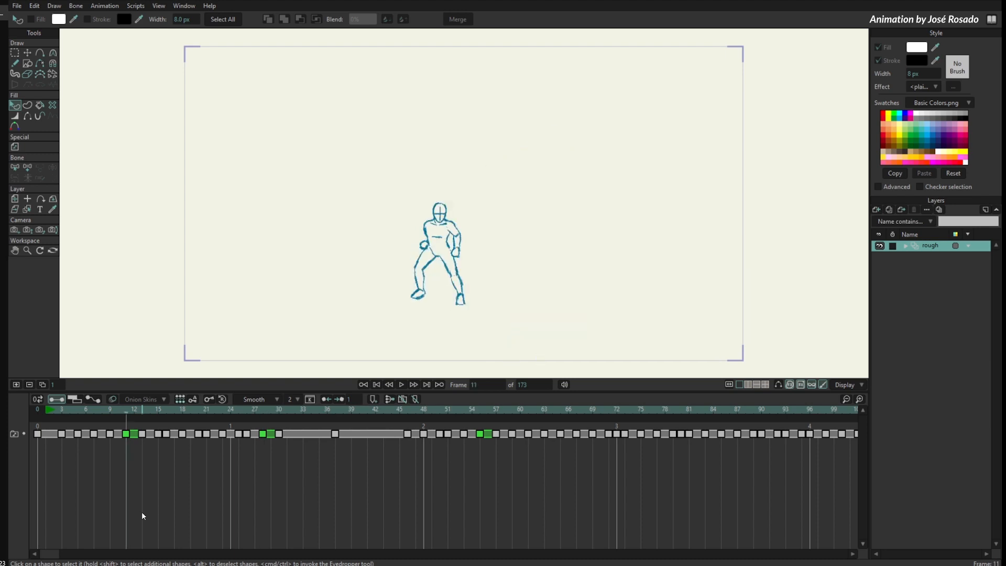
key("alt+Right")
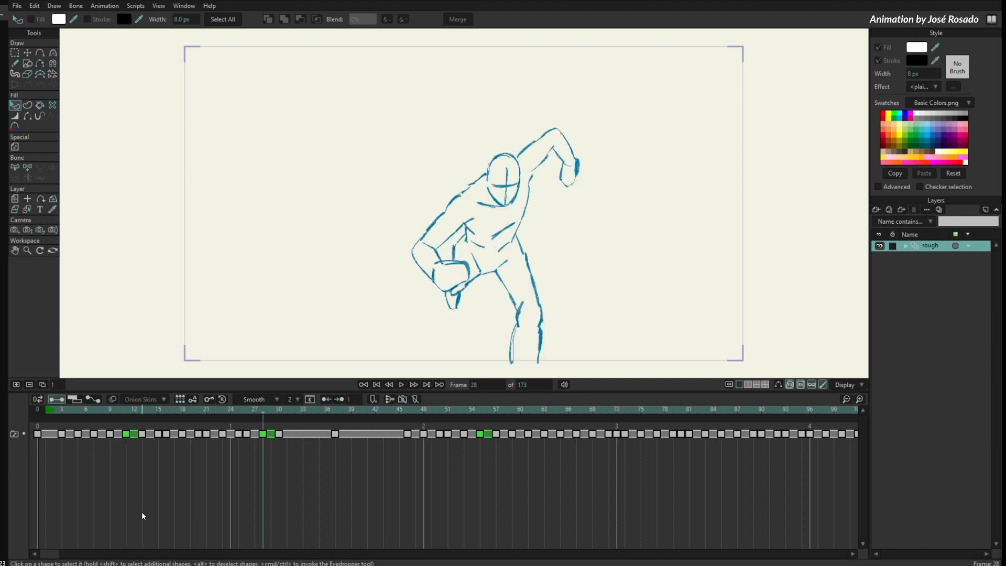
- Cycle through all three green-labelled keys at frames 11, 28 and 55, ending on frame 11
key("alt+Right")
key("alt+Left")
key("alt+Left")
key("alt+Right")
key("alt+Right")
key("alt+Left")
key("alt+Left")
key("alt+Right")
key("alt+Right")
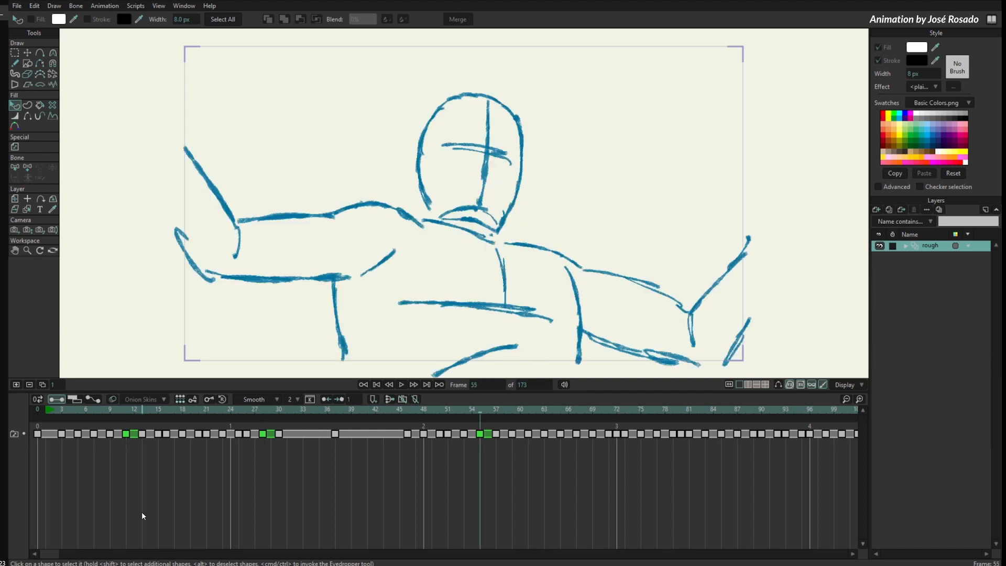
key("alt+Left")
key("alt+Left")
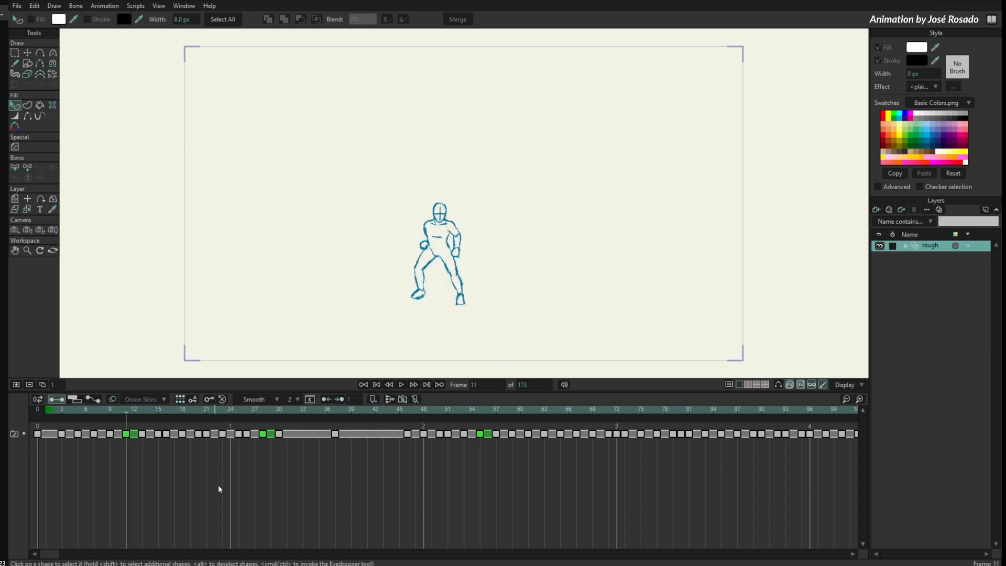